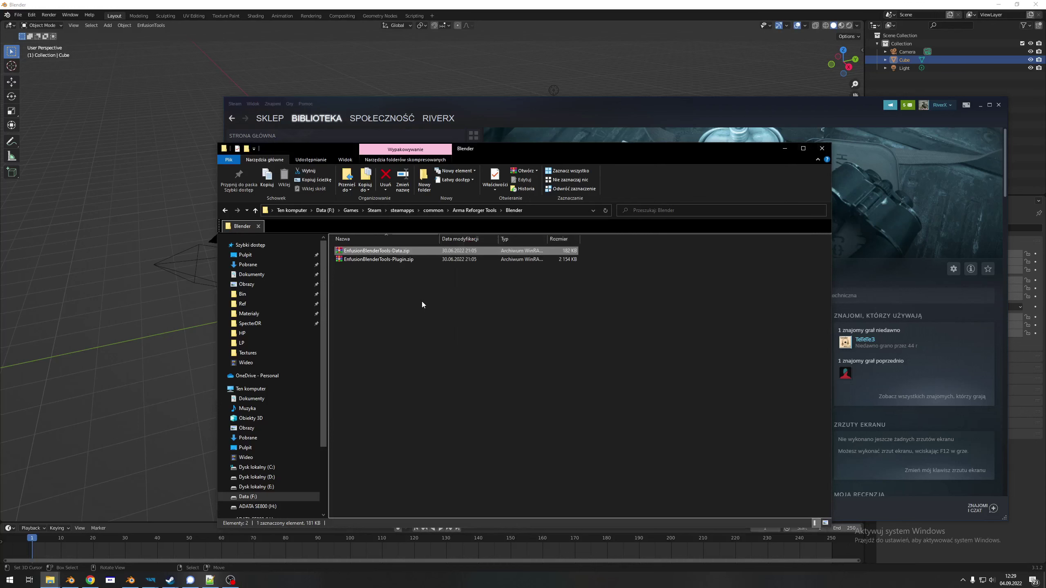
Switch to Blender, filter the add-on preferences by "enfu", and remove the empty addon folder entry from Enfusion Tools.
{"action": "left_click", "coordinate": [131, 75]}
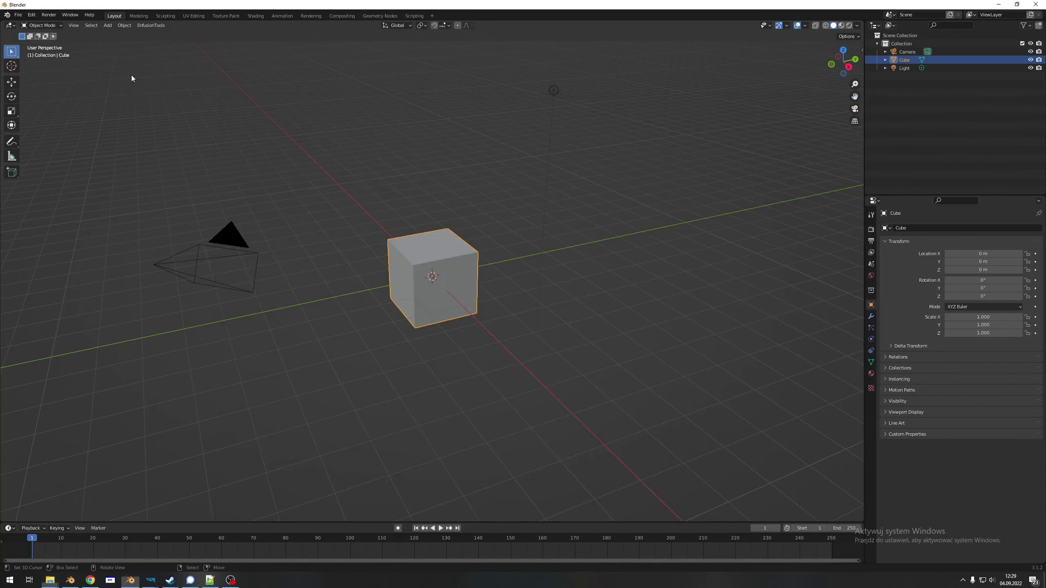
{"action": "left_click", "coordinate": [18, 15]}
{"action": "mouse_move", "coordinate": [32, 15]}
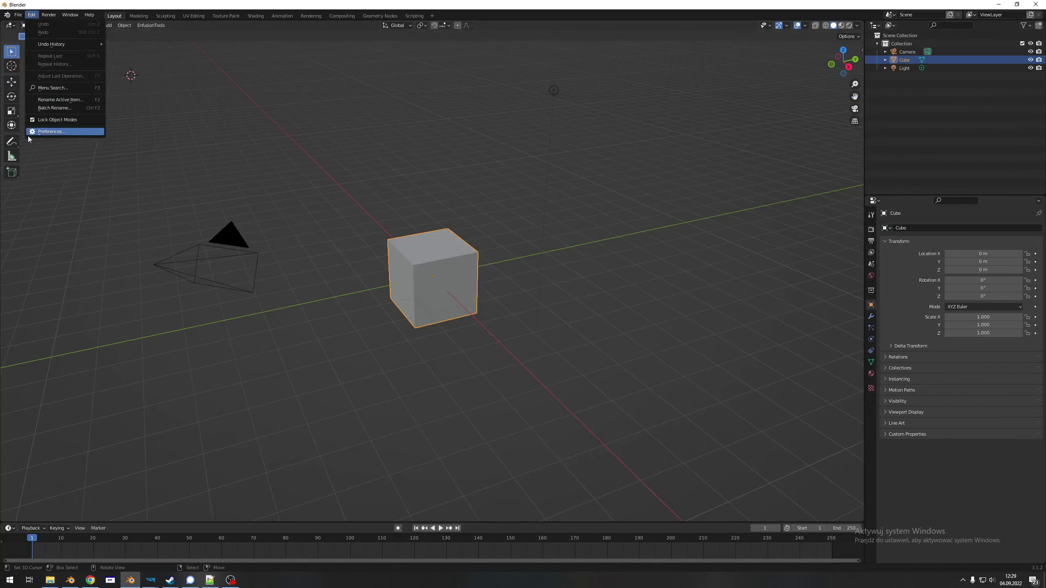
{"action": "left_click", "coordinate": [61, 132]}
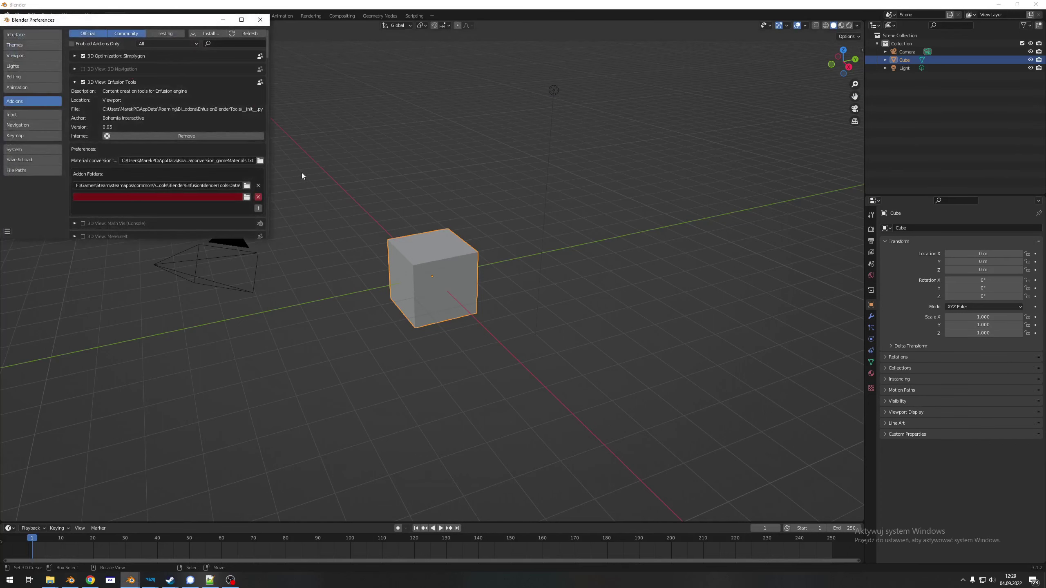
{"action": "left_click_drag", "start_coordinate": [142, 18], "coordinate": [405, 59]}
{"action": "left_click_drag", "start_coordinate": [534, 279], "coordinate": [615, 351]}
{"action": "left_click", "coordinate": [537, 85]}
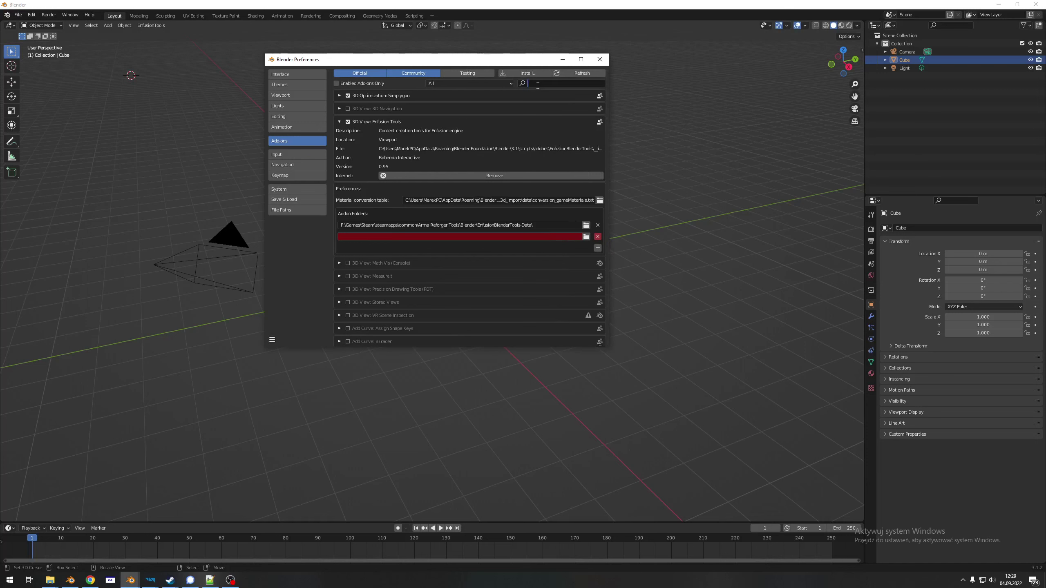
{"action": "type", "text": "enfu"}
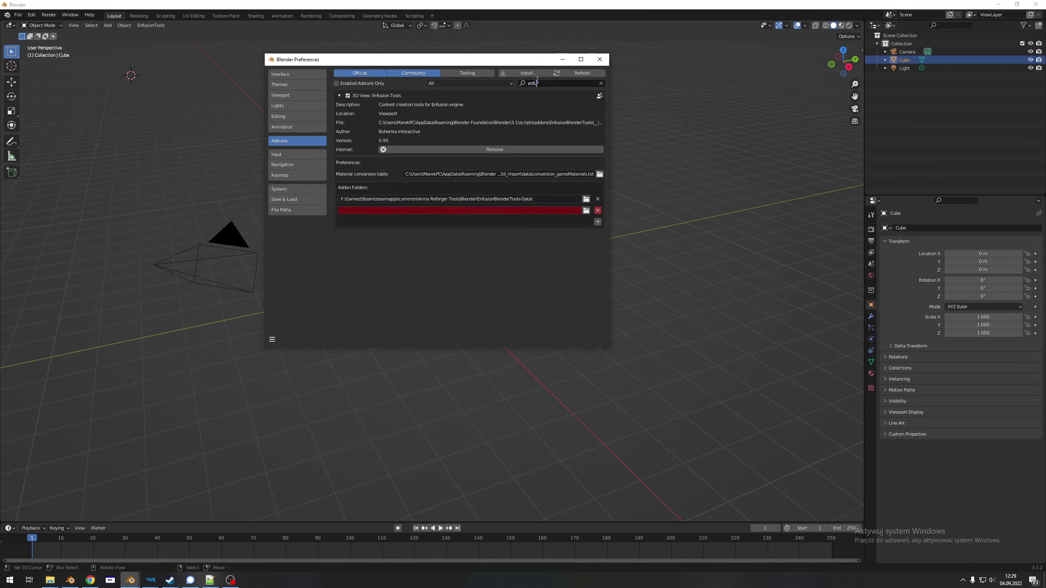
{"action": "left_click", "coordinate": [597, 210]}
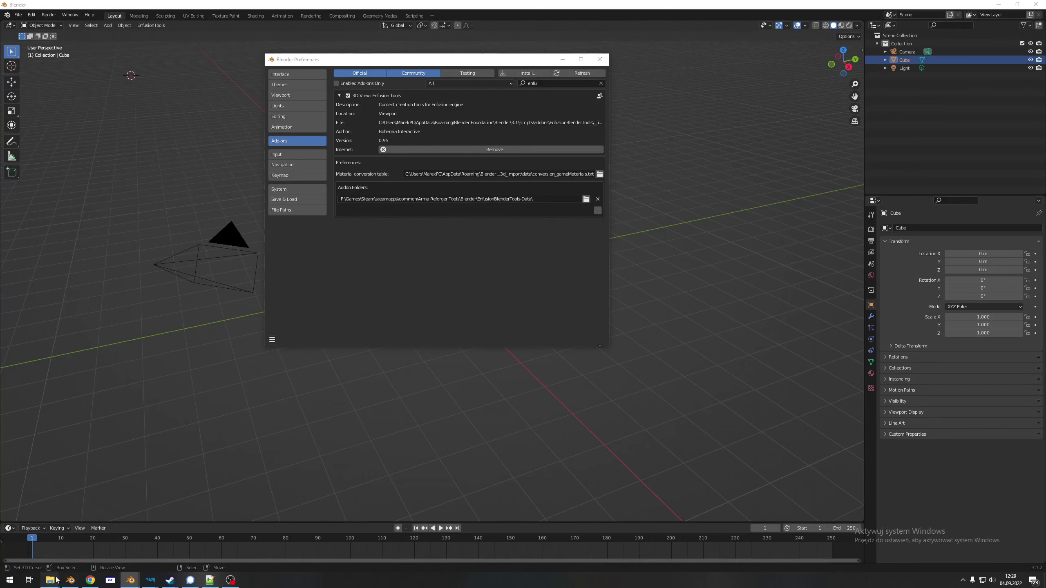
Switch to File Explorer, open the EnfusionBlenderTools-Data folder and copy its full path.
{"action": "mouse_move", "coordinate": [50, 580]}
{"action": "left_click", "coordinate": [551, 530]}
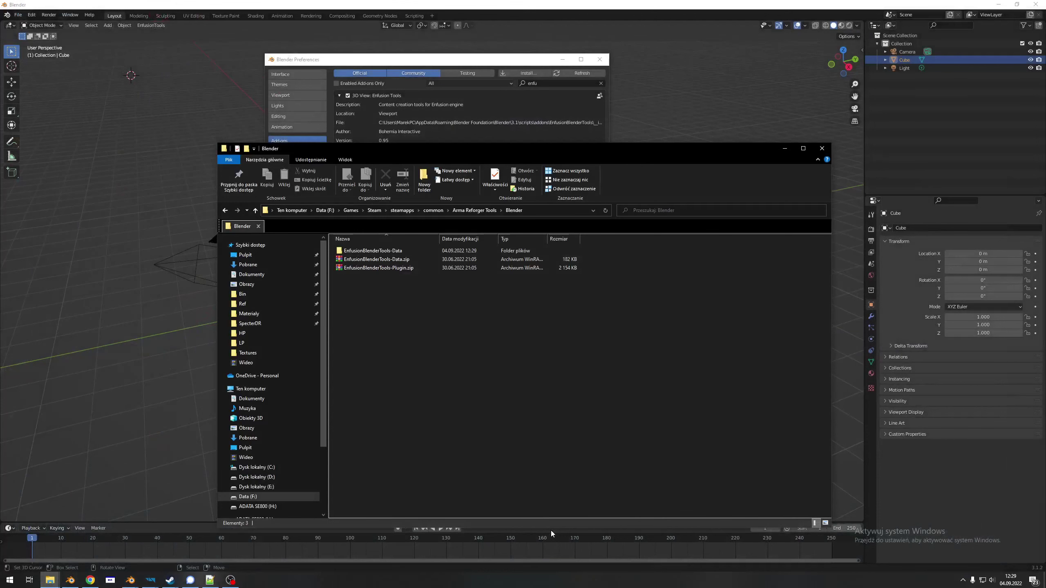
{"action": "double_click", "coordinate": [397, 251]}
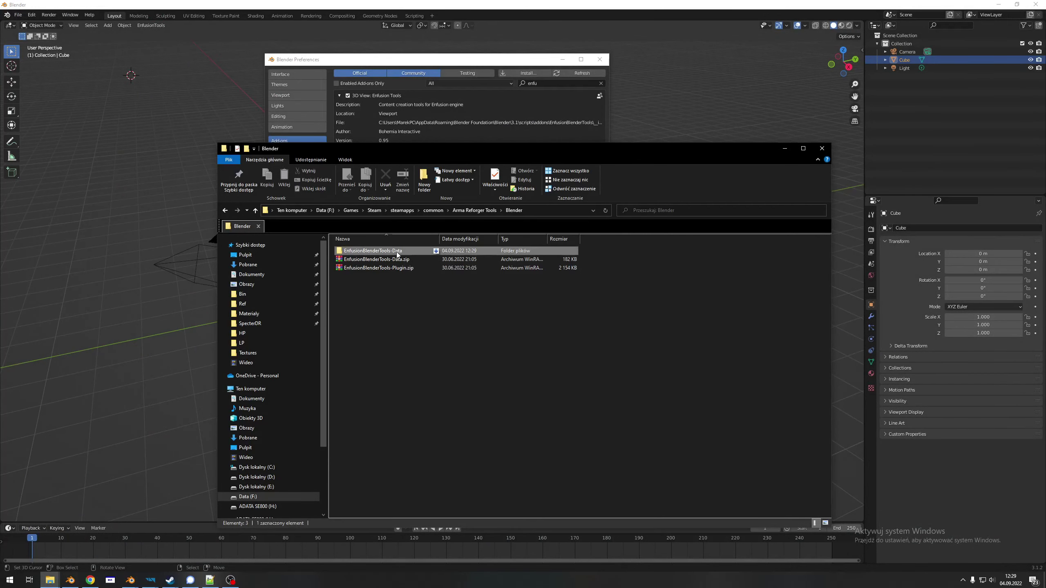
{"action": "left_click", "coordinate": [567, 211]}
{"action": "key", "text": "ctrl+c"}
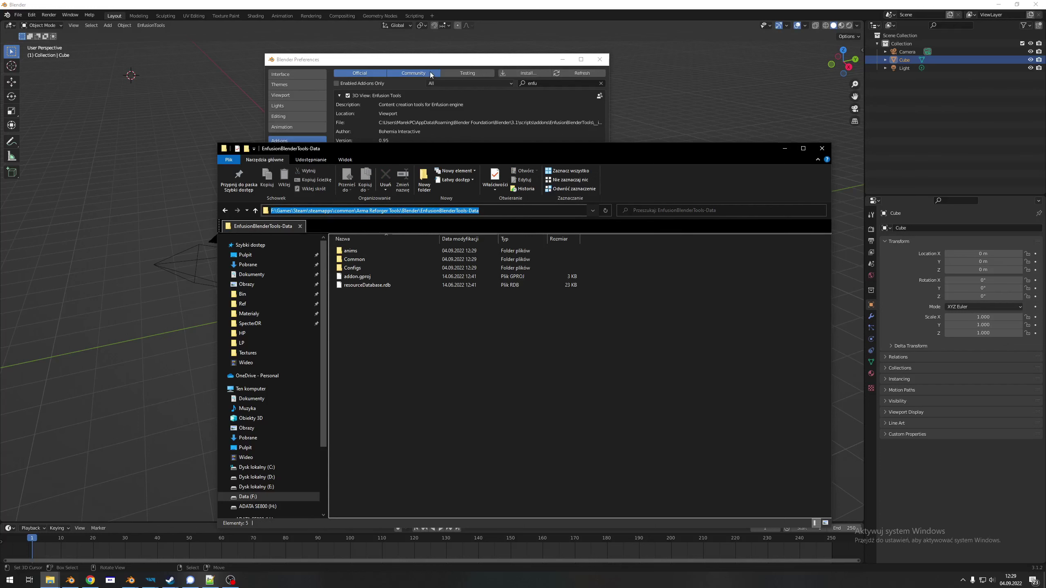
In Blender's preferences, set the Enfusion Tools addon folder to the copied EnfusionBlenderTools-Data path.
{"action": "left_click", "coordinate": [425, 60]}
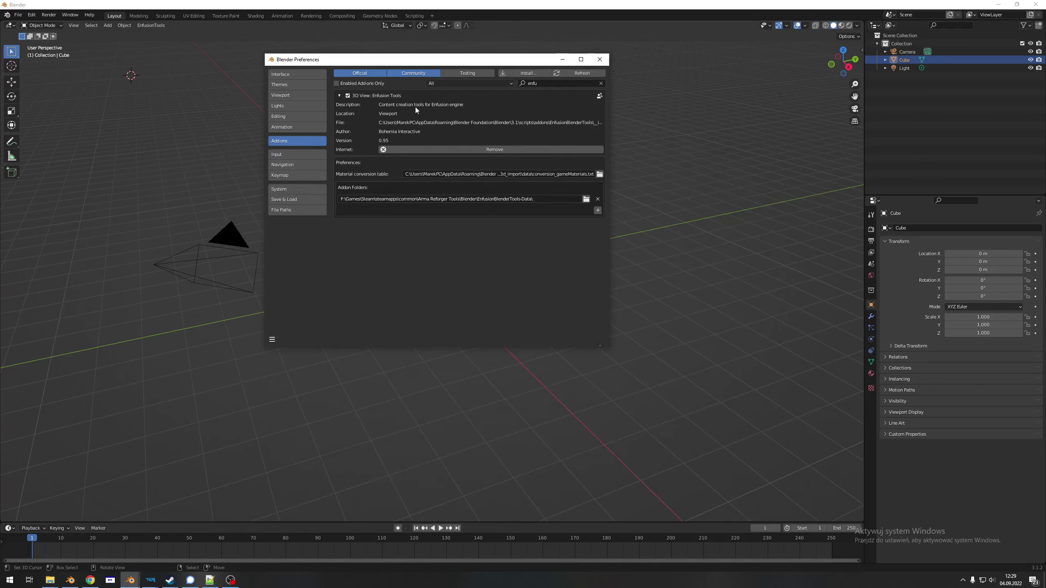
{"action": "left_click", "coordinate": [540, 199]}
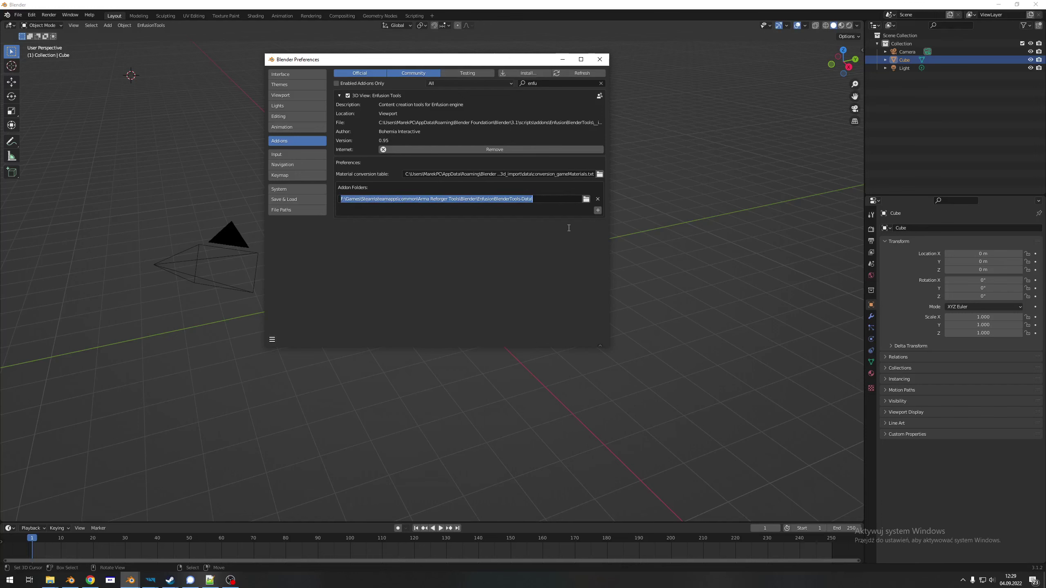
{"action": "key", "text": "ctrl+v"}
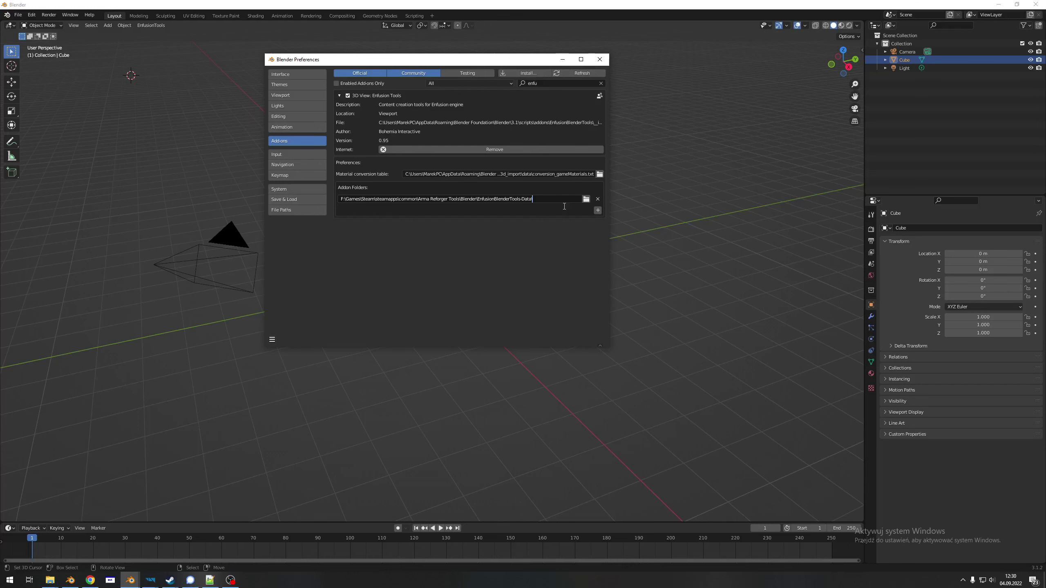
Save the preferences and close the preferences window.
{"action": "left_click", "coordinate": [272, 339]}
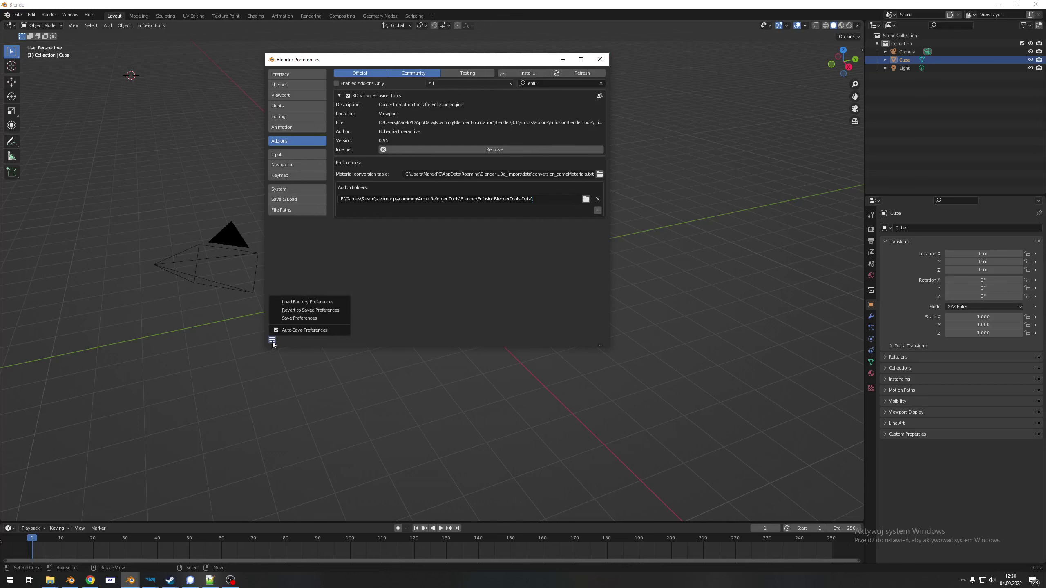
{"action": "left_click", "coordinate": [303, 320]}
{"action": "left_click", "coordinate": [272, 339]}
{"action": "left_click", "coordinate": [322, 319]}
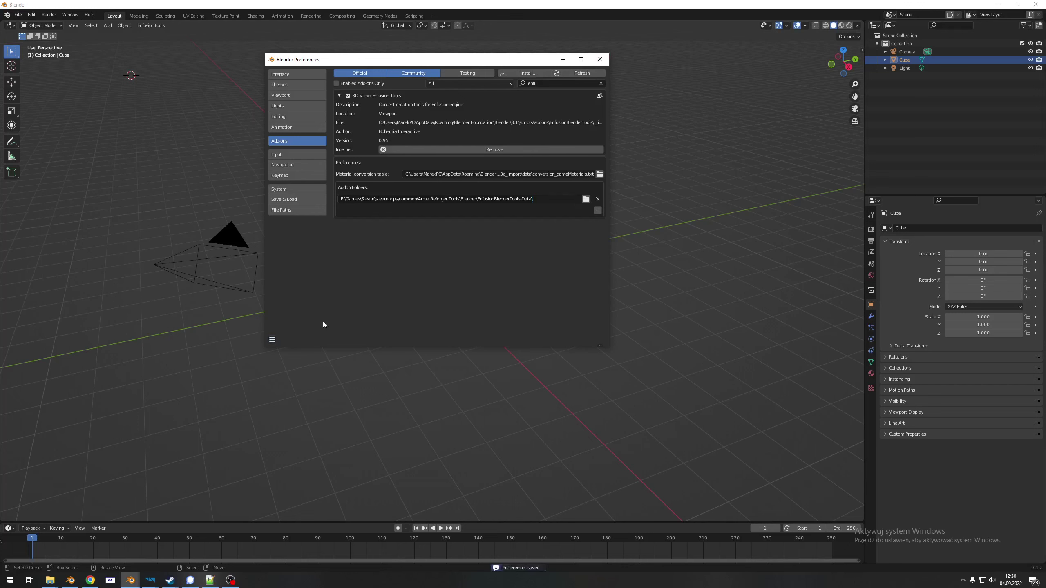
{"action": "left_click", "coordinate": [600, 59]}
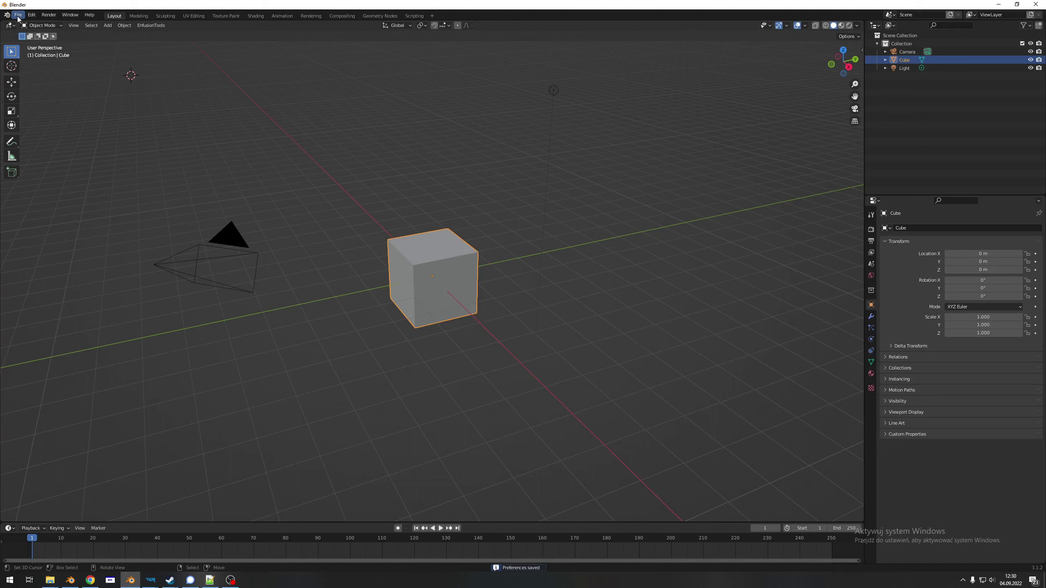
{"action": "left_click", "coordinate": [18, 15]}
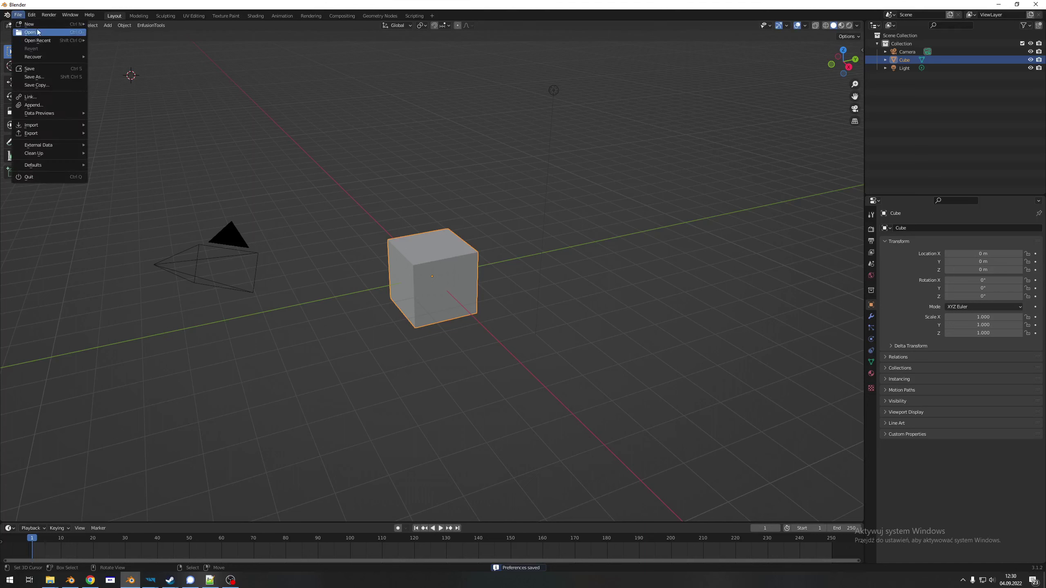
{"action": "left_click", "coordinate": [42, 36]}
{"action": "left_click", "coordinate": [588, 306]}
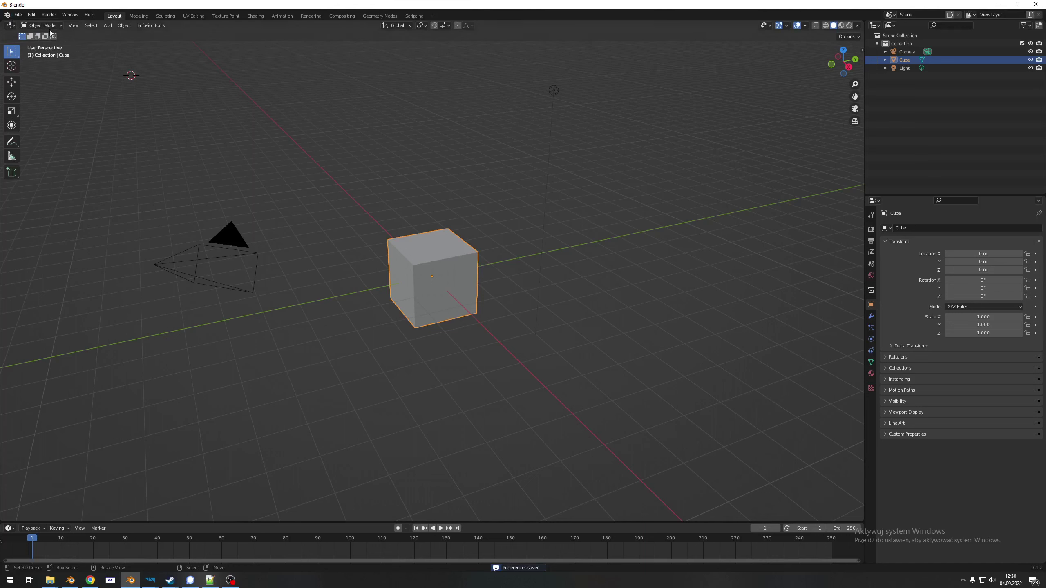
Open the recent file SampleWeapon_06_Animations.blend without saving the untitled scene.
{"action": "left_click", "coordinate": [18, 14]}
{"action": "mouse_move", "coordinate": [37, 40]}
{"action": "left_click", "coordinate": [189, 65]}
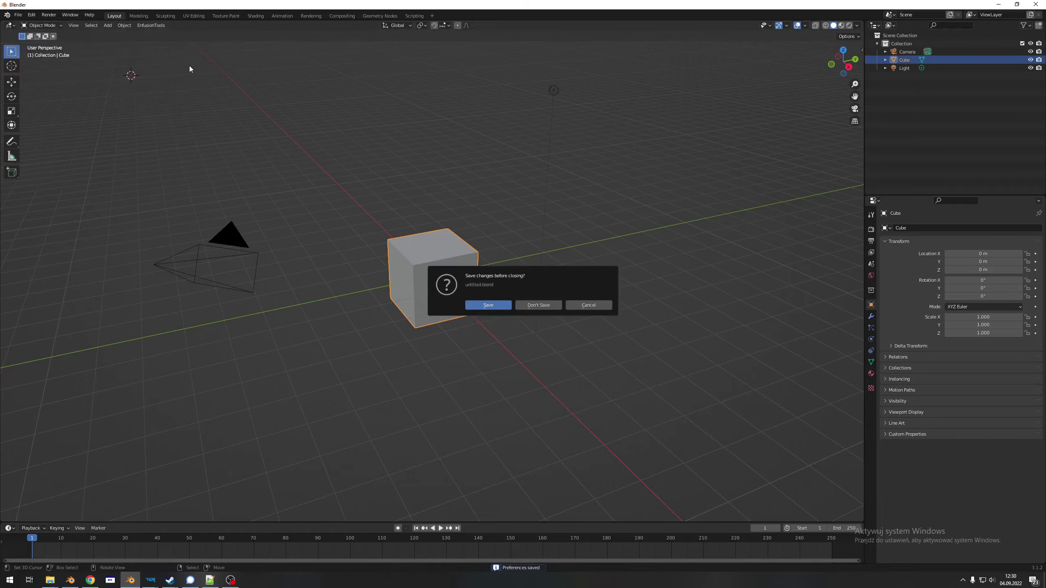
{"action": "left_click", "coordinate": [538, 305]}
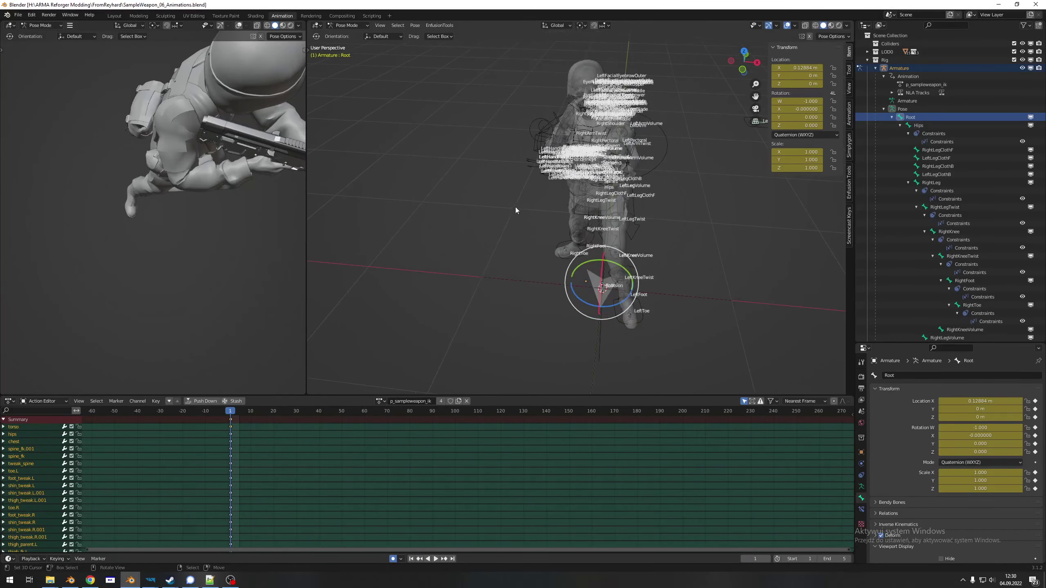
Hide the bone names around the soldier by disabling the Text Info overlay in the main viewport.
{"action": "middle_click_drag", "start_coordinate": [559, 178], "coordinate": [538, 151]}
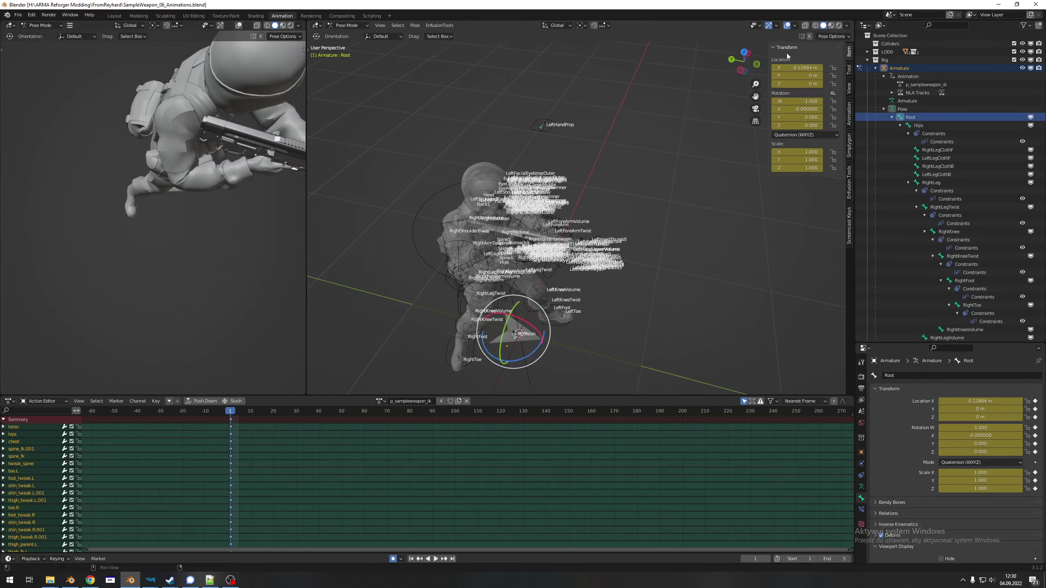
{"action": "left_click", "coordinate": [795, 26]}
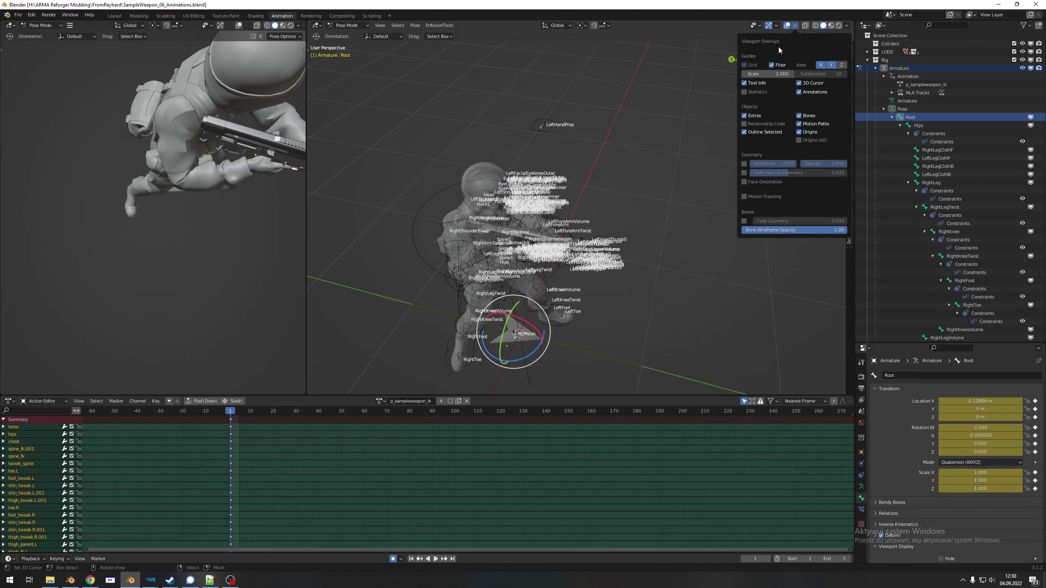
{"action": "left_click", "coordinate": [744, 83]}
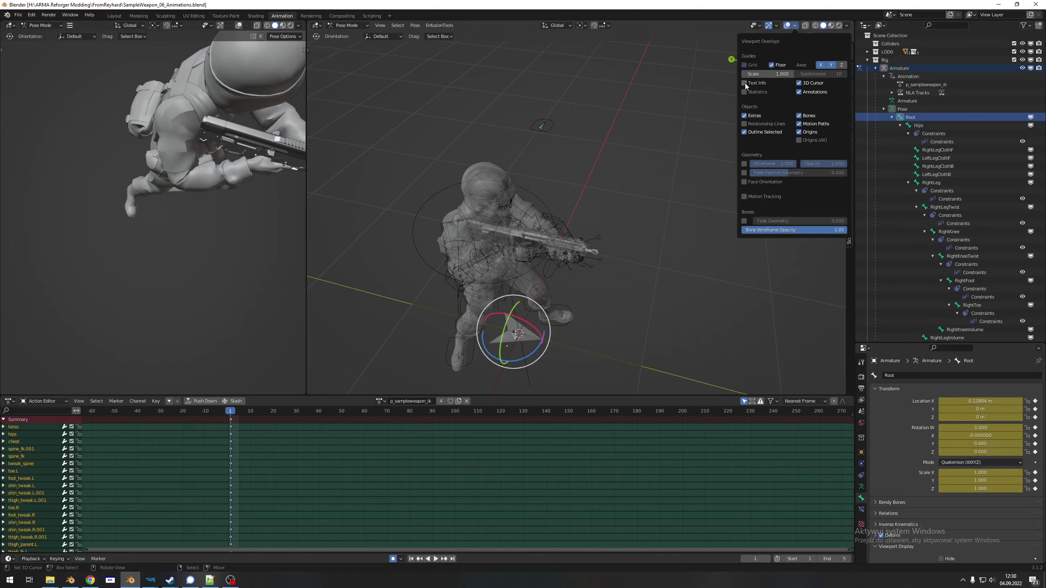
{"action": "key", "text": "n"}
{"action": "scroll", "coordinate": [482, 212], "scroll_direction": "up", "scroll_amount": 5}
{"action": "middle_click_drag", "start_coordinate": [523, 224], "coordinate": [514, 225]}
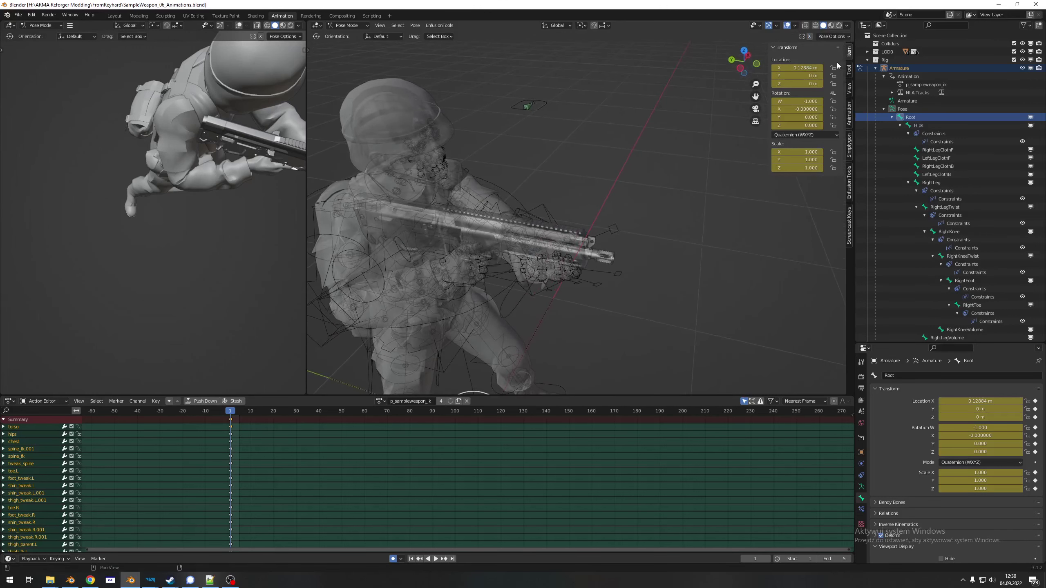
Disable X-Ray in the main viewport's shading so the soldier and rifle display as solid.
{"action": "left_click", "coordinate": [847, 26]}
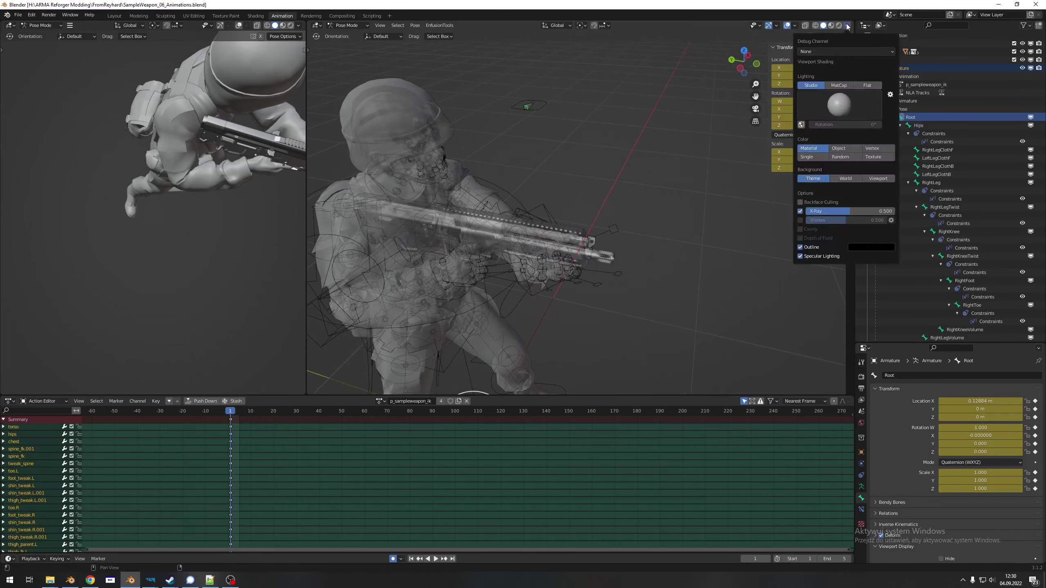
{"action": "left_click", "coordinate": [799, 212]}
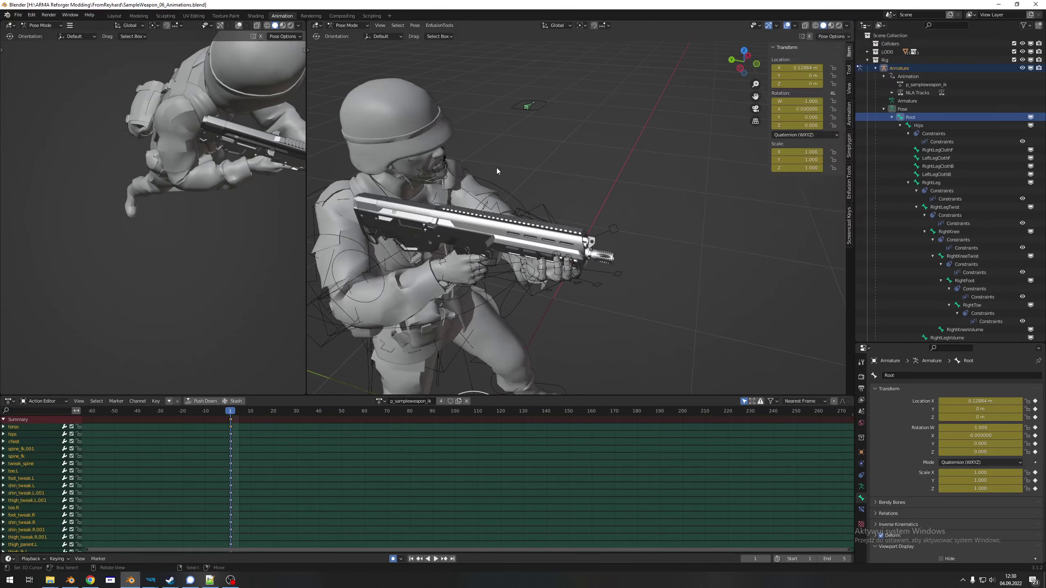
{"action": "mouse_move", "coordinate": [511, 202]}
{"action": "middle_mouse_down"}
{"action": "mouse_move", "coordinate": [532, 197]}
{"action": "mouse_move", "coordinate": [530, 167]}
{"action": "mouse_move", "coordinate": [599, 148]}
{"action": "mouse_move", "coordinate": [526, 157]}
{"action": "middle_mouse_up"}
{"action": "left_click", "coordinate": [846, 26]}
{"action": "middle_click_drag", "start_coordinate": [404, 108], "coordinate": [441, 147], "text": "shift"}
{"action": "middle_click_drag", "start_coordinate": [473, 214], "coordinate": [561, 276]}
Switch to Object Mode, select the soldier's control rig and enter Pose Mode on it.
{"action": "left_click", "coordinate": [338, 28]}
{"action": "left_click", "coordinate": [347, 35]}
{"action": "left_click", "coordinate": [421, 272]}
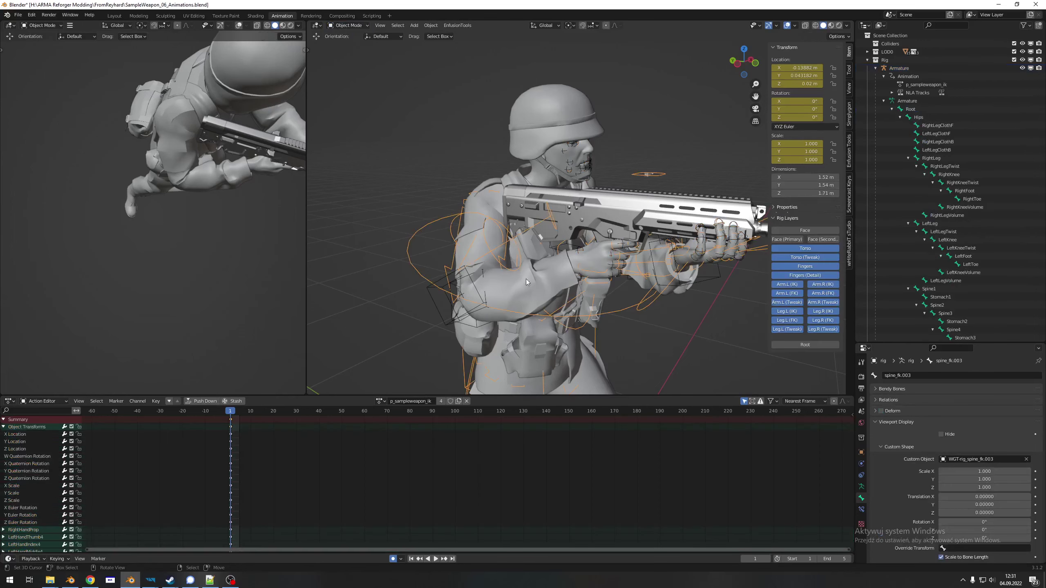
{"action": "left_click", "coordinate": [352, 26]}
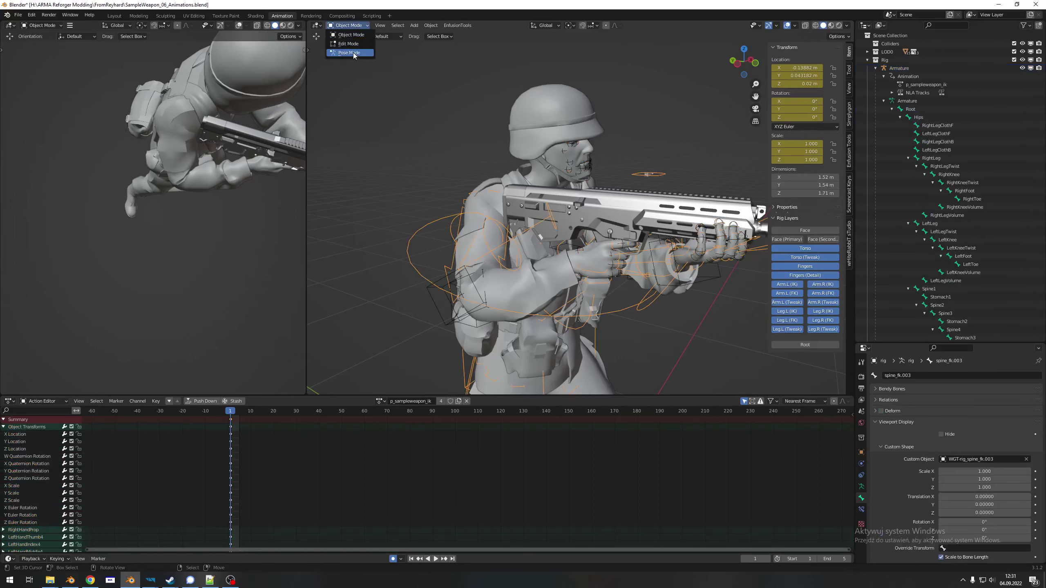
{"action": "left_click", "coordinate": [352, 56]}
Select the rig's prop.R bone near the rifle's trigger.
{"action": "middle_click_drag", "start_coordinate": [377, 78], "coordinate": [530, 179]}
{"action": "middle_click_drag", "start_coordinate": [485, 153], "coordinate": [485, 197]}
{"action": "left_click", "coordinate": [558, 244]}
Examine the prop.R bone's placement on the rifle and how both hands hold the weapon.
{"action": "scroll", "coordinate": [493, 197], "scroll_direction": "down", "scroll_amount": 4}
{"action": "scroll", "coordinate": [493, 197], "scroll_direction": "up", "scroll_amount": 2}
{"action": "scroll", "coordinate": [489, 186], "scroll_direction": "up", "scroll_amount": 2}
{"action": "middle_click_drag", "start_coordinate": [501, 167], "coordinate": [461, 177]}
{"action": "middle_click_drag", "start_coordinate": [472, 146], "coordinate": [527, 155], "text": "shift"}
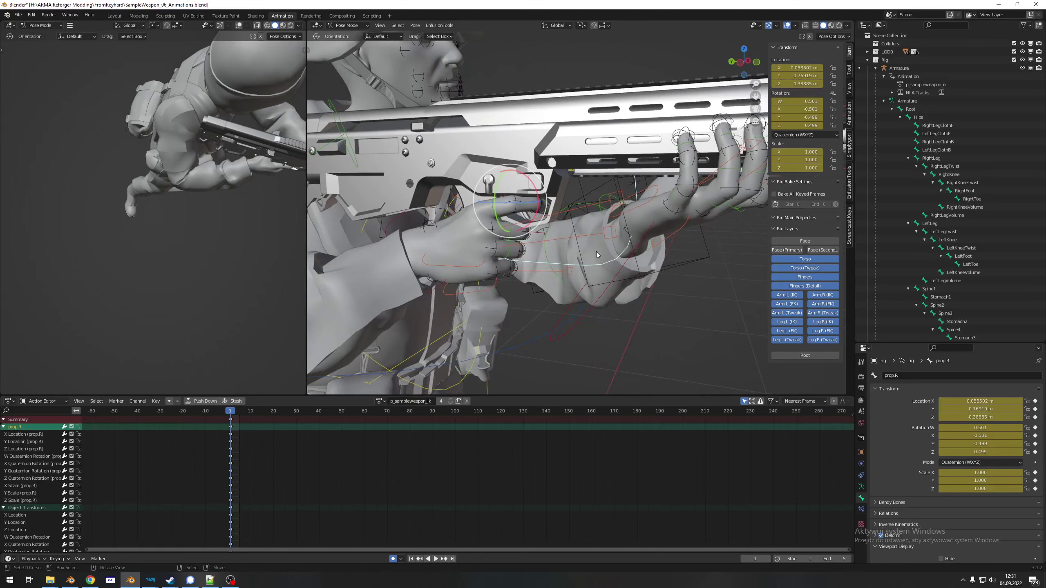
{"action": "middle_click_drag", "start_coordinate": [592, 244], "coordinate": [577, 236], "text": "shift"}
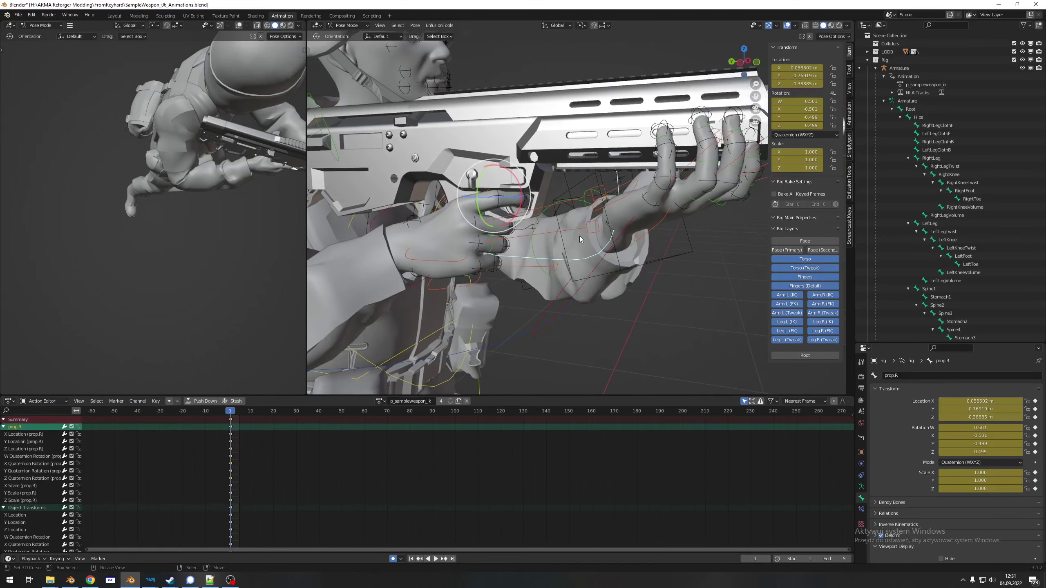
{"action": "mouse_move", "coordinate": [579, 236]}
{"action": "middle_mouse_down"}
{"action": "mouse_move", "coordinate": [505, 219]}
{"action": "mouse_move", "coordinate": [522, 214]}
{"action": "mouse_move", "coordinate": [541, 228]}
{"action": "mouse_move", "coordinate": [530, 206]}
{"action": "mouse_move", "coordinate": [544, 205]}
{"action": "mouse_move", "coordinate": [579, 227]}
{"action": "middle_mouse_up"}
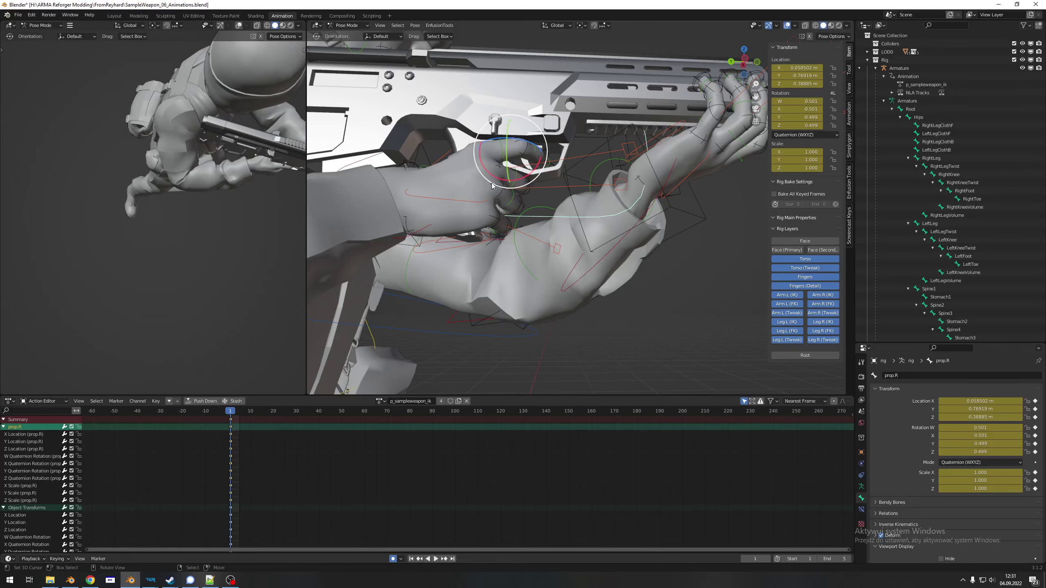
{"action": "middle_click_drag", "start_coordinate": [583, 110], "coordinate": [548, 167], "text": "shift"}
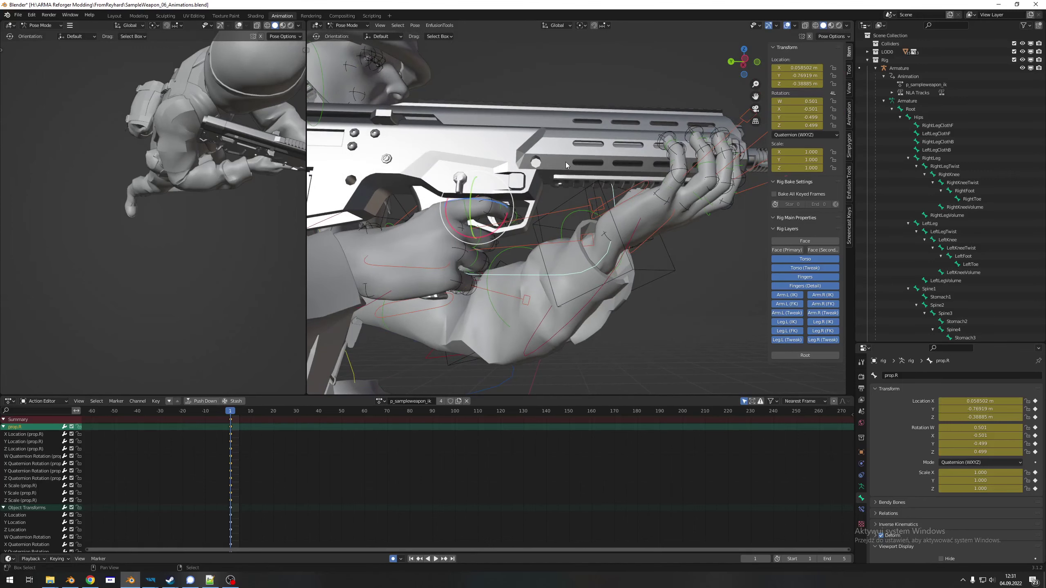
{"action": "middle_click_drag", "start_coordinate": [573, 150], "coordinate": [508, 192], "text": "shift"}
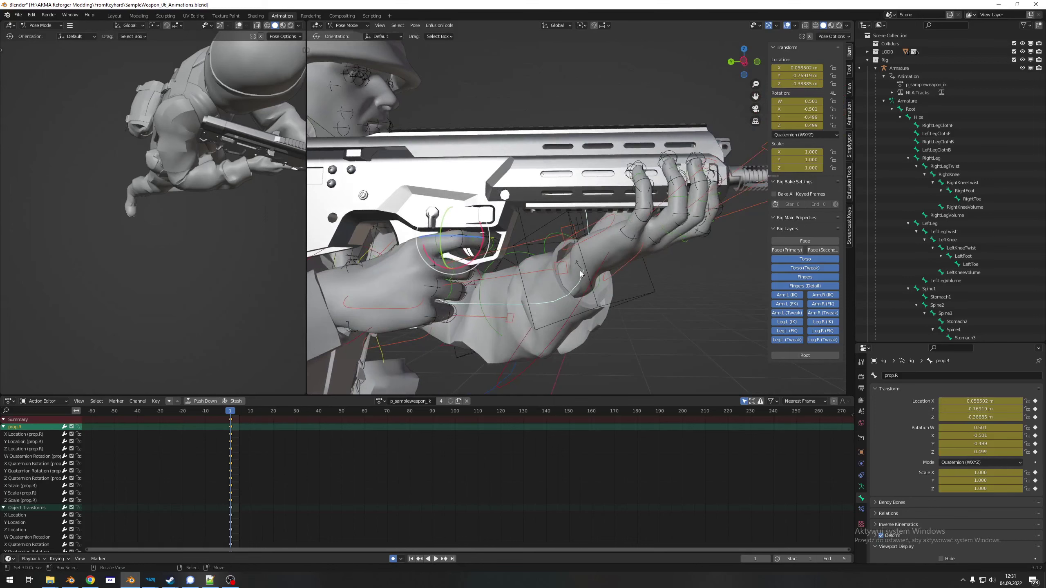
{"action": "middle_click_drag", "start_coordinate": [540, 224], "coordinate": [544, 232]}
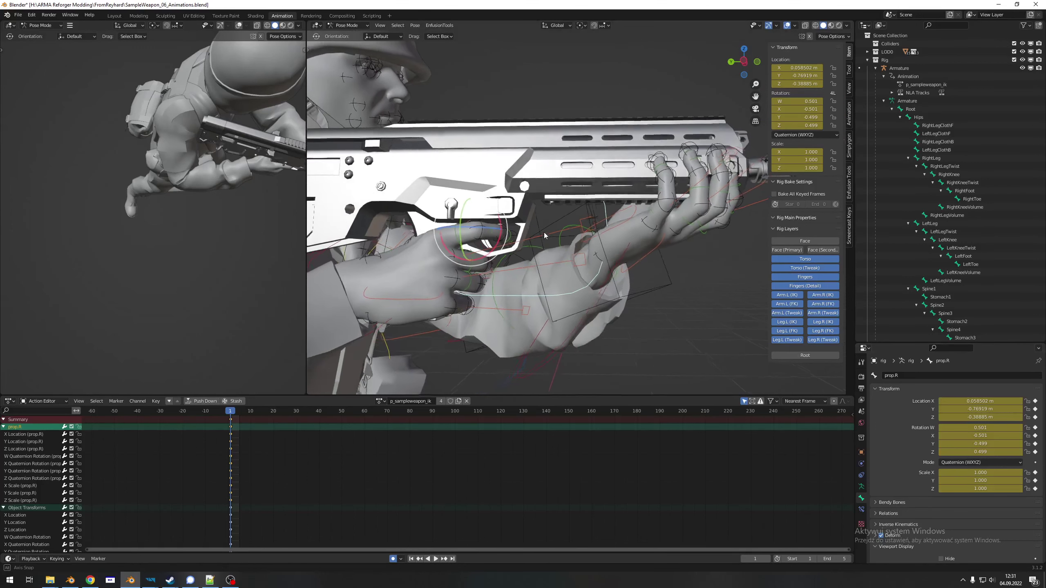
{"action": "middle_click_drag", "start_coordinate": [544, 153], "coordinate": [575, 192], "text": "shift"}
{"action": "scroll", "coordinate": [598, 193], "scroll_direction": "down", "scroll_amount": 5}
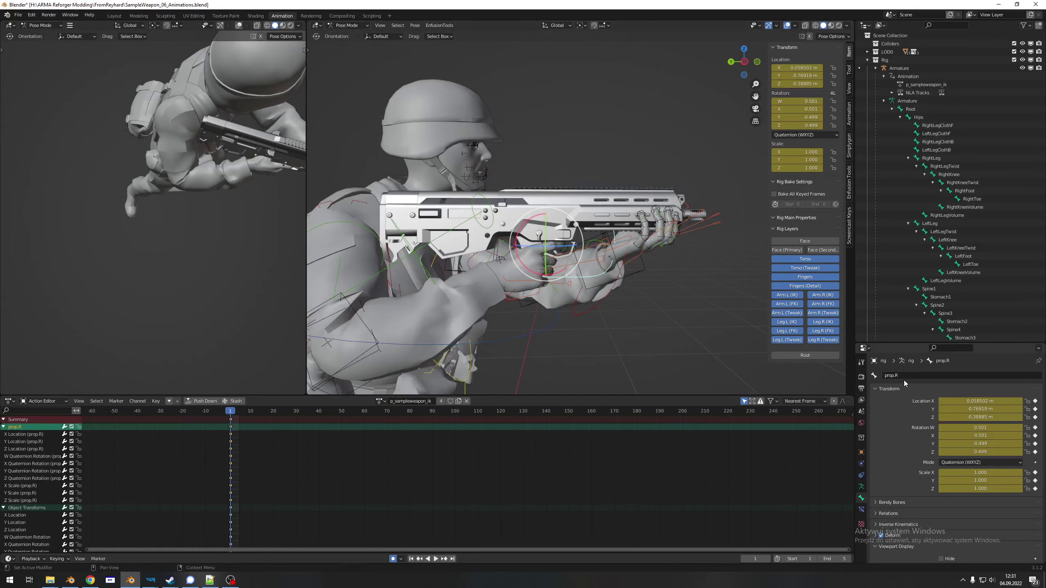
{"action": "scroll", "coordinate": [596, 208], "scroll_direction": "up", "scroll_amount": 6}
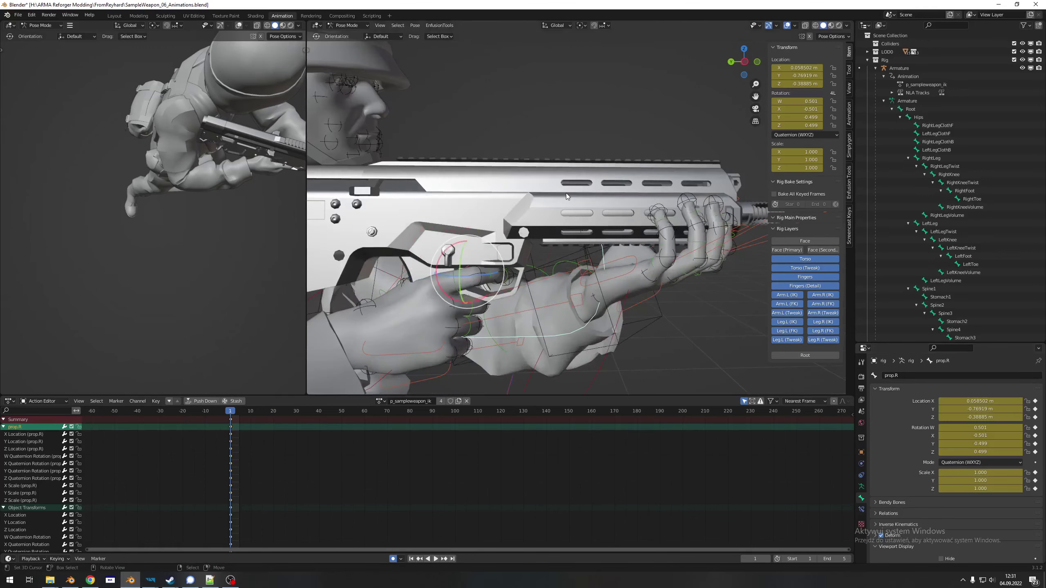
Try moving the prop.R bone to test how the rifle follows it.
{"action": "key", "text": "g"}
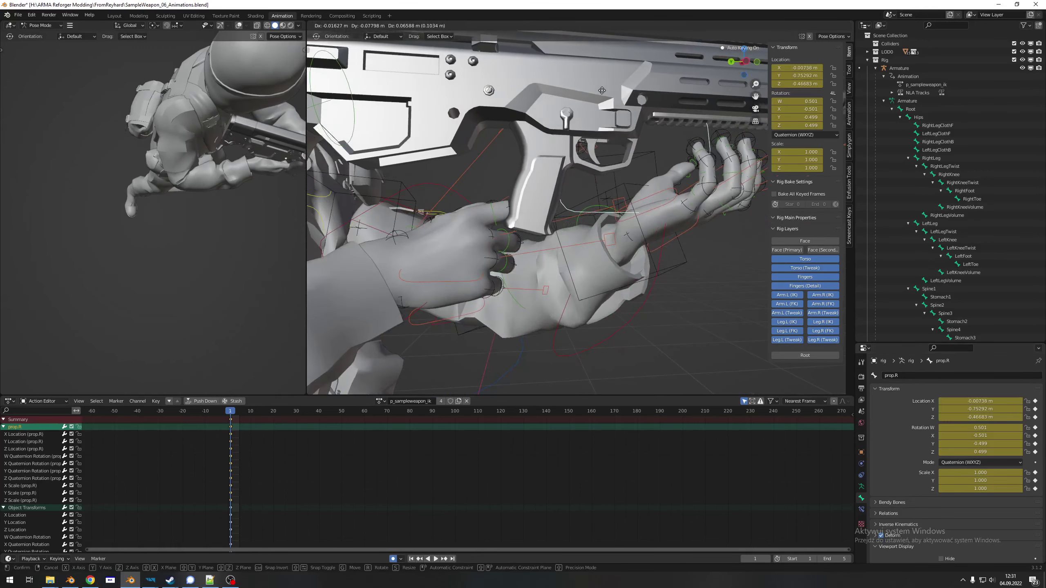
{"action": "left_click", "coordinate": [590, 150]}
{"action": "scroll", "coordinate": [590, 150], "scroll_direction": "down", "scroll_amount": 4}
{"action": "key", "text": "g"}
{"action": "middle_click_drag", "start_coordinate": [561, 170], "coordinate": [532, 193]}
{"action": "right_click", "coordinate": [574, 162]}
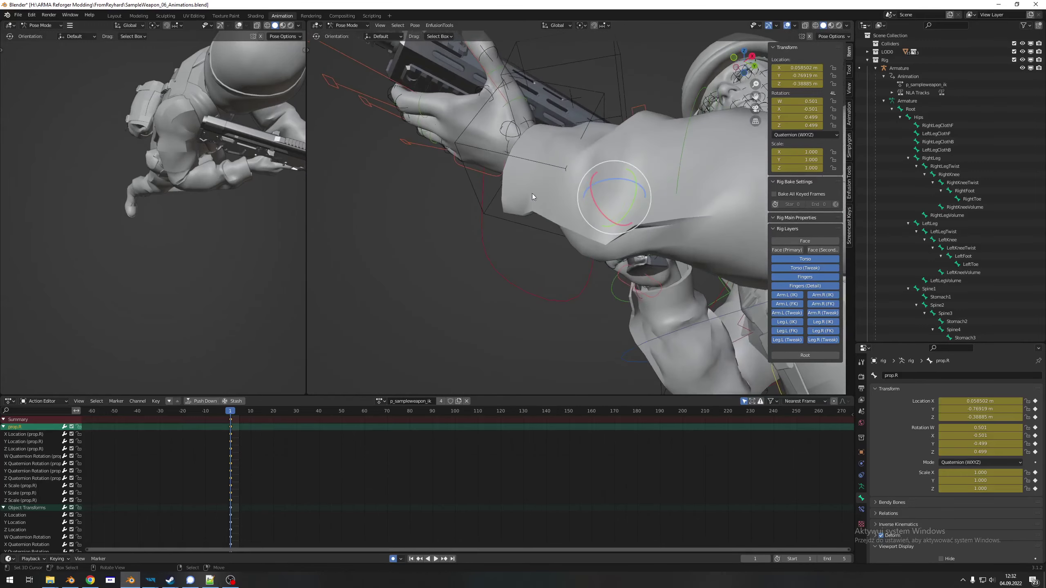
Select the left hand's IK control bone, hand_ik.L, below the rifle's handguard.
{"action": "left_click", "coordinate": [501, 273]}
{"action": "middle_click_drag", "start_coordinate": [520, 251], "coordinate": [582, 260]}
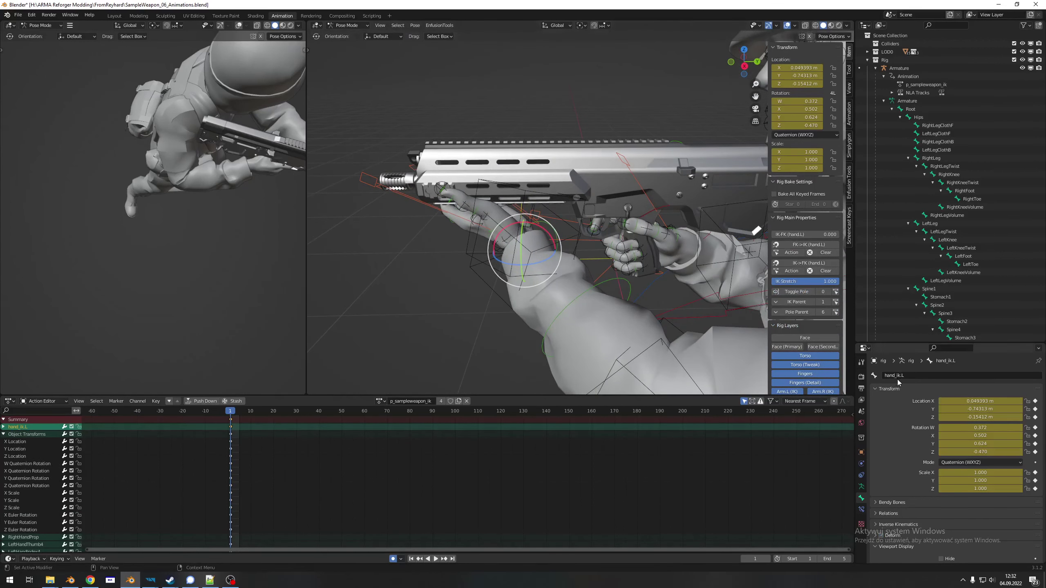
{"action": "middle_click_drag", "start_coordinate": [536, 238], "coordinate": [552, 260]}
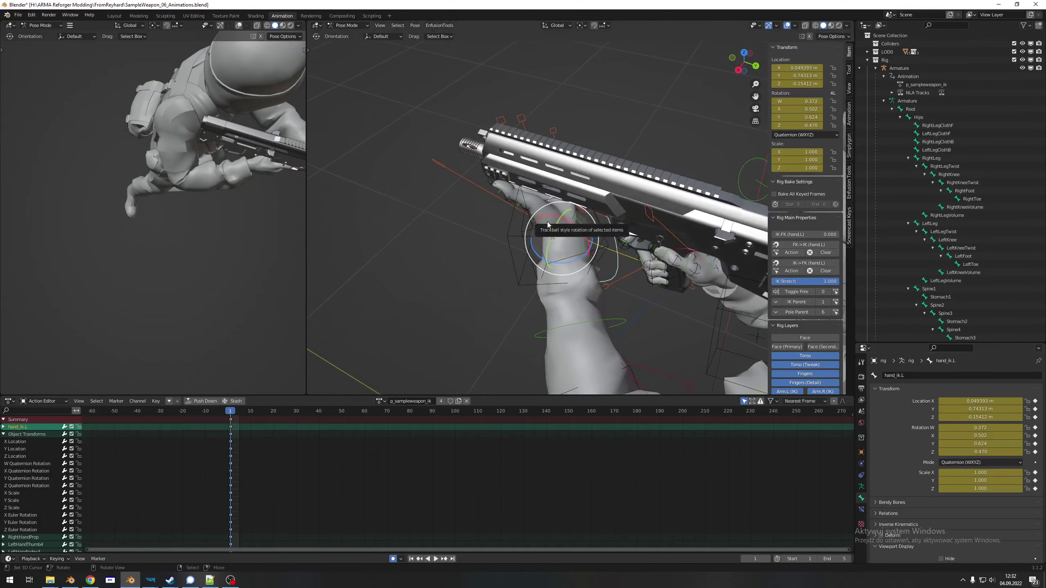
Try moving the hand_ik.L bone to test how the soldier's left arm follows it.
{"action": "key", "text": "g"}
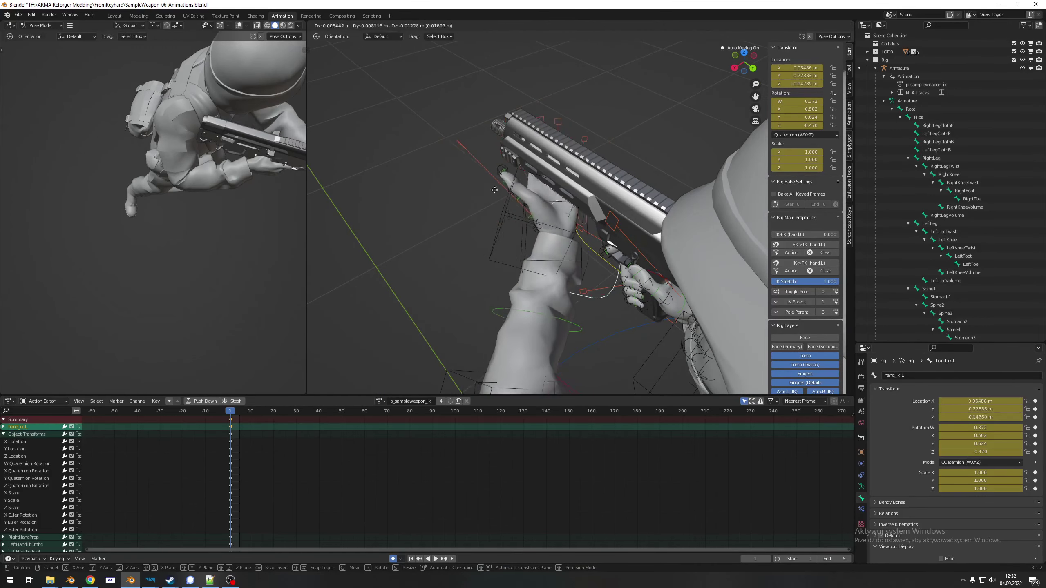
{"action": "left_click", "coordinate": [459, 197]}
{"action": "middle_click_drag", "start_coordinate": [459, 197], "coordinate": [617, 181]}
{"action": "scroll", "coordinate": [535, 190], "scroll_direction": "down", "scroll_amount": 3}
{"action": "middle_click_drag", "start_coordinate": [473, 189], "coordinate": [523, 194]}
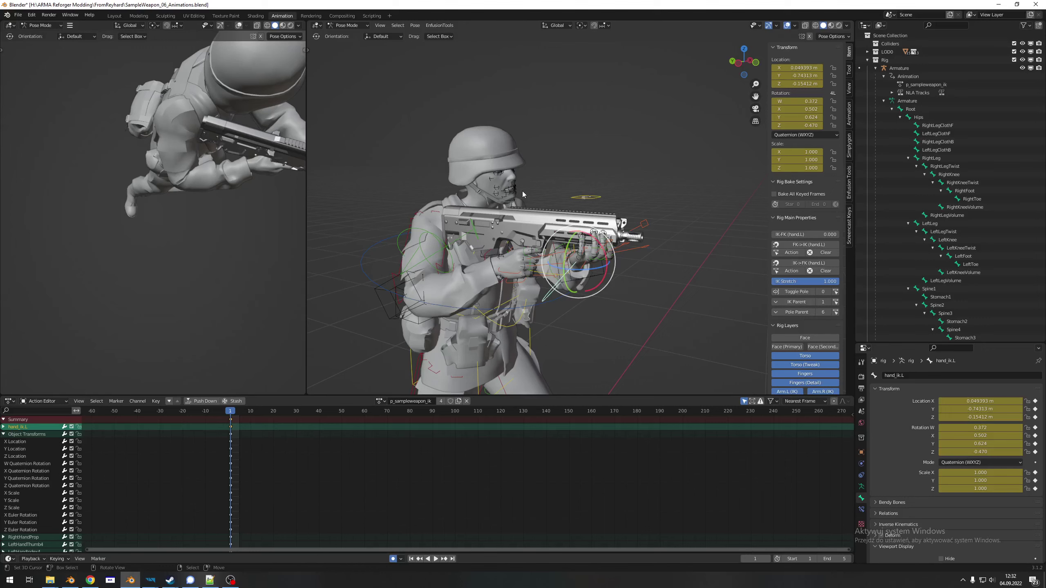
{"action": "middle_click_drag", "start_coordinate": [502, 189], "coordinate": [603, 166]}
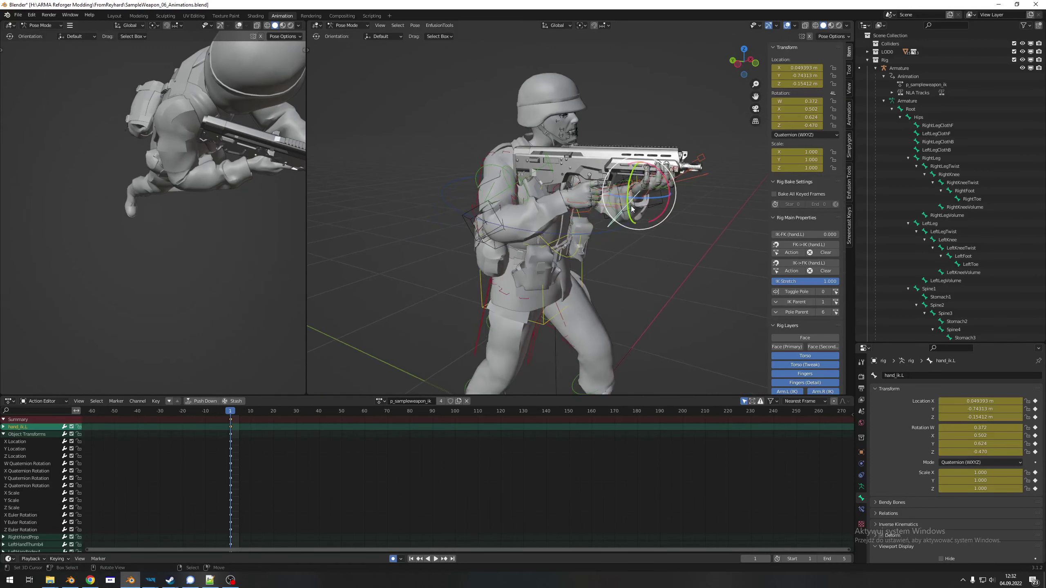
{"action": "middle_click_drag", "start_coordinate": [598, 201], "coordinate": [609, 229], "text": "shift"}
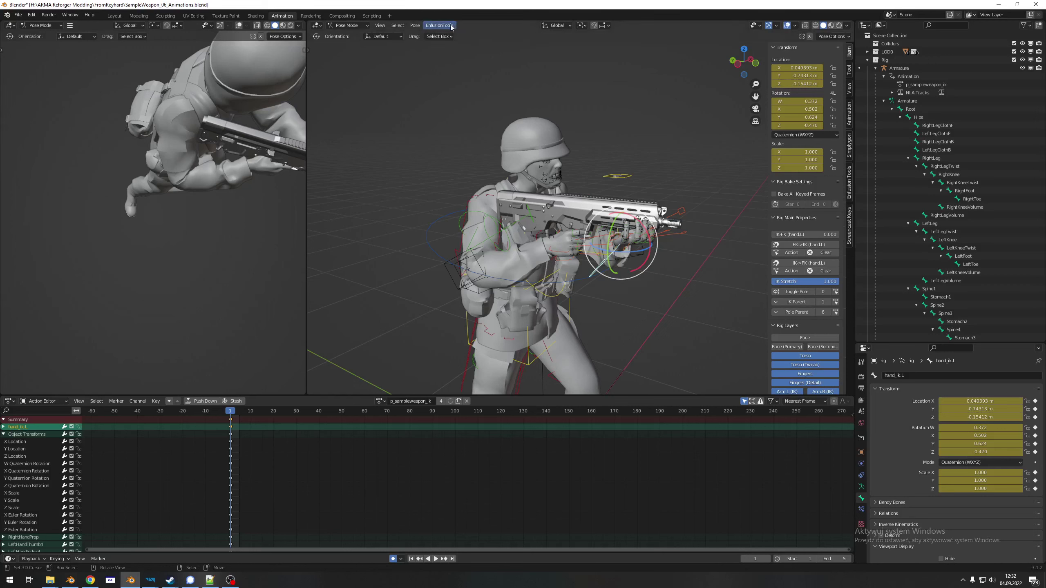
Open the Enfusion Tools export dialog for Enfusion Animation (.txa).
{"action": "mouse_move", "coordinate": [448, 40]}
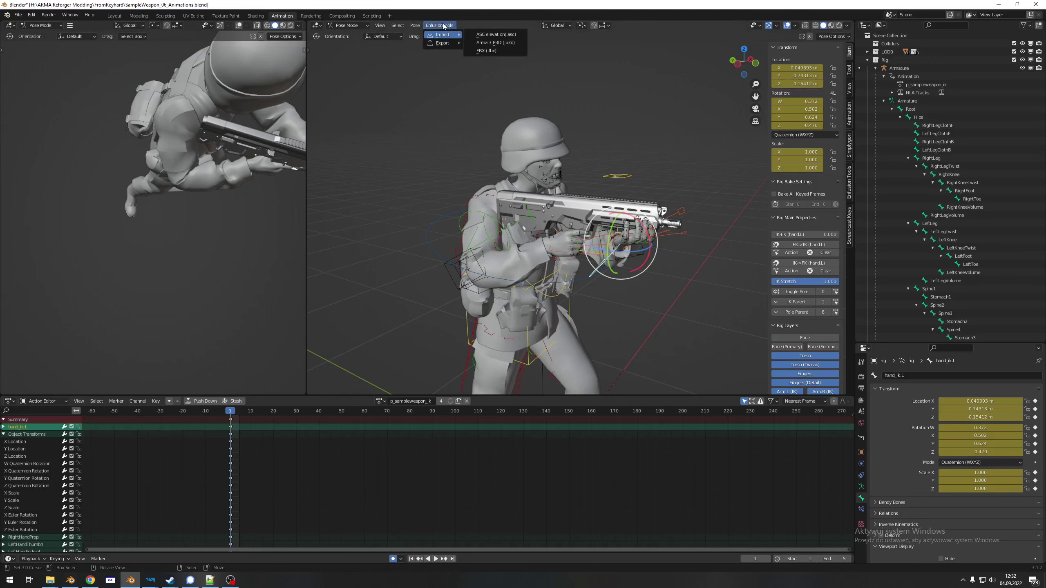
{"action": "left_click", "coordinate": [468, 24]}
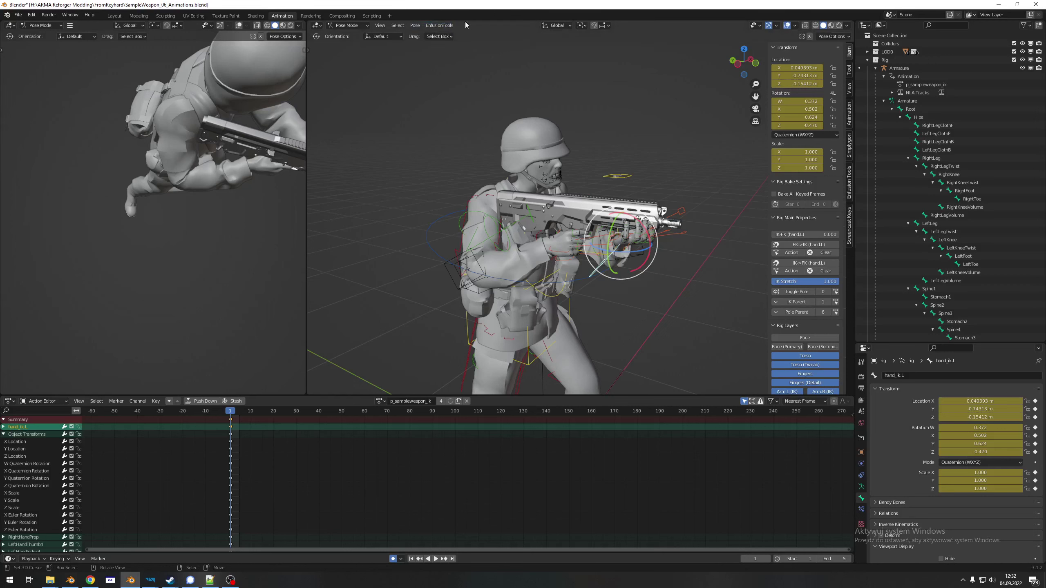
{"action": "left_click", "coordinate": [439, 25]}
{"action": "mouse_move", "coordinate": [444, 44]}
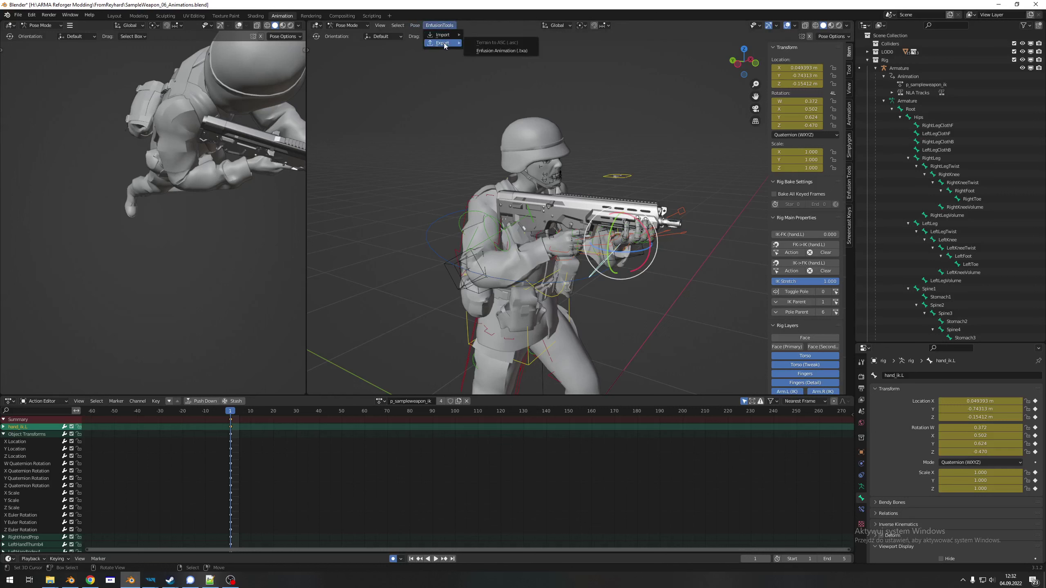
{"action": "left_click", "coordinate": [502, 51]}
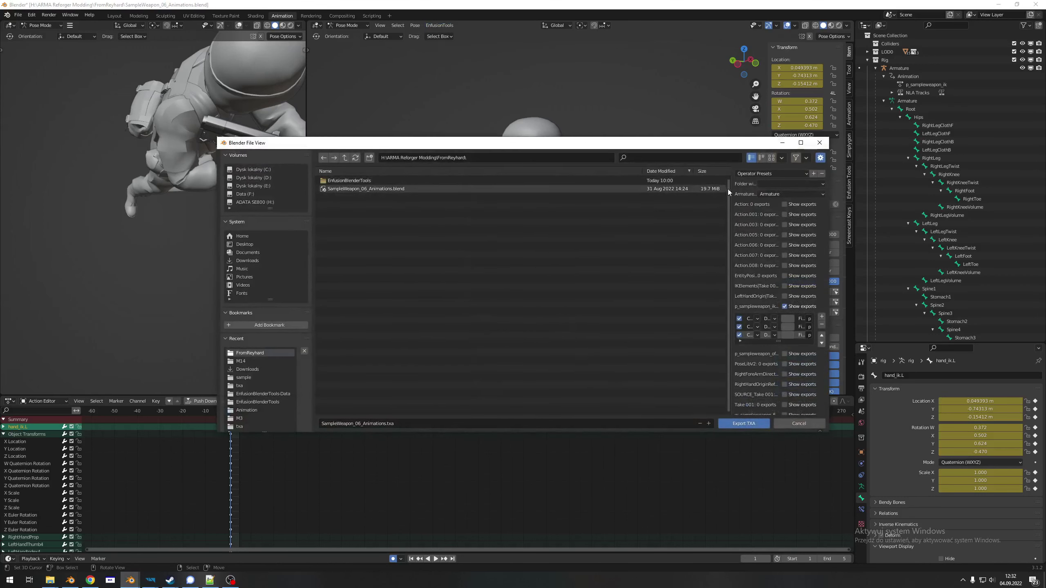
{"action": "left_click_drag", "start_coordinate": [491, 143], "coordinate": [470, 117]}
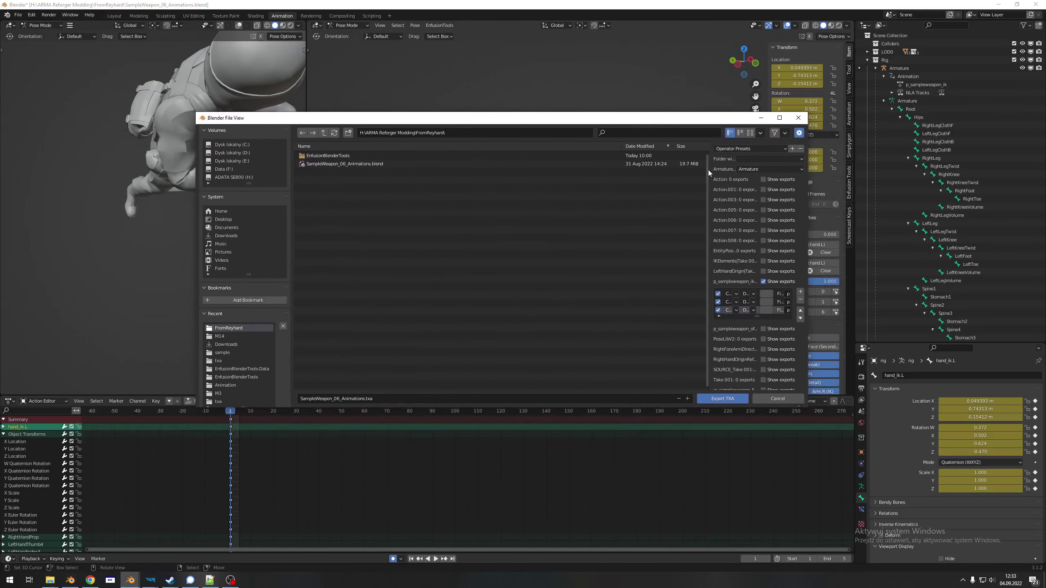
Widen the export settings and set the folder with export profiles to Arma Reforger Tools' EnfusionBlenderTools-Data/anims/export_profiles.
{"action": "left_click_drag", "start_coordinate": [707, 170], "coordinate": [400, 161]}
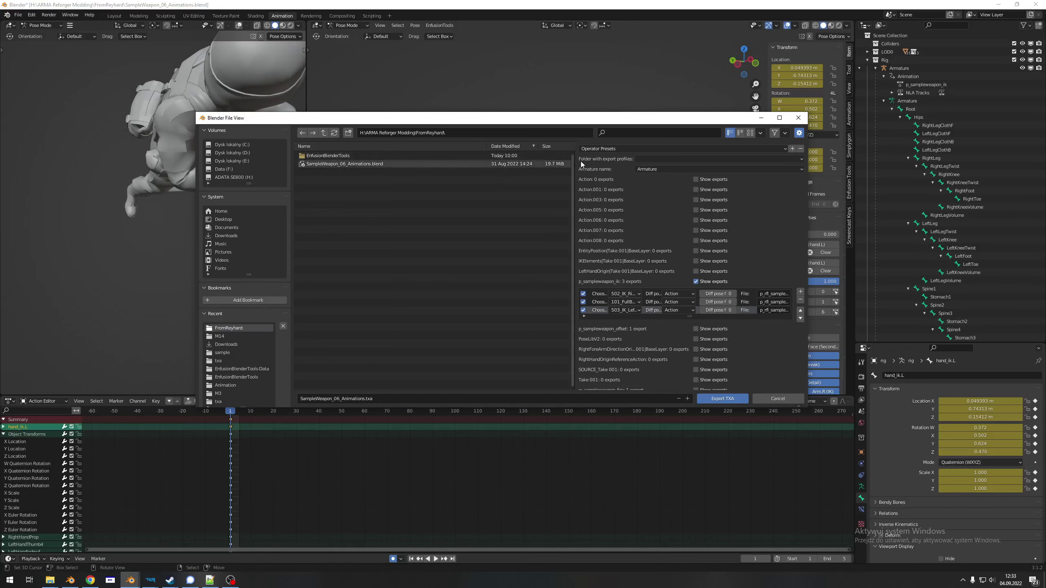
{"action": "left_click_drag", "start_coordinate": [575, 164], "coordinate": [401, 164]}
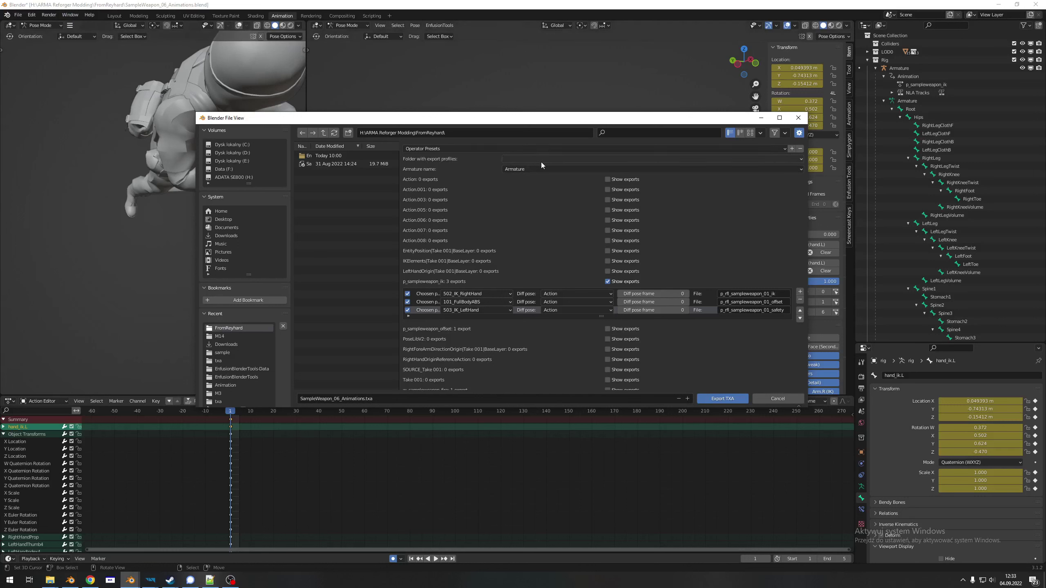
{"action": "left_click", "coordinate": [503, 158]}
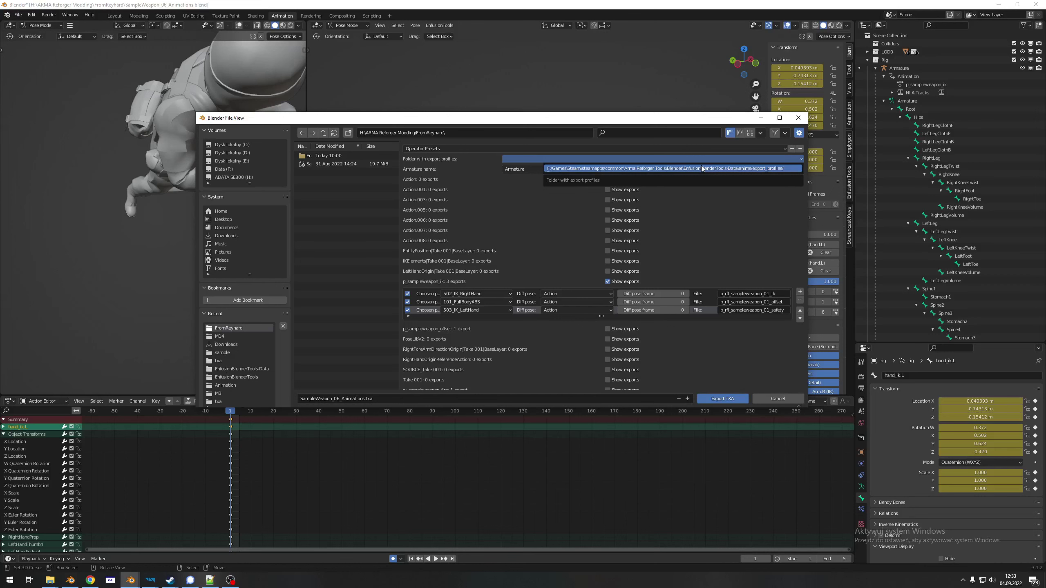
{"action": "left_click", "coordinate": [636, 168]}
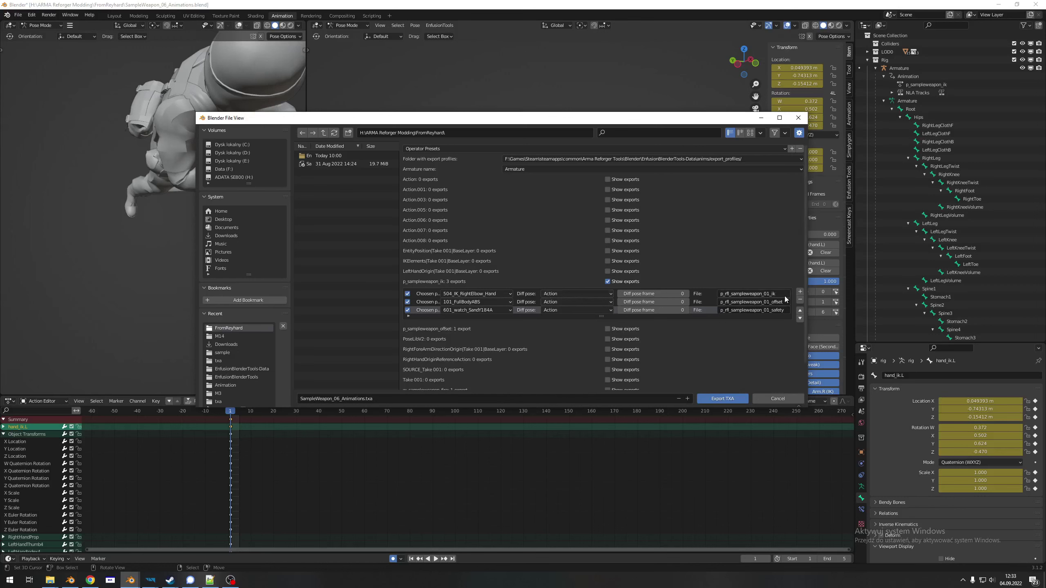
Set the export profile to 501_IK for p_rfl_sampleweapon_01_ik and to 502_IK_RightHand for p_rfl_sampleweapon_01_safety.
{"action": "left_click", "coordinate": [486, 293]}
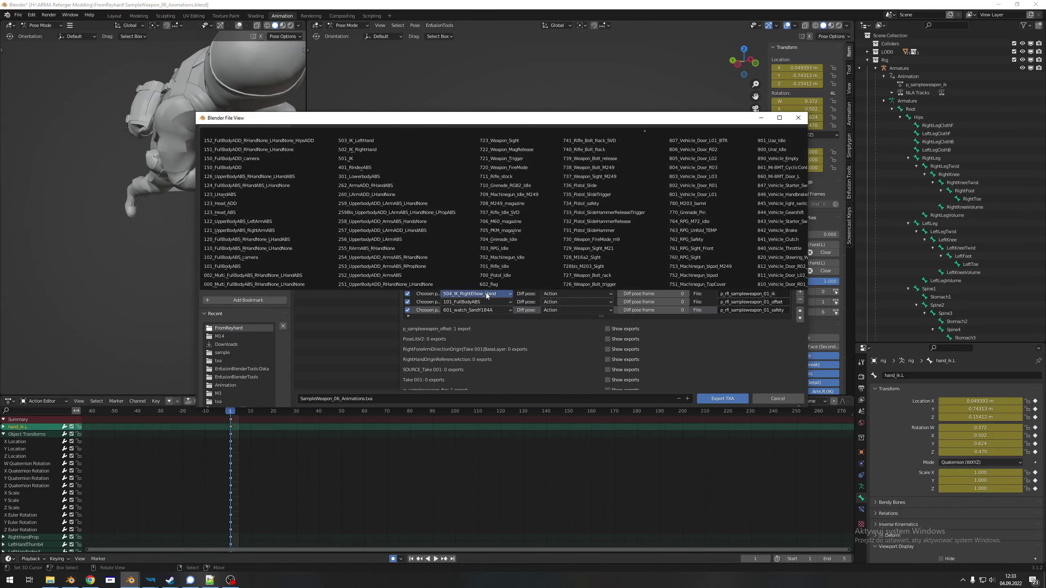
{"action": "left_click", "coordinate": [361, 161]}
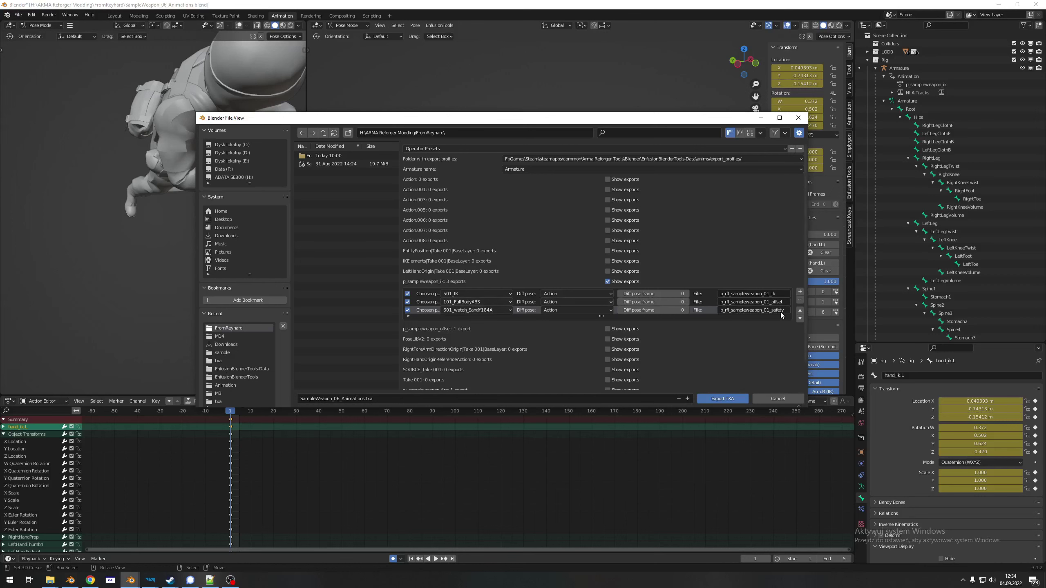
{"action": "left_click", "coordinate": [493, 309]}
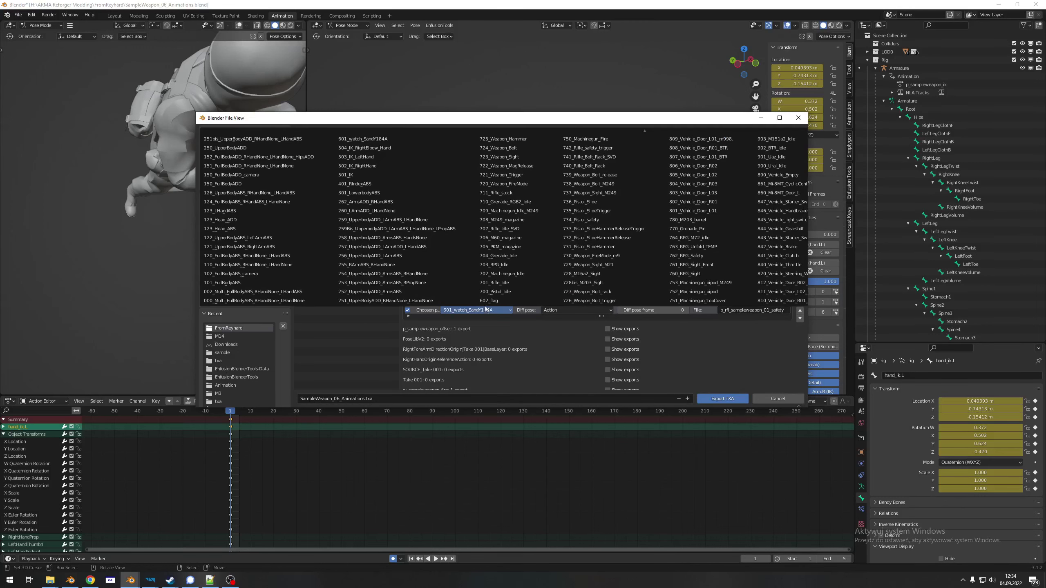
{"action": "left_click", "coordinate": [363, 166]}
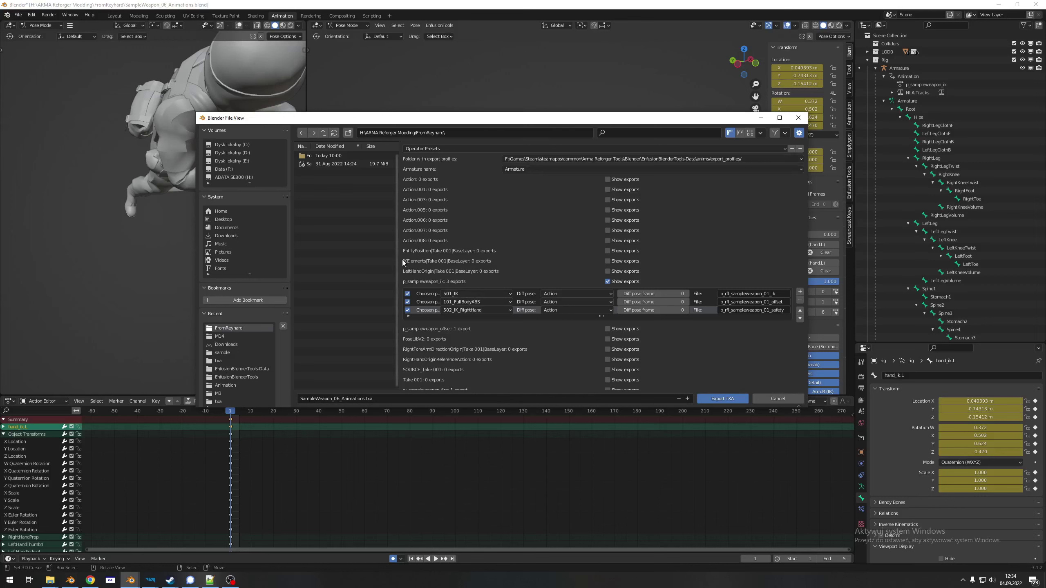
Switch to File Explorer and copy the path of the txa folder inside RVX_MK14's Assets/Weapons/Rifles/workspaces.
{"action": "left_click_drag", "start_coordinate": [398, 258], "coordinate": [571, 250]}
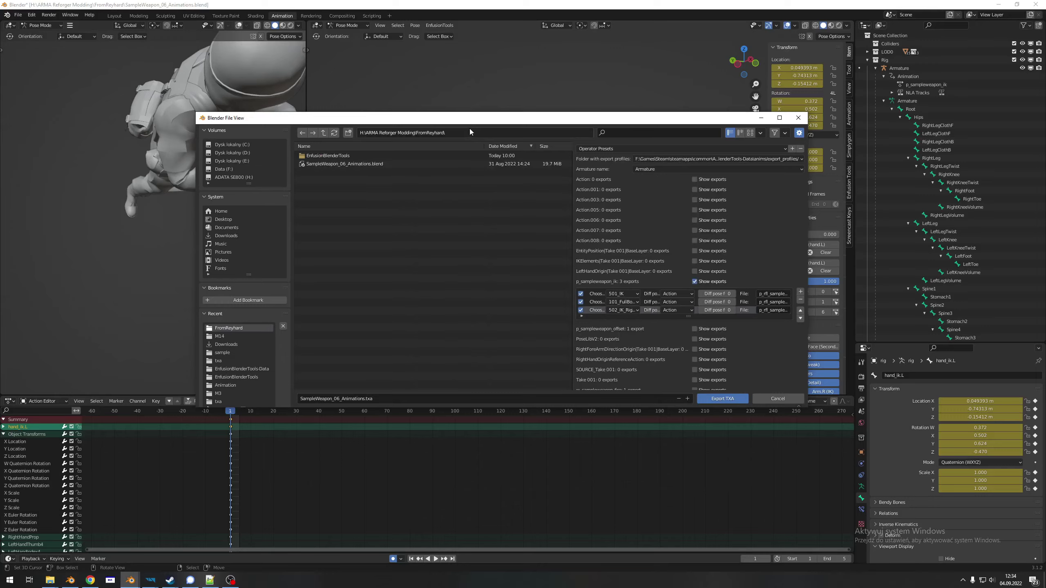
{"action": "mouse_move", "coordinate": [49, 579]}
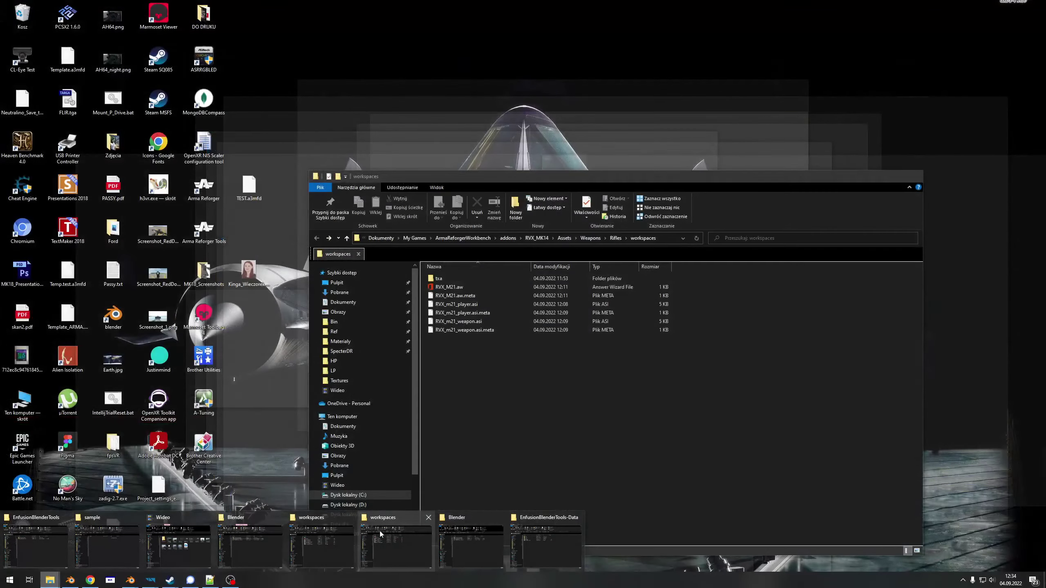
{"action": "left_click", "coordinate": [379, 531]}
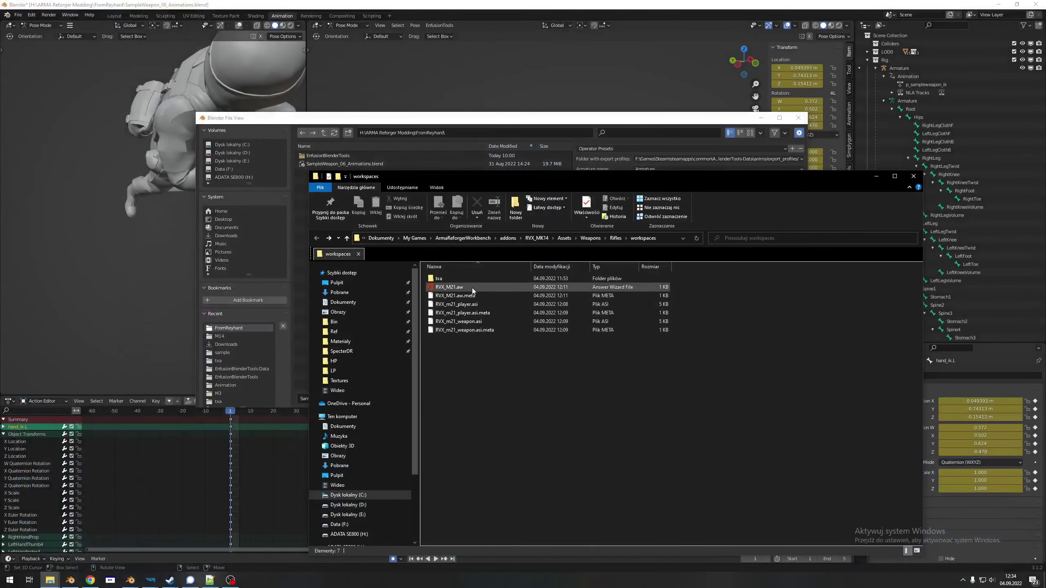
{"action": "left_click", "coordinate": [462, 281]}
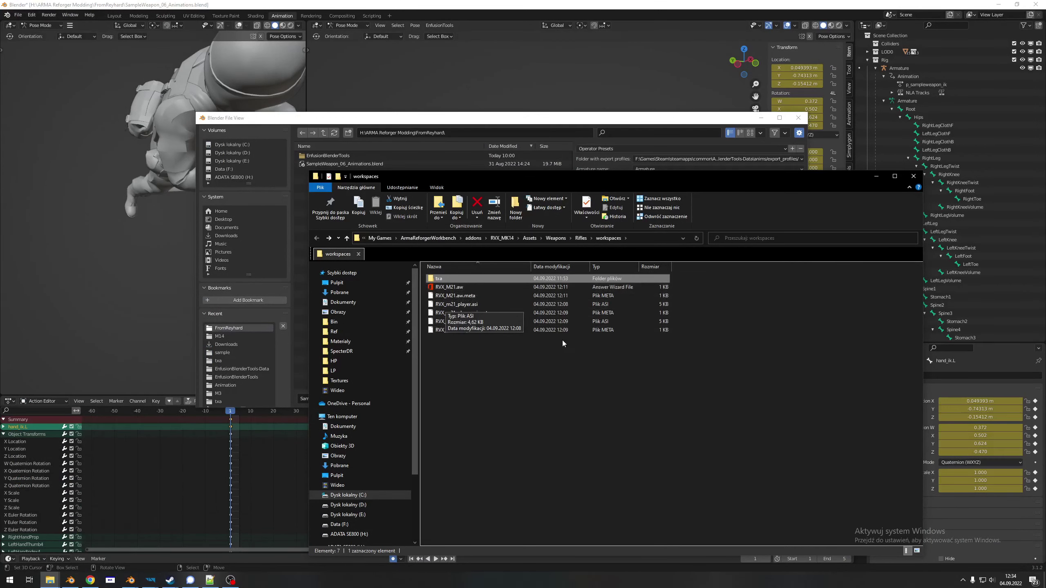
{"action": "double_click", "coordinate": [448, 280]}
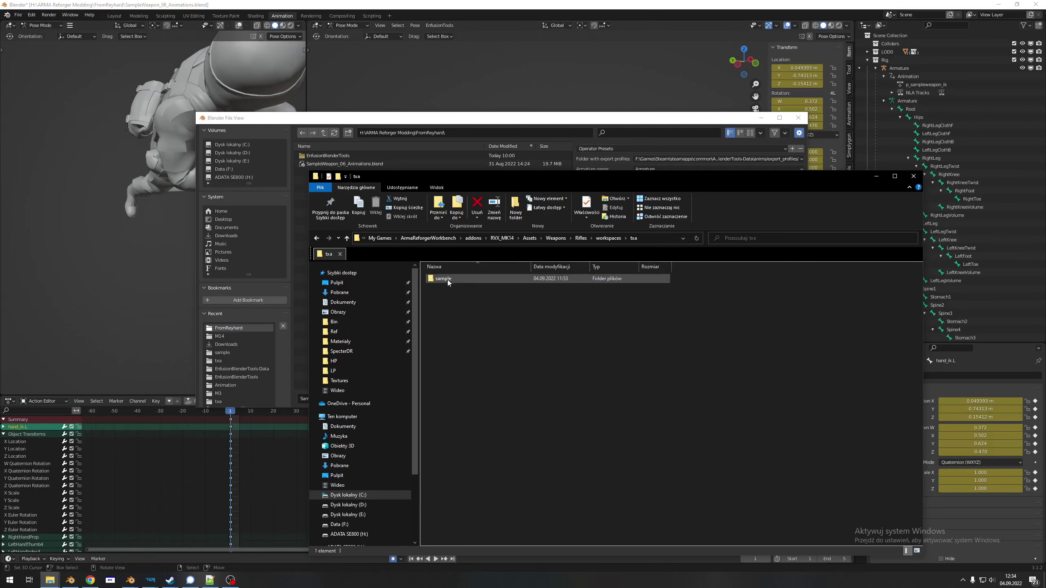
{"action": "left_click", "coordinate": [655, 239]}
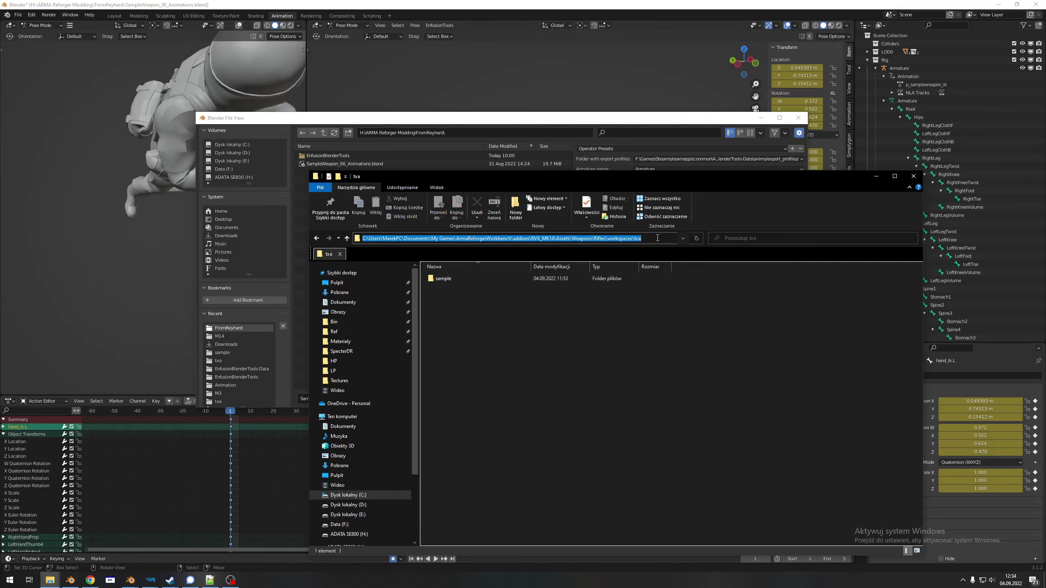
{"action": "key", "text": "ctrl+c"}
Return to Blender's export dialog, set the destination to the copied txa folder path and export the TXA animations.
{"action": "left_click", "coordinate": [498, 121]}
{"action": "left_click", "coordinate": [490, 132]}
{"action": "key", "text": "ctrl+v"}
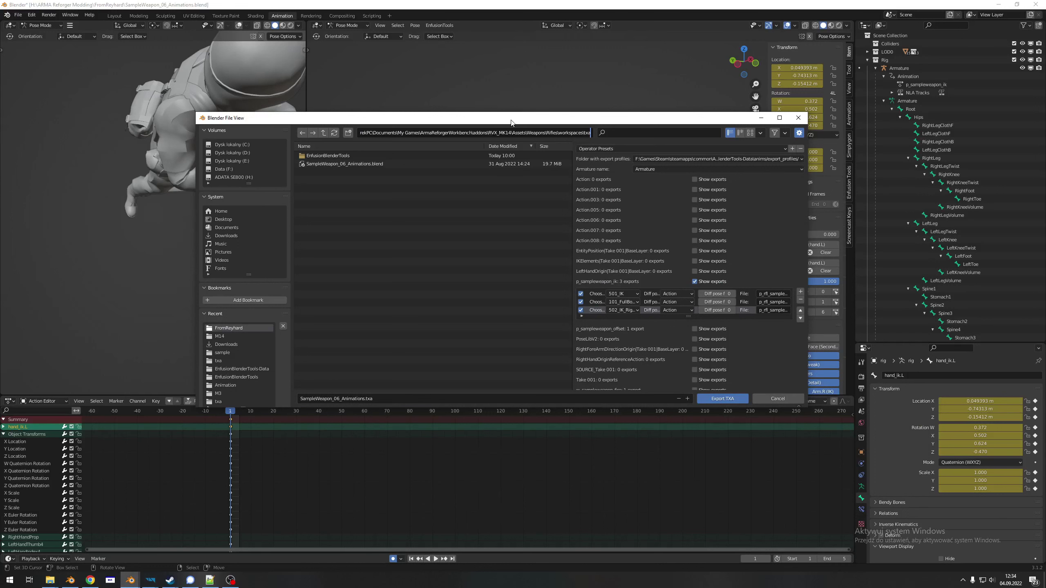
{"action": "key", "text": "Return"}
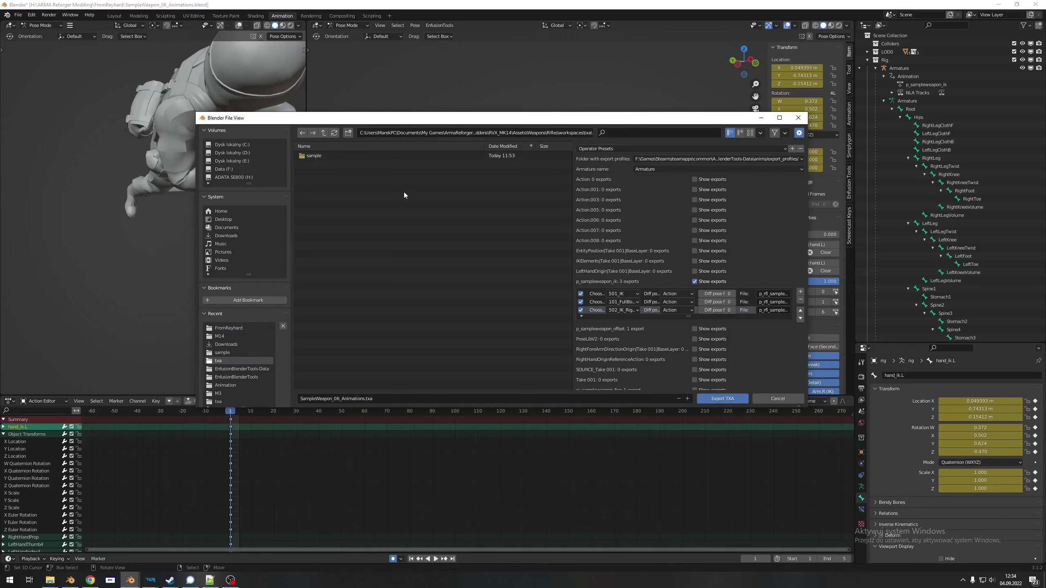
{"action": "left_click", "coordinate": [723, 399]}
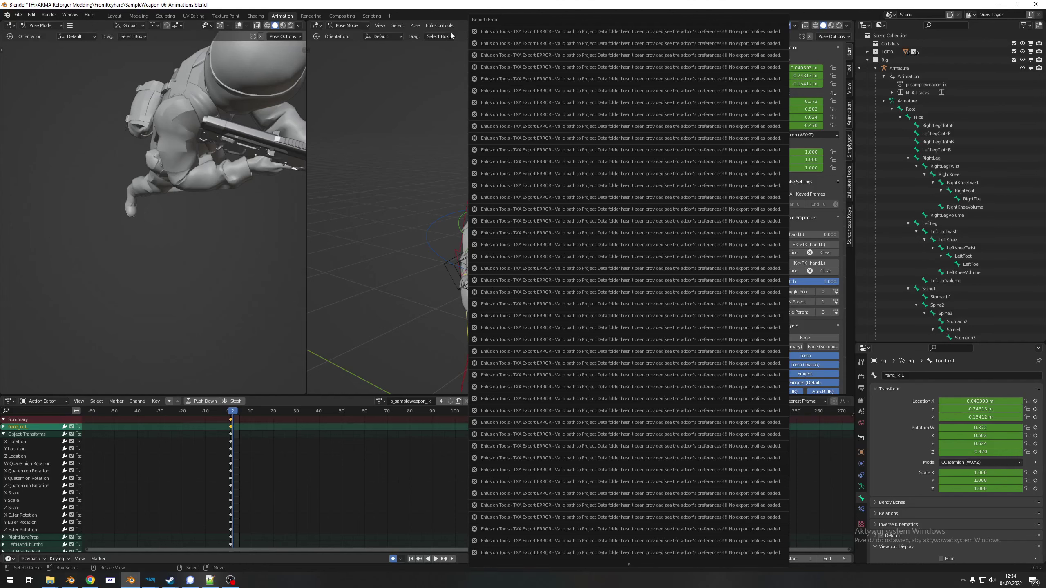
Reopen the Enfusion Animation (.txa) export dialog and widen its export settings.
{"action": "left_click", "coordinate": [439, 25]}
{"action": "left_click", "coordinate": [493, 47]}
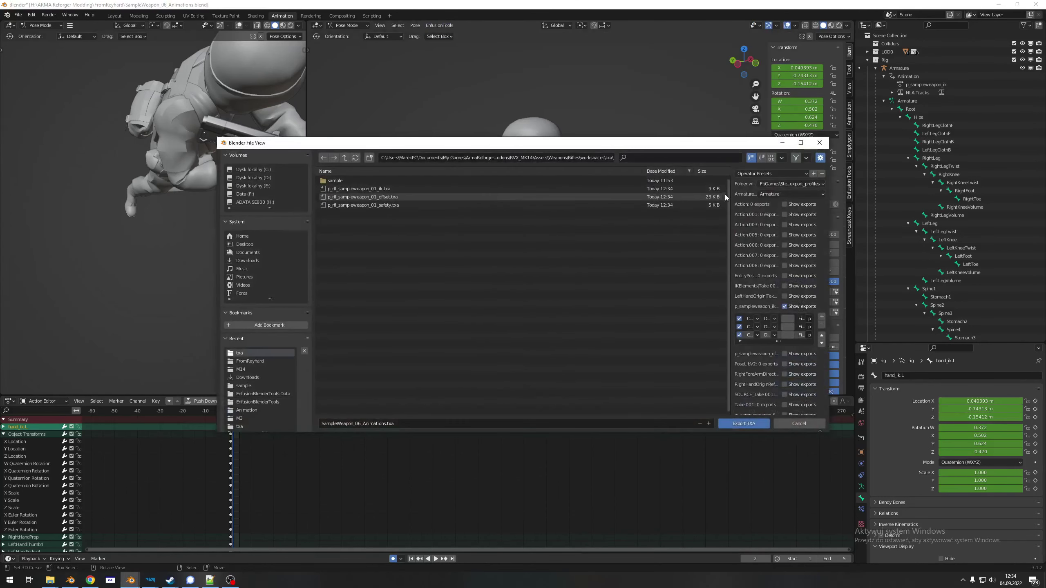
{"action": "left_click_drag", "start_coordinate": [732, 215], "coordinate": [421, 214]}
Select the EnfusionBlenderTools-Data/anims/export_profiles folder as the export profile source and export the TXA animations again.
{"action": "left_click", "coordinate": [683, 184]}
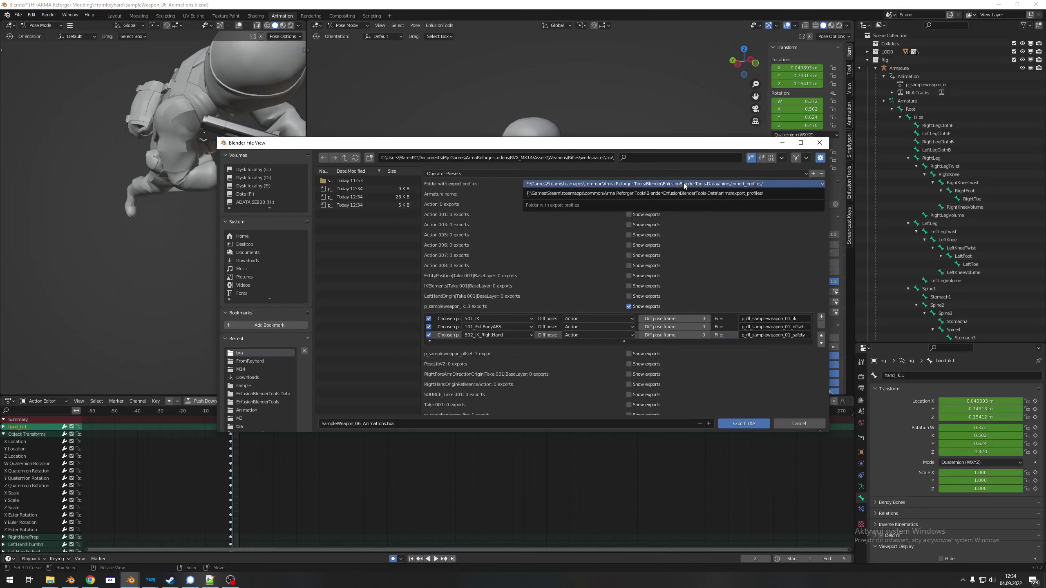
{"action": "left_click", "coordinate": [619, 191]}
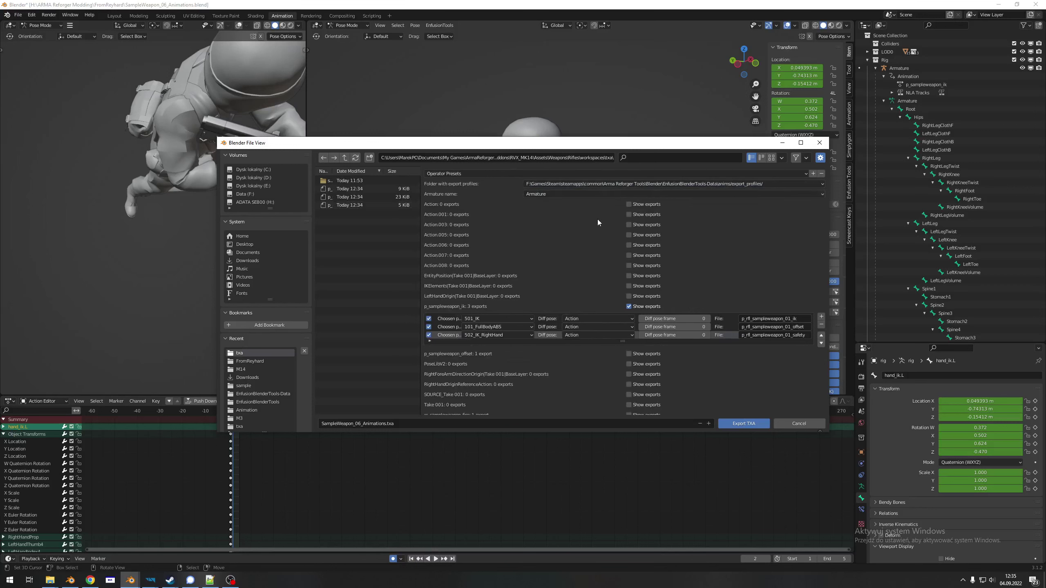
{"action": "left_click", "coordinate": [582, 184]}
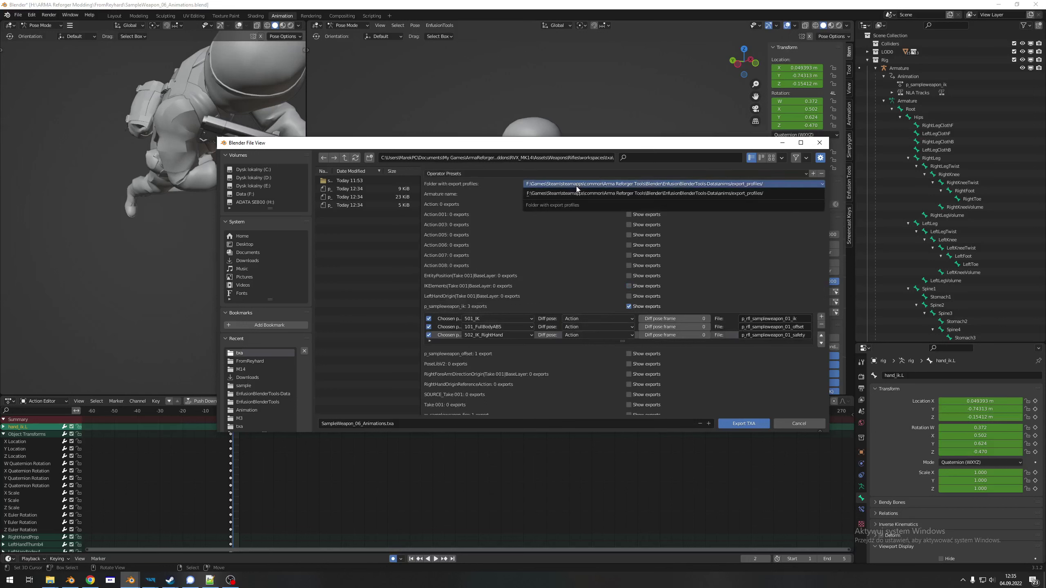
{"action": "left_click", "coordinate": [576, 186]}
{"action": "left_click", "coordinate": [554, 193]}
{"action": "left_click", "coordinate": [555, 194]}
{"action": "left_click", "coordinate": [560, 183]}
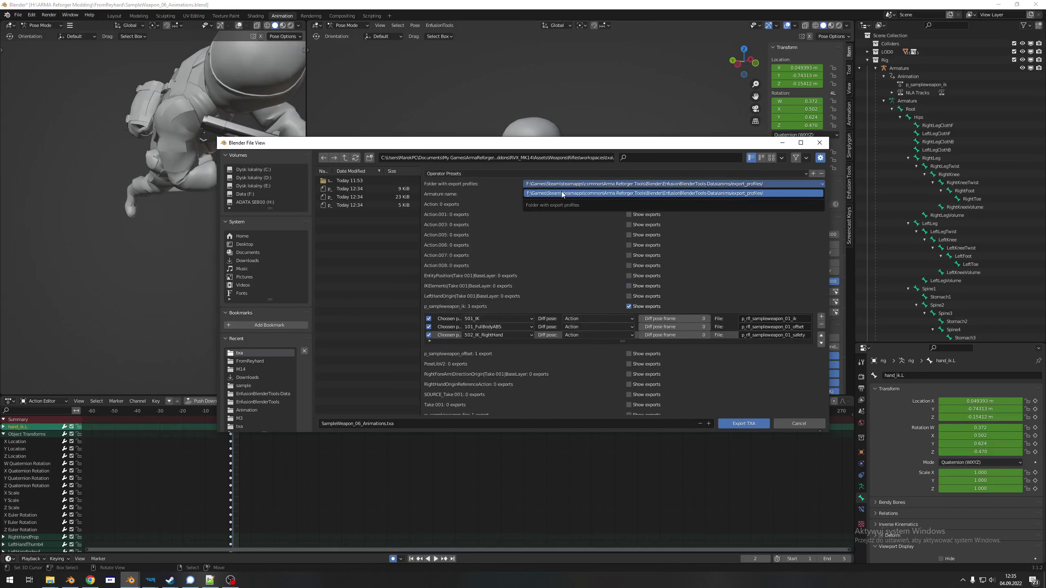
{"action": "left_click", "coordinate": [563, 193]}
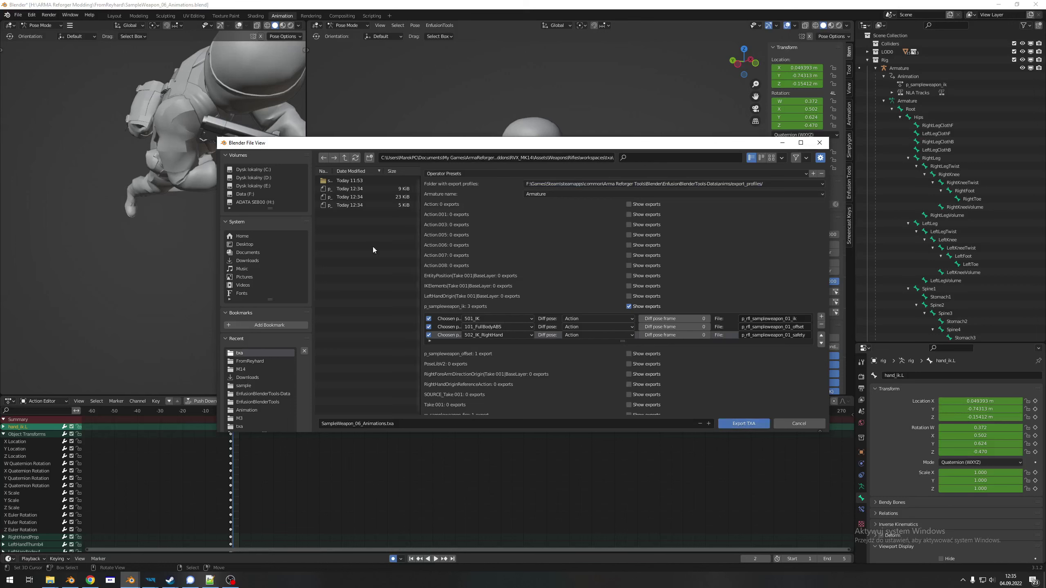
{"action": "left_click_drag", "start_coordinate": [418, 201], "coordinate": [568, 202]}
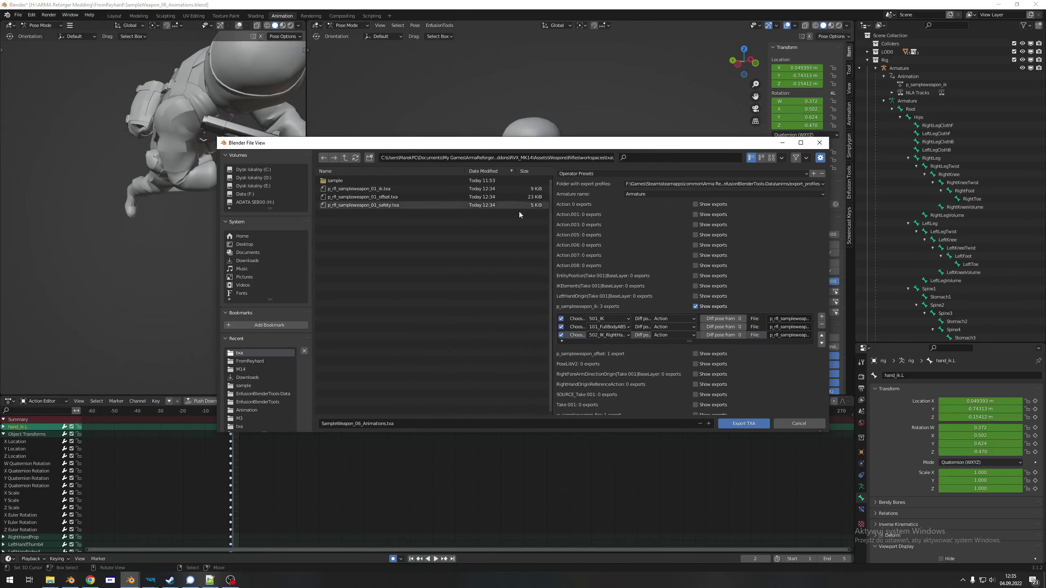
{"action": "left_click", "coordinate": [749, 425]}
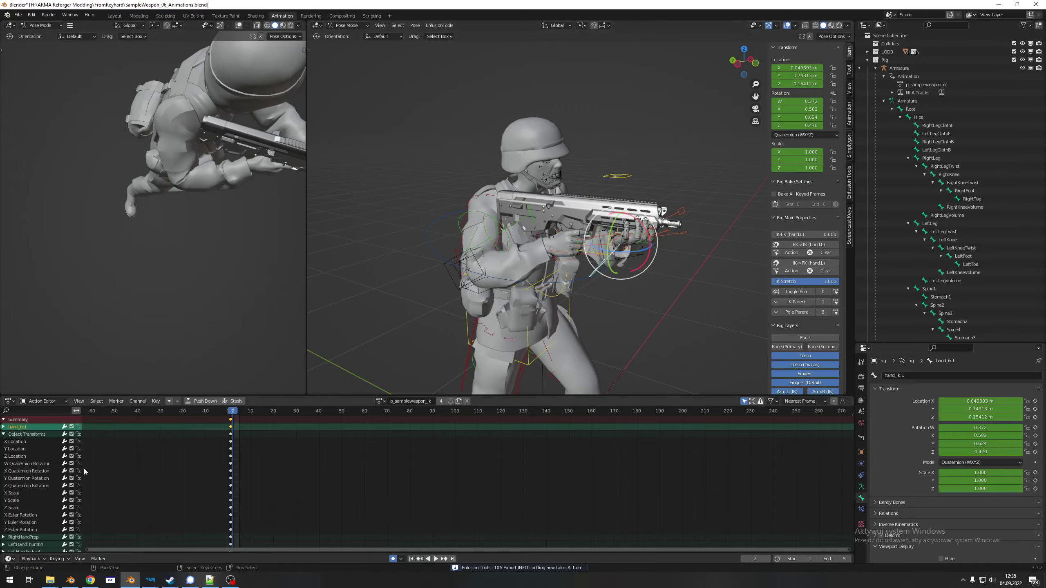
Switch to File Explorer and check the exported sample weapon TXA files in the workspaces/txa folder.
{"action": "left_click", "coordinate": [51, 580]}
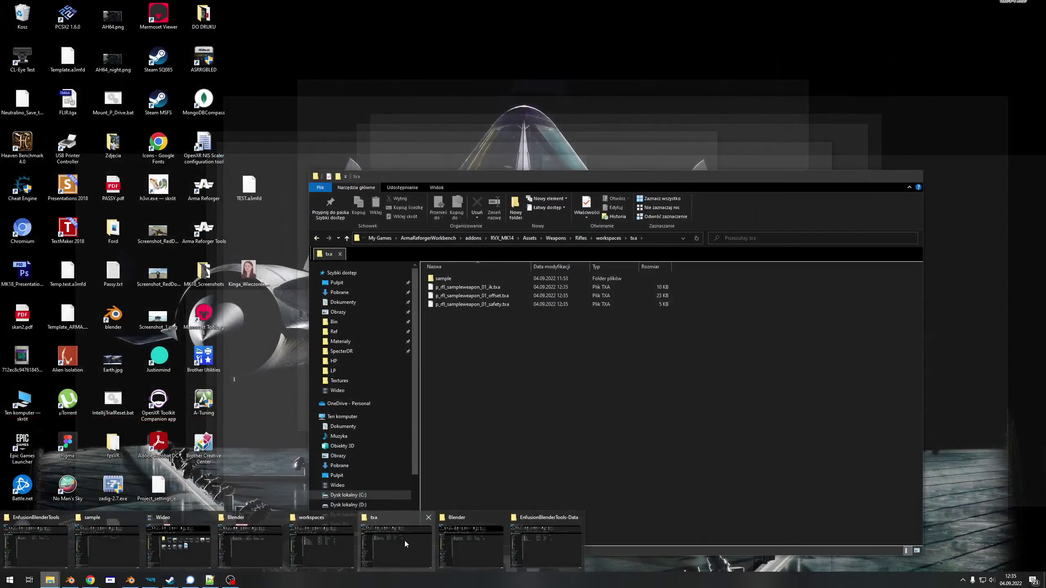
{"action": "left_click", "coordinate": [404, 541]}
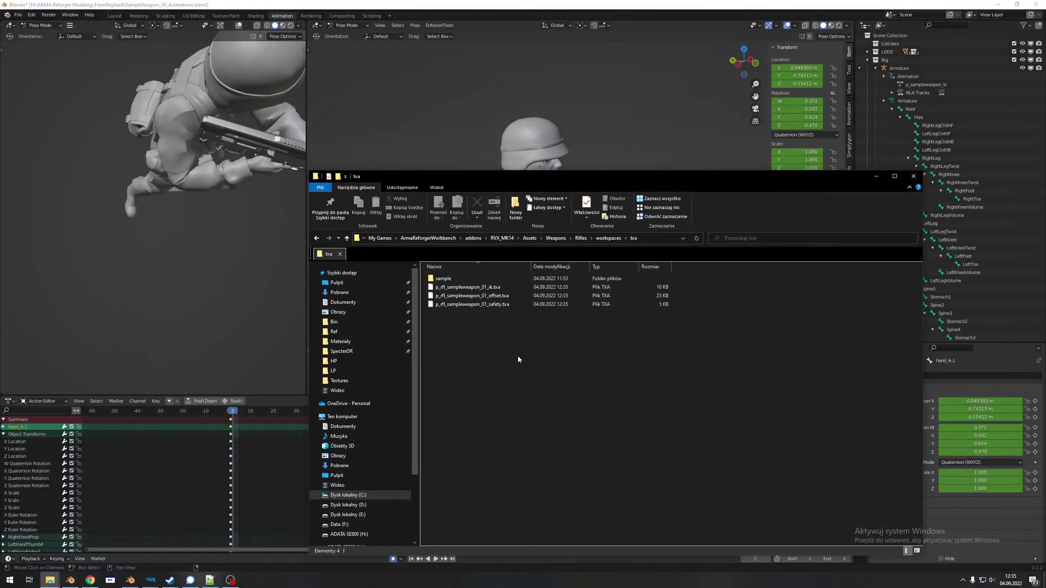
{"action": "left_click", "coordinate": [469, 304]}
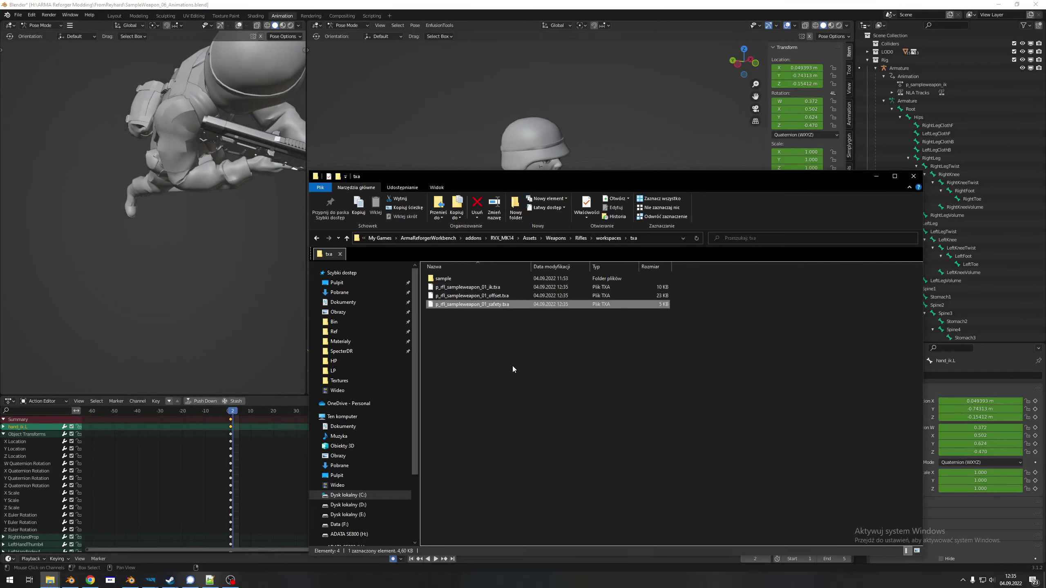
{"action": "left_click", "coordinate": [604, 239]}
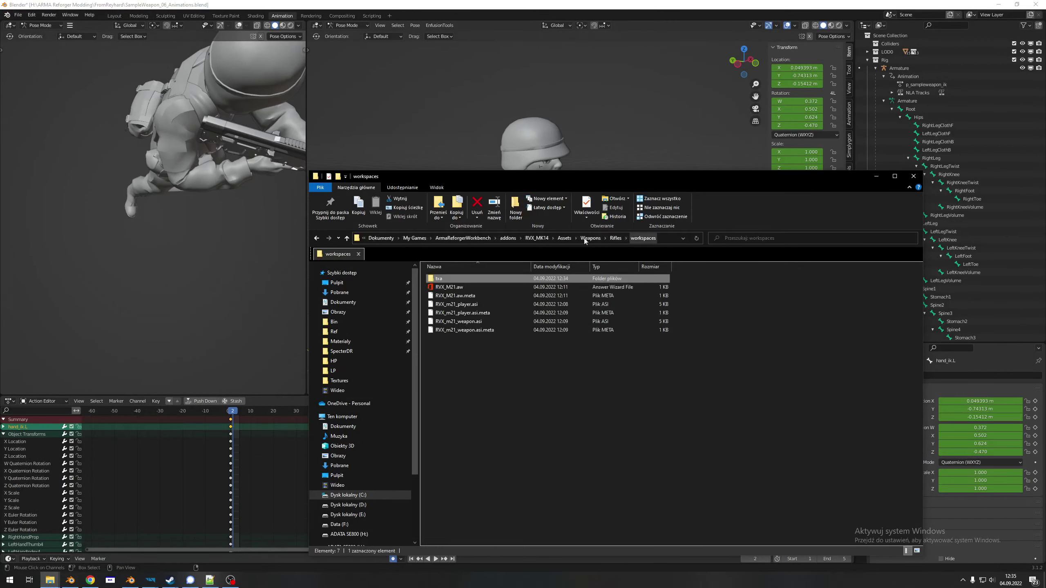
{"action": "double_click", "coordinate": [490, 279]}
{"action": "left_click_drag", "start_coordinate": [461, 178], "coordinate": [456, 136]}
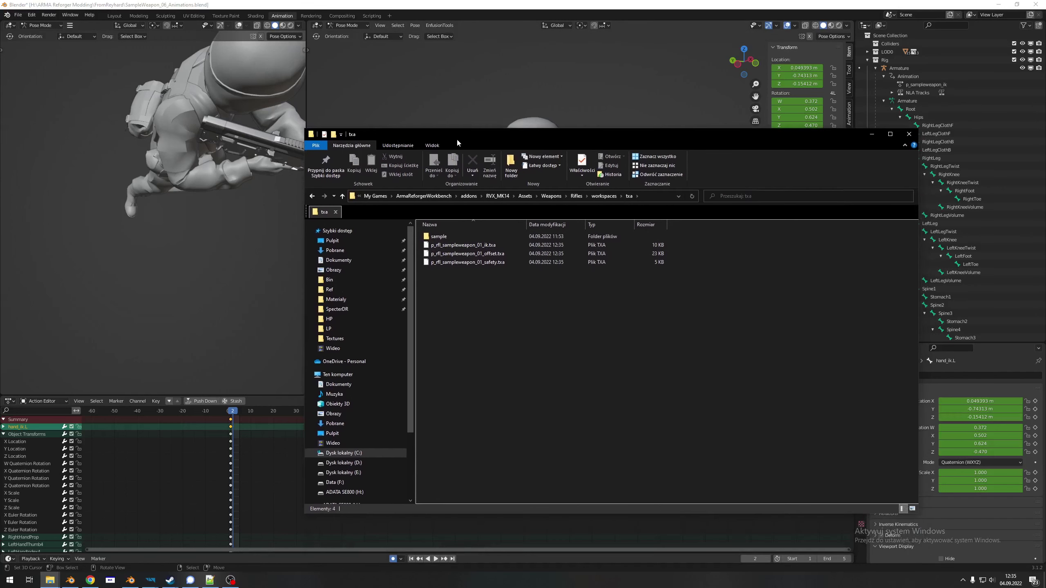
Switch to Enfusion Workbench and open the txa folder under RVXMK14's Assets/Weapons/Rifles/workspaces.
{"action": "left_click", "coordinate": [150, 580]}
{"action": "left_click", "coordinate": [61, 544]}
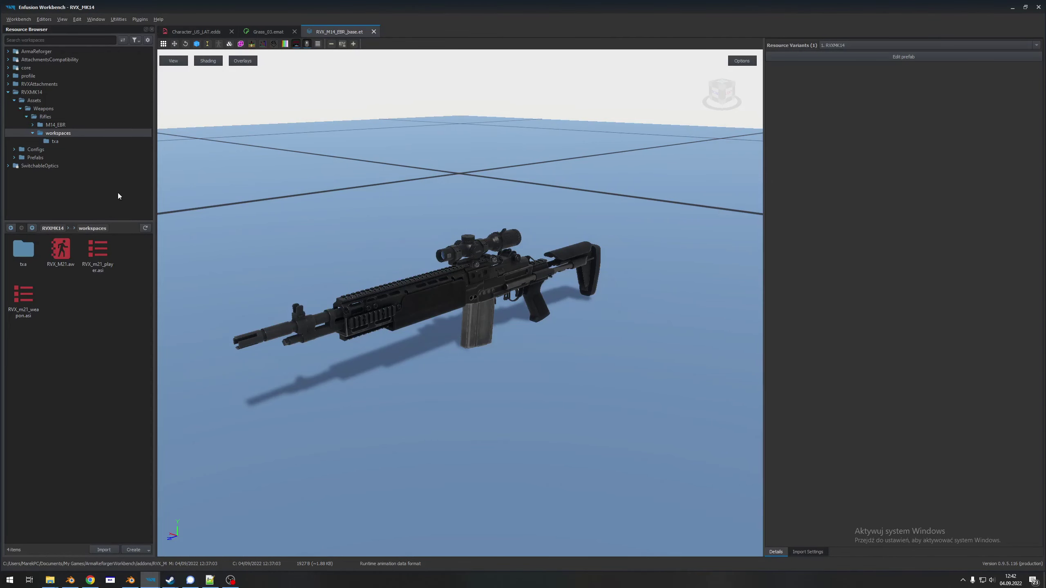
{"action": "double_click", "coordinate": [34, 258]}
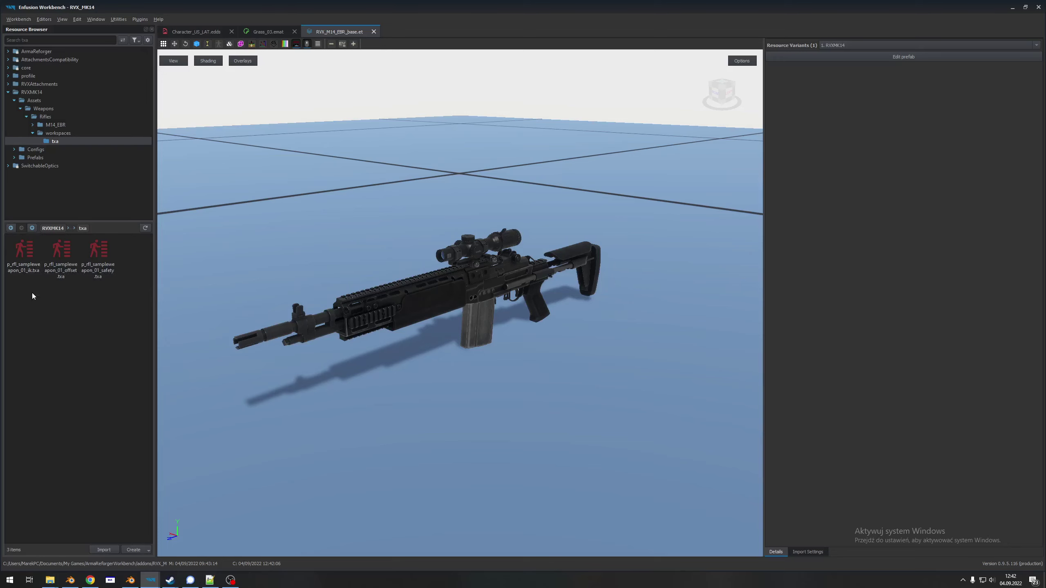
Register and import the ik, offset and safety TXA files together, and bring up their folder in File Explorer.
{"action": "left_click", "coordinate": [27, 274]}
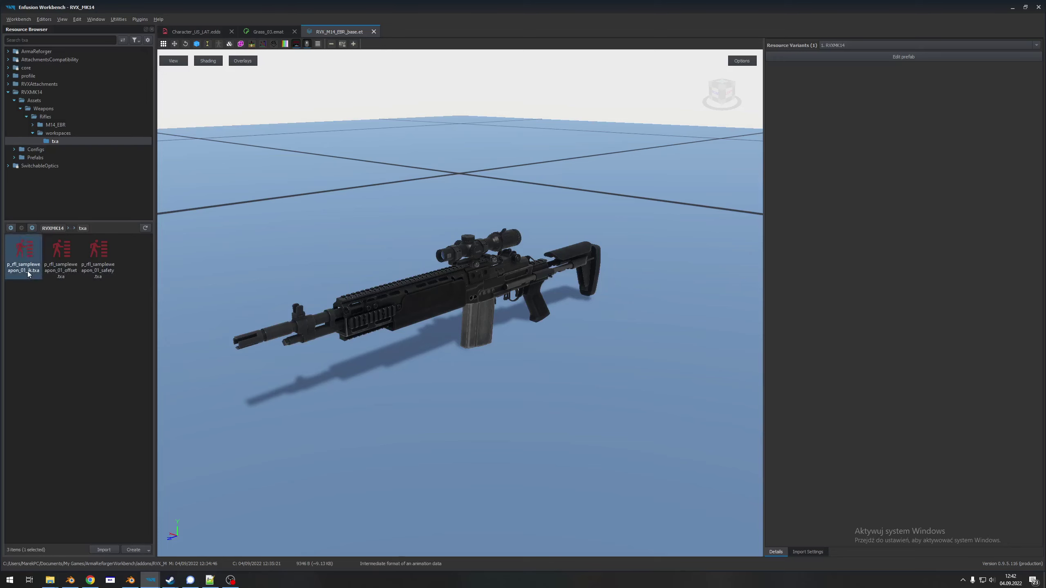
{"action": "left_click", "coordinate": [100, 267], "text": "shift"}
{"action": "right_click", "coordinate": [97, 260]}
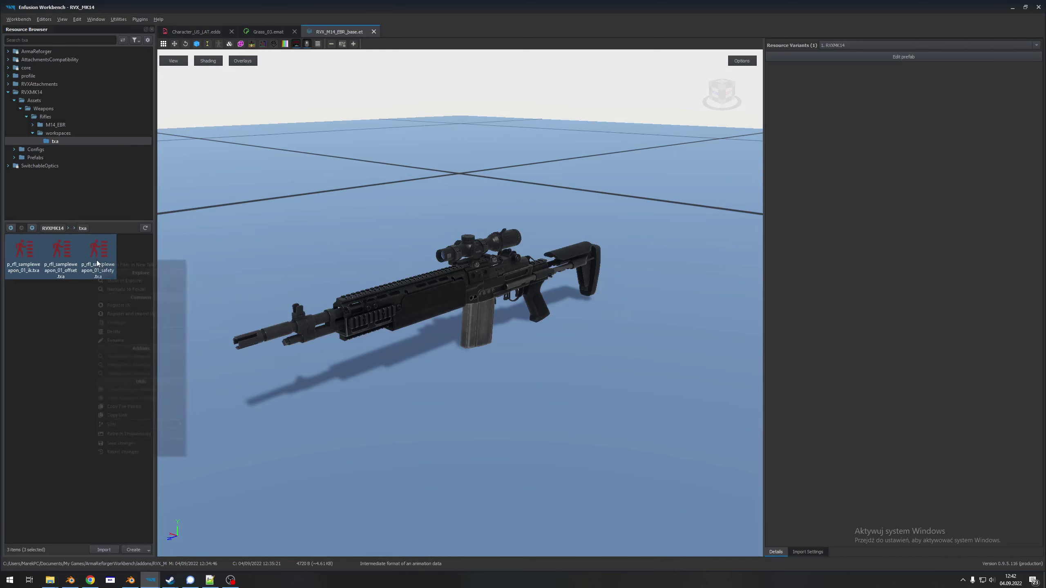
{"action": "left_click", "coordinate": [144, 311]}
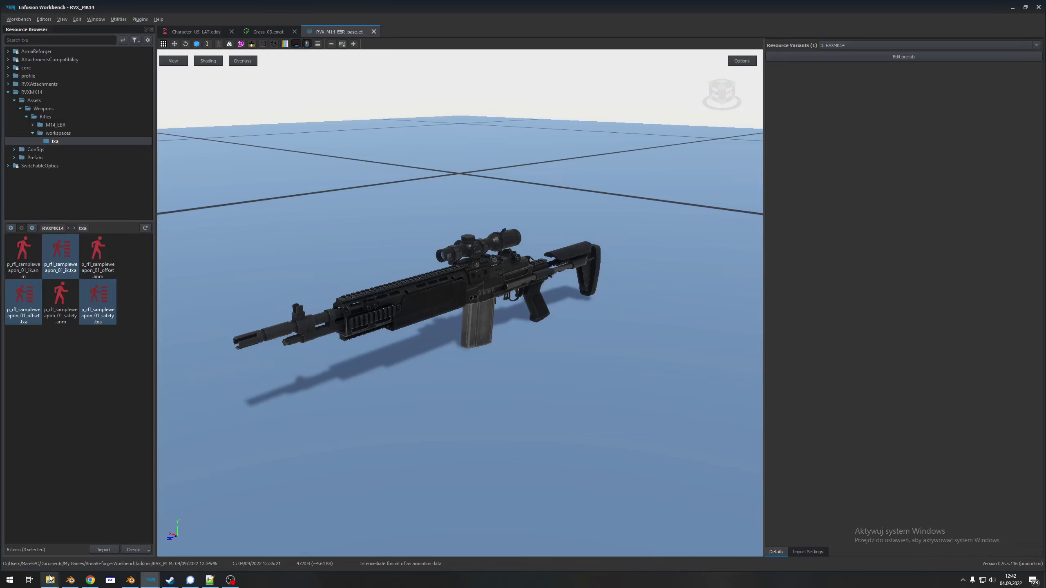
{"action": "left_click", "coordinate": [115, 557]}
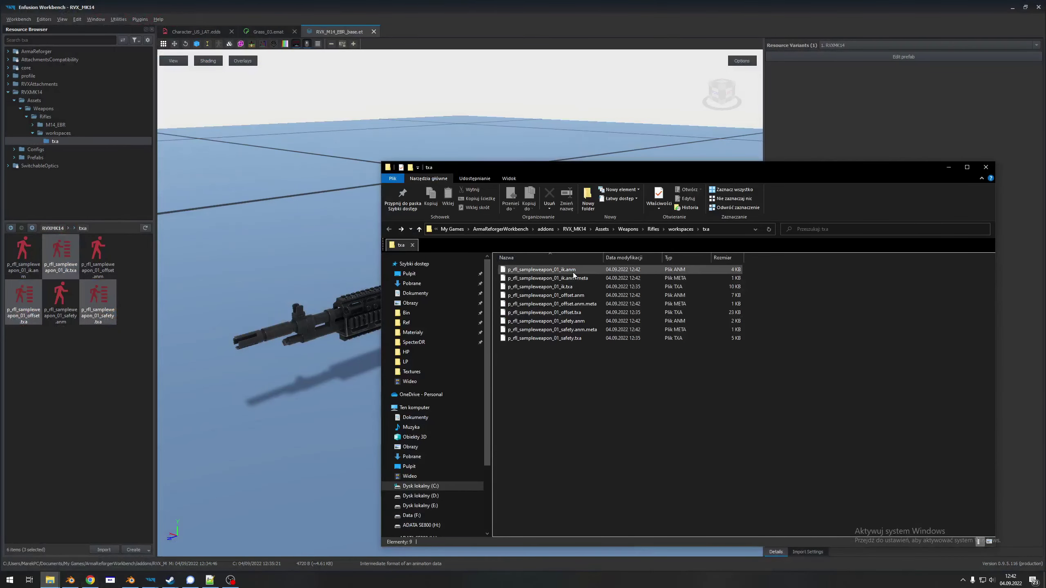
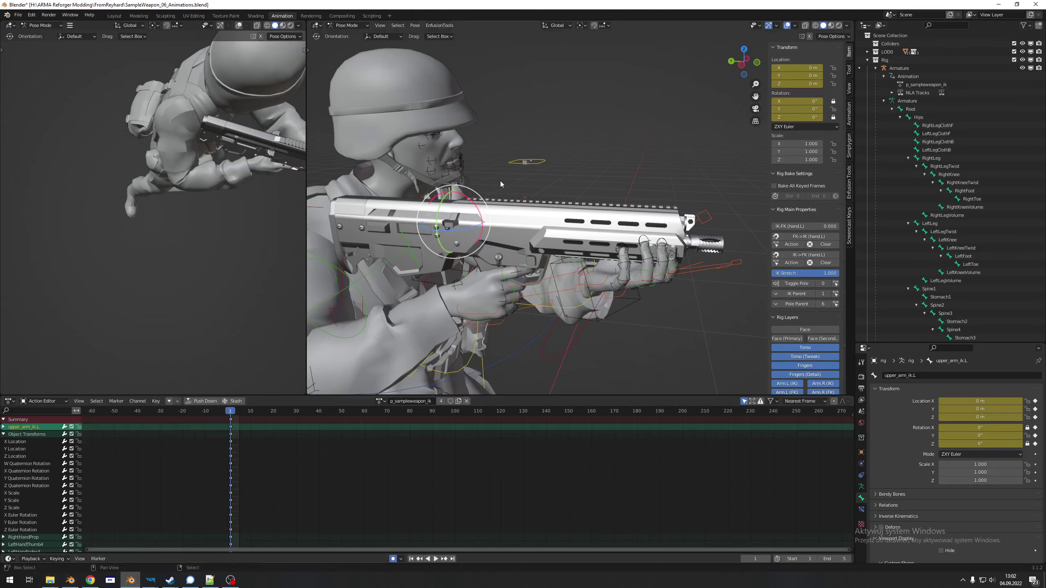
Paste the copied M14 rifle and its weapon_center empty into the soldier scene in Blender's Layout workspace.
{"action": "middle_click_drag", "start_coordinate": [498, 181], "coordinate": [395, 158]}
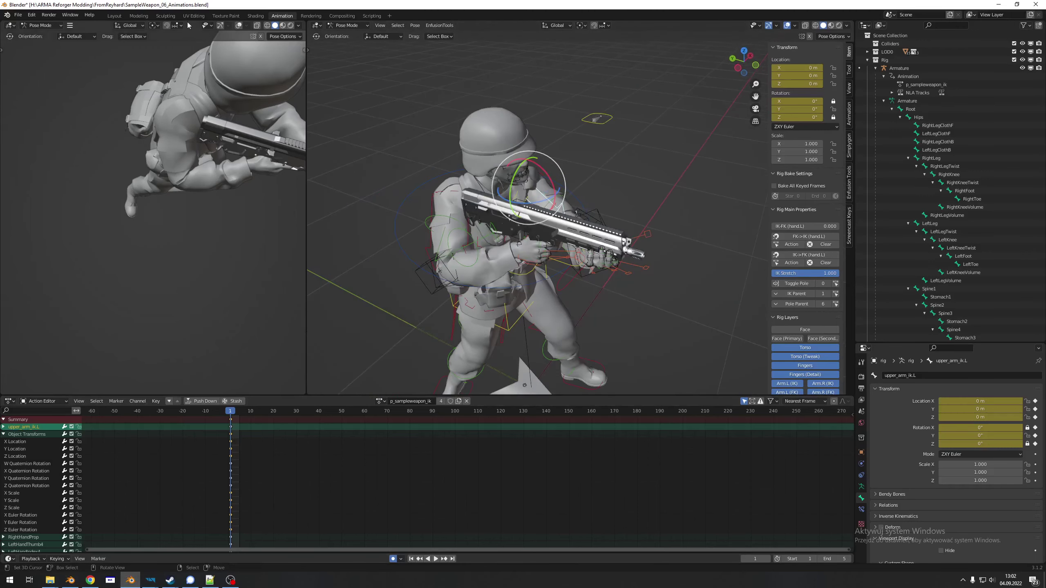
{"action": "left_click", "coordinate": [114, 15]}
{"action": "scroll", "coordinate": [451, 274], "scroll_direction": "up", "scroll_amount": 6}
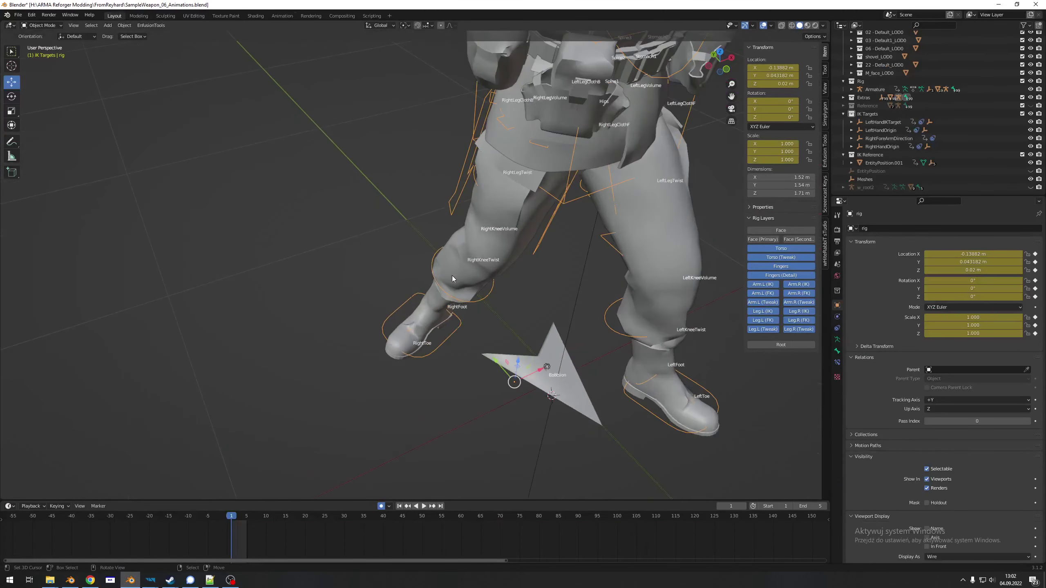
{"action": "key", "text": "ctrl+v"}
{"action": "middle_click_drag", "start_coordinate": [570, 336], "coordinate": [474, 231]}
{"action": "scroll", "coordinate": [474, 235], "scroll_direction": "up", "scroll_amount": 3}
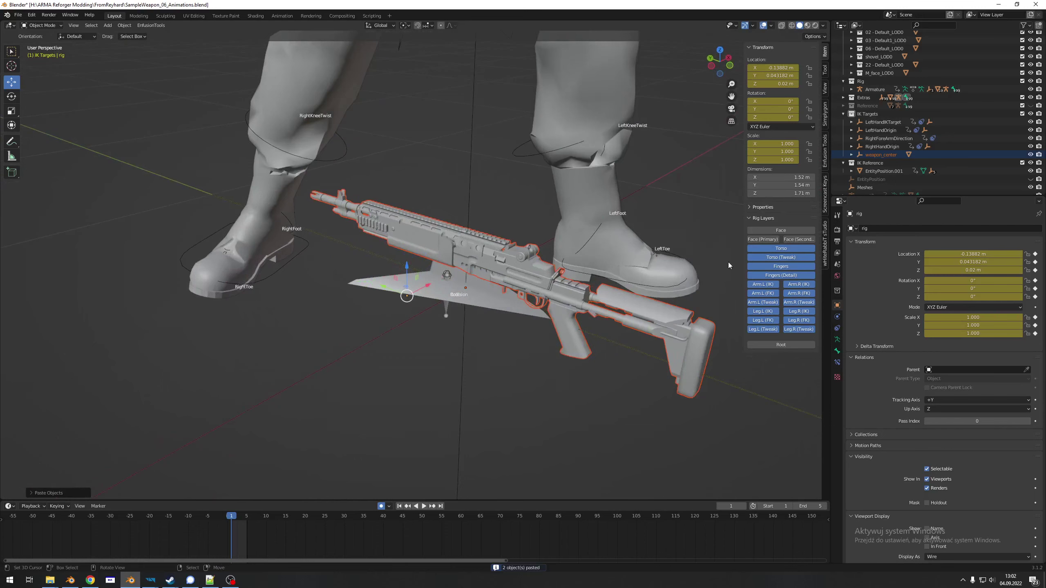
Set the parent of the weapon_center empty to child_RightHandProp.
{"action": "left_click", "coordinate": [884, 154]}
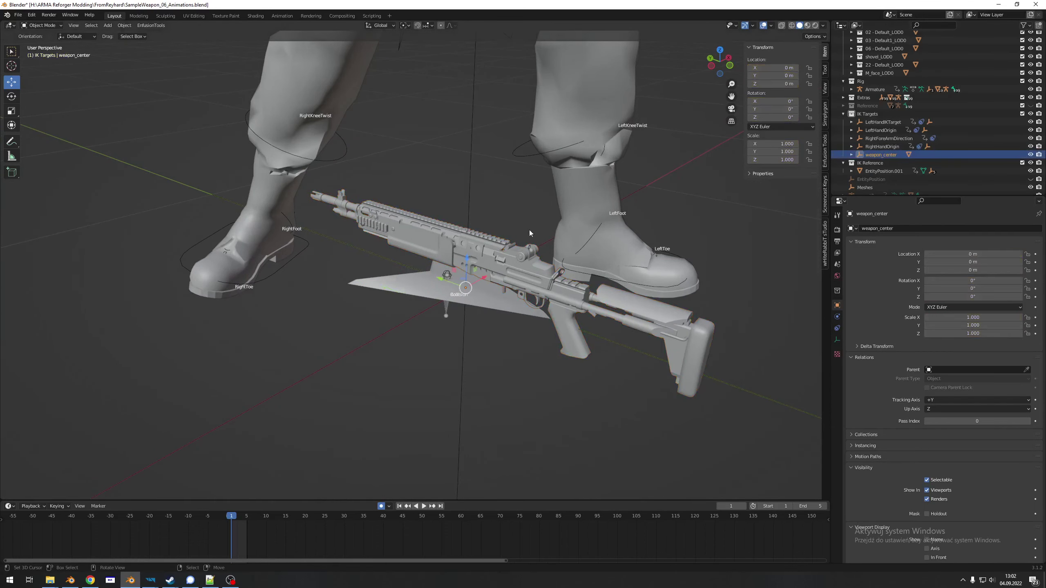
{"action": "middle_click_drag", "start_coordinate": [531, 258], "coordinate": [497, 195]}
{"action": "scroll", "coordinate": [442, 295], "scroll_direction": "up", "scroll_amount": 3}
{"action": "scroll", "coordinate": [443, 290], "scroll_direction": "down", "scroll_amount": 1}
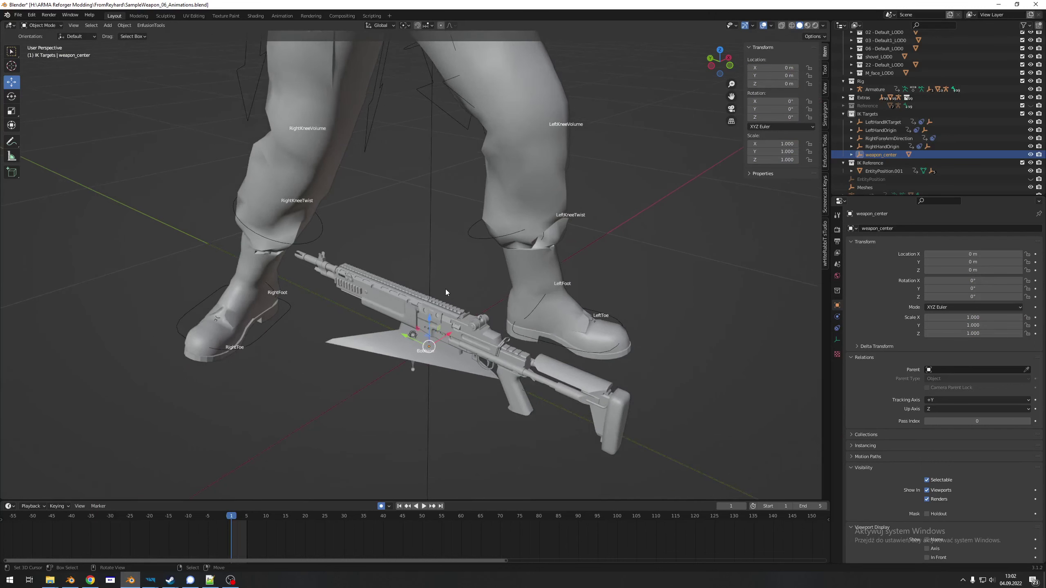
{"action": "mouse_move", "coordinate": [453, 272]}
{"action": "middle_mouse_down", "text": "shift"}
{"action": "mouse_move", "coordinate": [435, 309]}
{"action": "mouse_move", "coordinate": [461, 267]}
{"action": "middle_mouse_up", "text": "shift"}
{"action": "scroll", "coordinate": [471, 292], "scroll_direction": "up", "scroll_amount": 2}
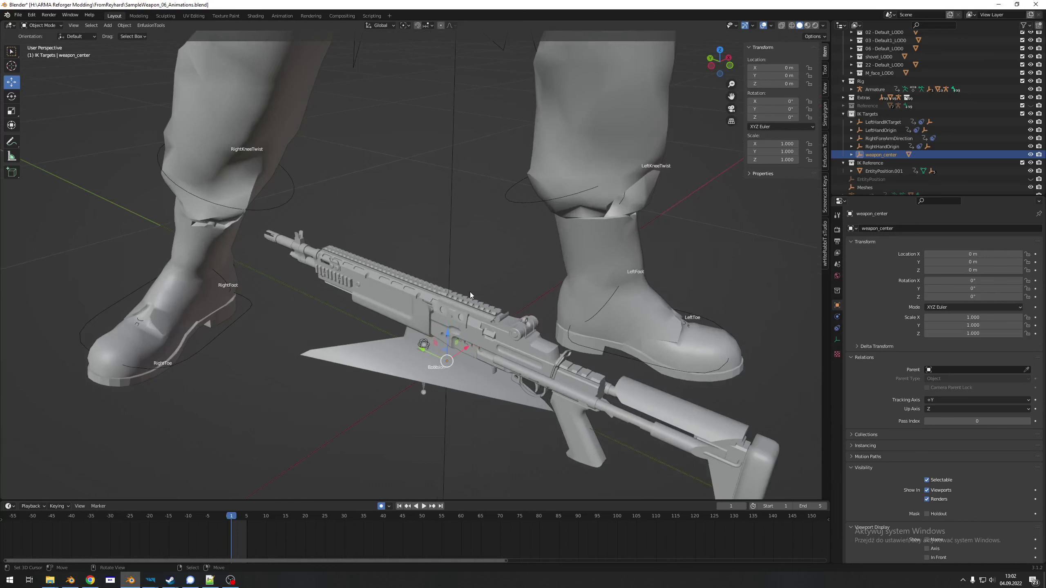
{"action": "scroll", "coordinate": [465, 282], "scroll_direction": "down", "scroll_amount": 3}
{"action": "scroll", "coordinate": [465, 281], "scroll_direction": "up", "scroll_amount": 2}
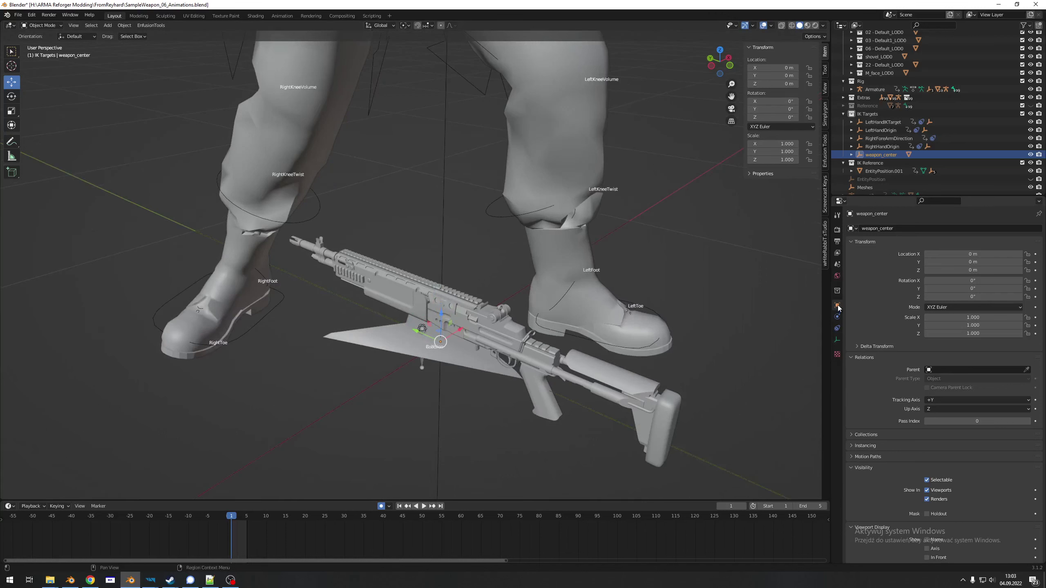
{"action": "left_click", "coordinate": [950, 371]}
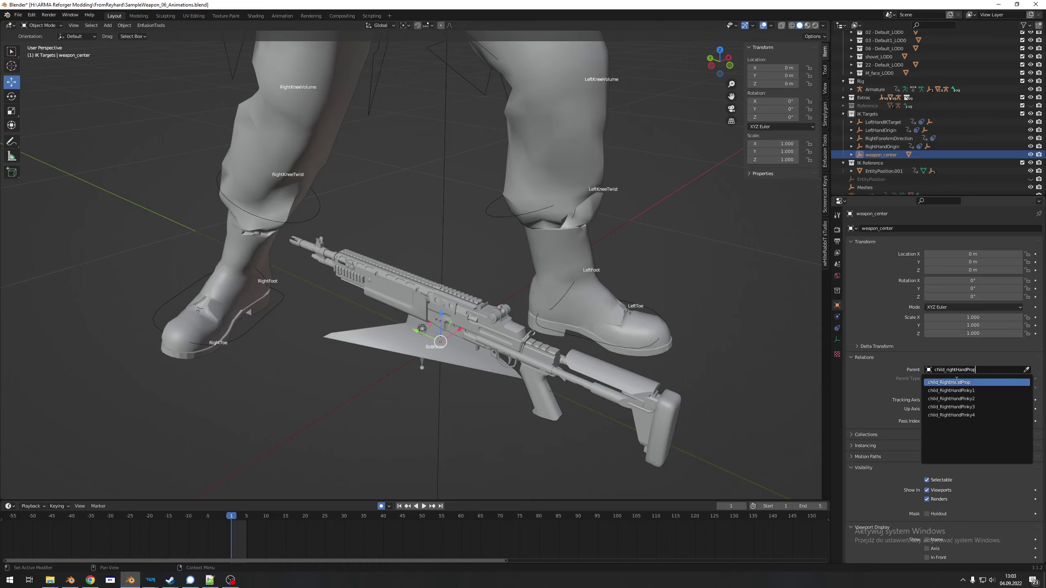
{"action": "left_click", "coordinate": [956, 382]}
Examine how the parented rifle sits in the soldier's hands, in both the Layout and Animation workspaces.
{"action": "scroll", "coordinate": [567, 289], "scroll_direction": "down", "scroll_amount": 5}
{"action": "middle_click_drag", "start_coordinate": [509, 226], "coordinate": [486, 353]}
{"action": "scroll", "coordinate": [494, 329], "scroll_direction": "up", "scroll_amount": 8}
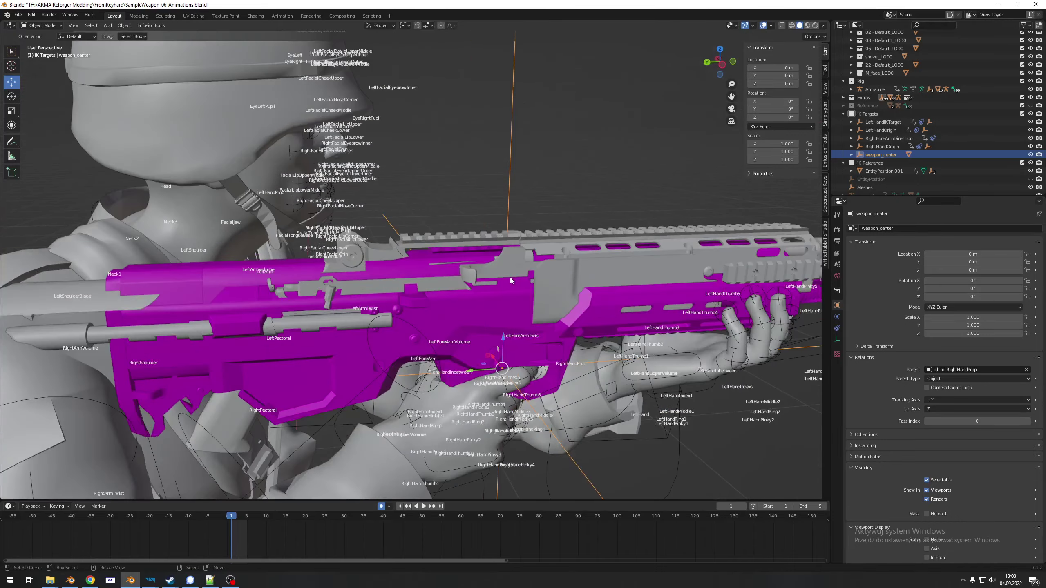
{"action": "middle_click_drag", "start_coordinate": [510, 277], "coordinate": [471, 258]}
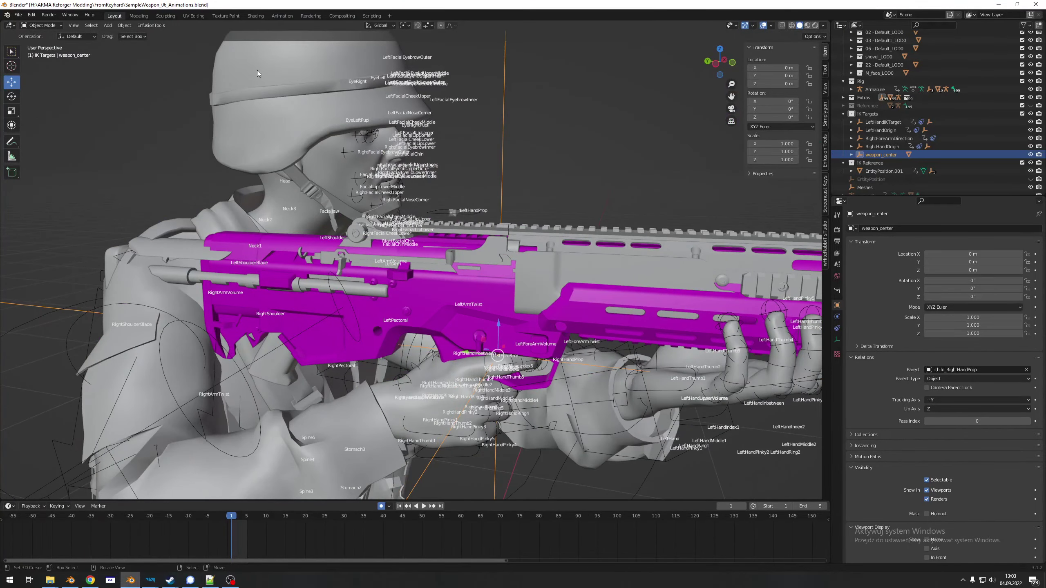
{"action": "left_click", "coordinate": [282, 15]}
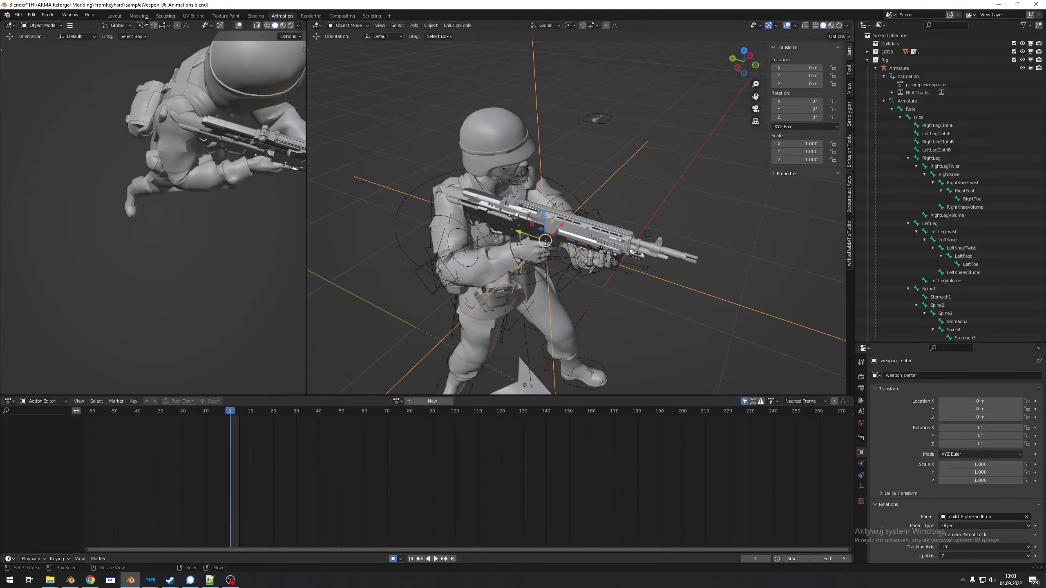
{"action": "left_click", "coordinate": [114, 17]}
{"action": "scroll", "coordinate": [454, 300], "scroll_direction": "up", "scroll_amount": 5}
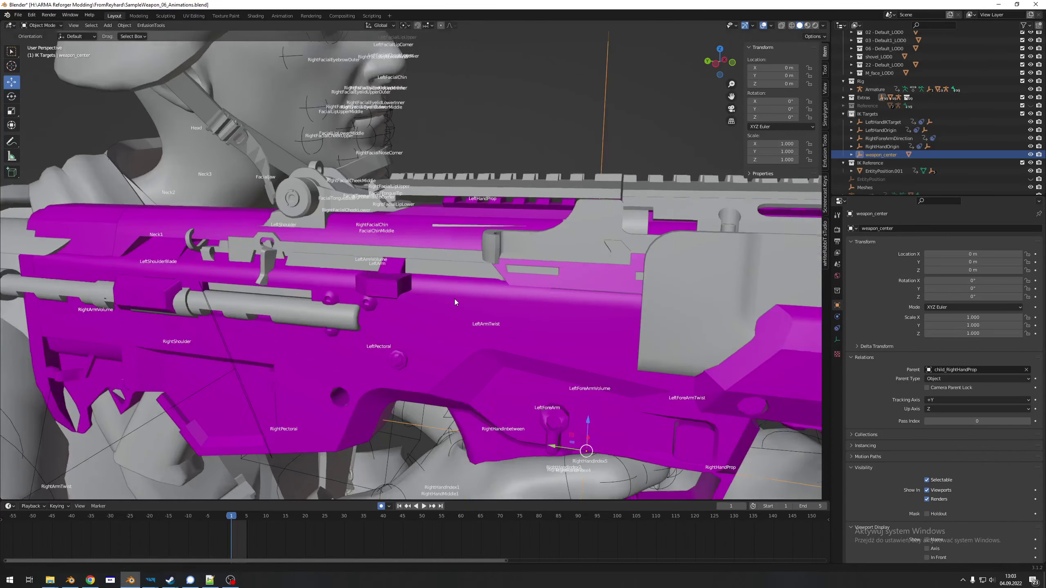
{"action": "scroll", "coordinate": [428, 275], "scroll_direction": "down", "scroll_amount": 7}
{"action": "middle_click_drag", "start_coordinate": [428, 275], "coordinate": [472, 279]}
Delete the sample weapon's body_01_LOD0 mesh and the neighbouring magenta parts overlapping the M14.
{"action": "scroll", "coordinate": [494, 281], "scroll_direction": "up", "scroll_amount": 9}
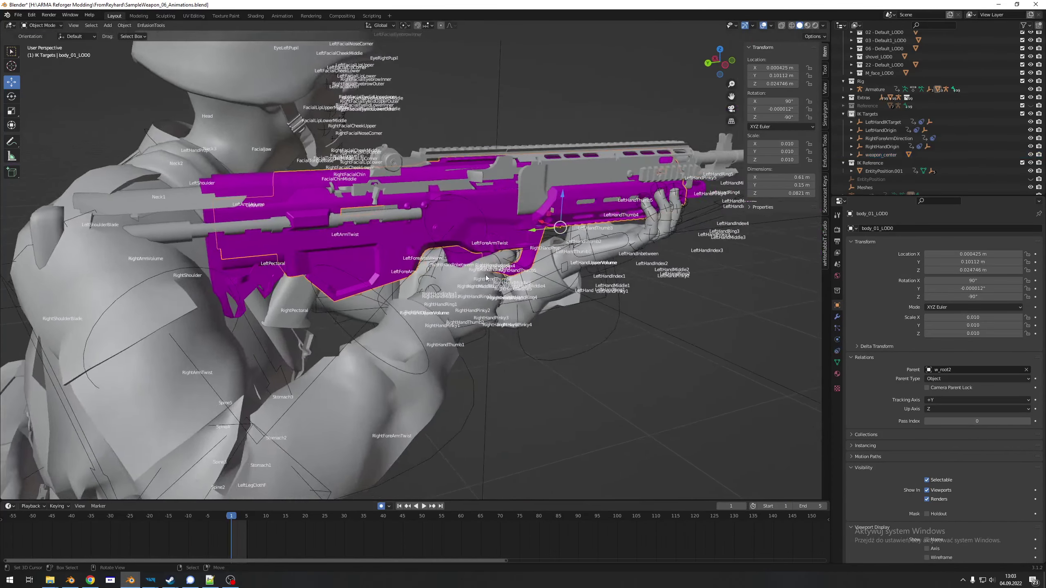
{"action": "key", "text": "x"}
{"action": "left_click", "coordinate": [511, 282]}
{"action": "key", "text": "x"}
{"action": "left_click", "coordinate": [531, 249]}
{"action": "left_click", "coordinate": [547, 194]}
{"action": "key", "text": "x"}
{"action": "left_click", "coordinate": [548, 184]}
{"action": "left_click", "coordinate": [636, 194]}
{"action": "key", "text": "x"}
{"action": "left_click", "coordinate": [636, 194]}
Delete the sample weapon's trigger_LOD0 and the small magenta part above it.
{"action": "left_click", "coordinate": [621, 221]}
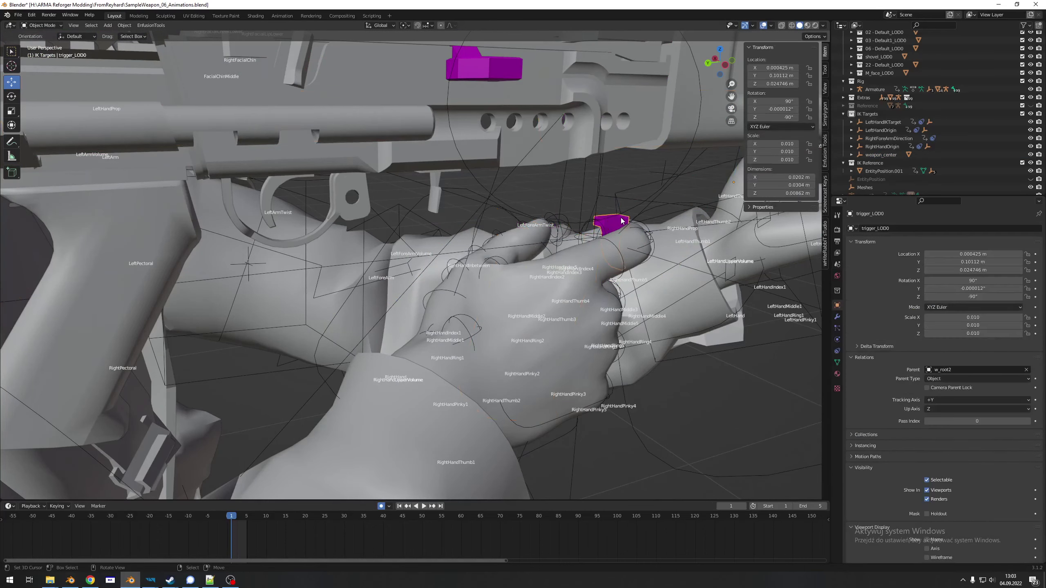
{"action": "key", "text": "x"}
{"action": "left_click", "coordinate": [621, 218]}
{"action": "right_click", "coordinate": [502, 63]}
{"action": "key", "text": "x"}
{"action": "left_click", "coordinate": [502, 64]}
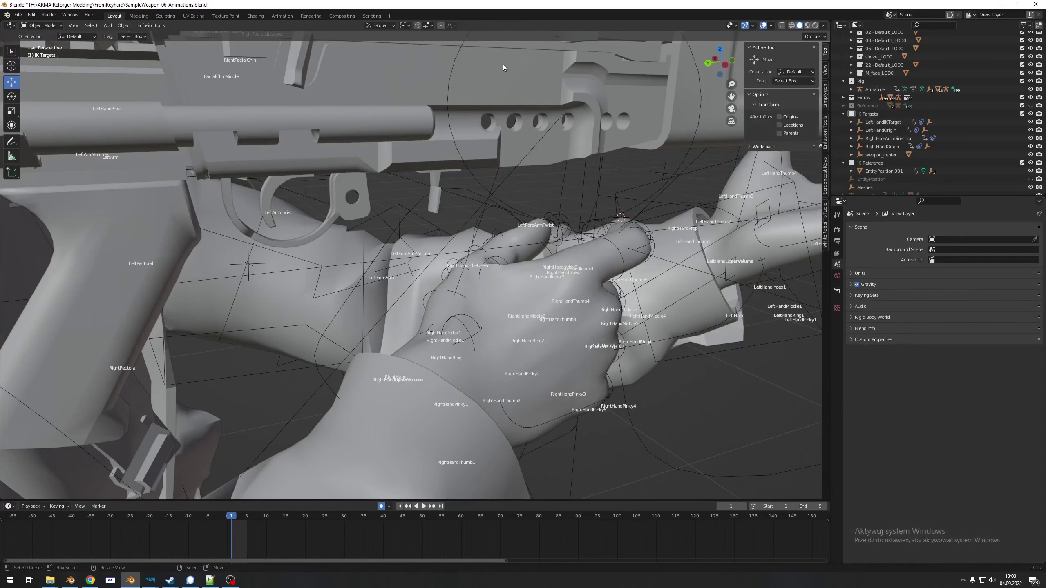
Delete the leftover sample weapon part near the soldier's left hand.
{"action": "middle_click_drag", "start_coordinate": [503, 64], "coordinate": [476, 195], "text": "shift"}
{"action": "scroll", "coordinate": [476, 195], "scroll_direction": "down", "scroll_amount": 6}
{"action": "left_click", "coordinate": [630, 284]}
{"action": "key", "text": "x"}
{"action": "left_click", "coordinate": [629, 283]}
{"action": "mouse_move", "coordinate": [629, 283]}
{"action": "middle_mouse_down"}
{"action": "mouse_move", "coordinate": [485, 268]}
{"action": "mouse_move", "coordinate": [467, 307]}
{"action": "mouse_move", "coordinate": [619, 280]}
{"action": "middle_mouse_up"}
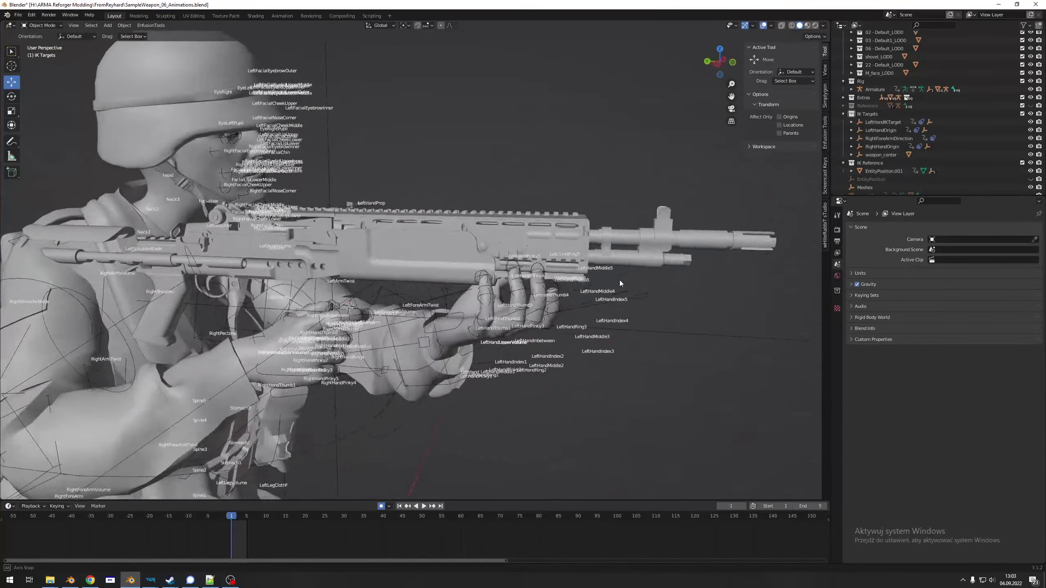
Return to the Animation workspace, select the soldier's rig and switch it to Pose Mode.
{"action": "scroll", "coordinate": [513, 264], "scroll_direction": "down", "scroll_amount": 4}
{"action": "middle_click_drag", "start_coordinate": [514, 265], "coordinate": [597, 249], "text": "shift"}
{"action": "scroll", "coordinate": [512, 241], "scroll_direction": "up", "scroll_amount": 4}
{"action": "middle_click_drag", "start_coordinate": [511, 240], "coordinate": [463, 251]}
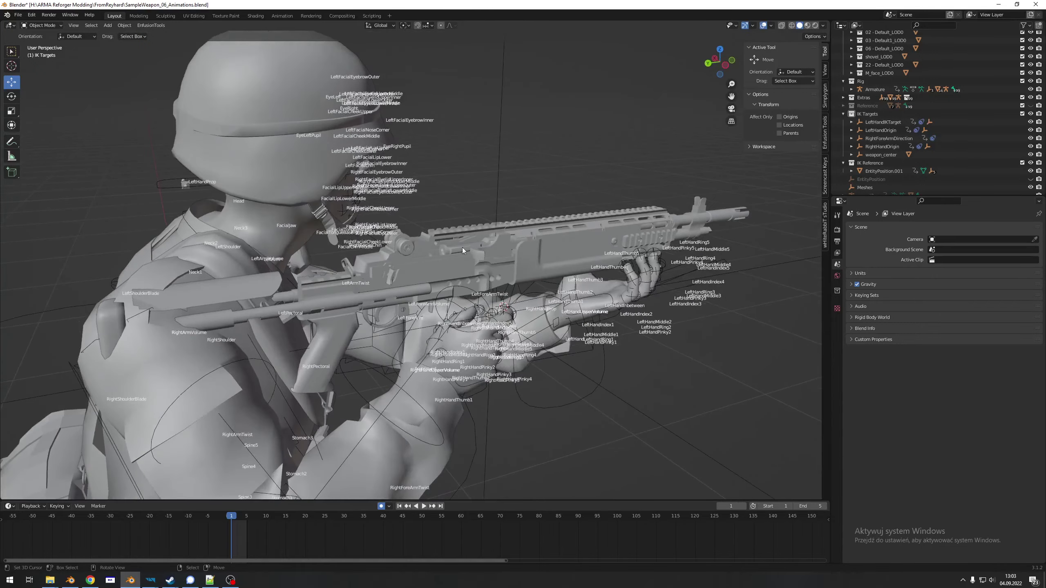
{"action": "left_click", "coordinate": [282, 15]}
{"action": "middle_click_drag", "start_coordinate": [433, 174], "coordinate": [517, 168]}
{"action": "scroll", "coordinate": [567, 227], "scroll_direction": "up", "scroll_amount": 5}
{"action": "middle_click_drag", "start_coordinate": [567, 224], "coordinate": [600, 199]}
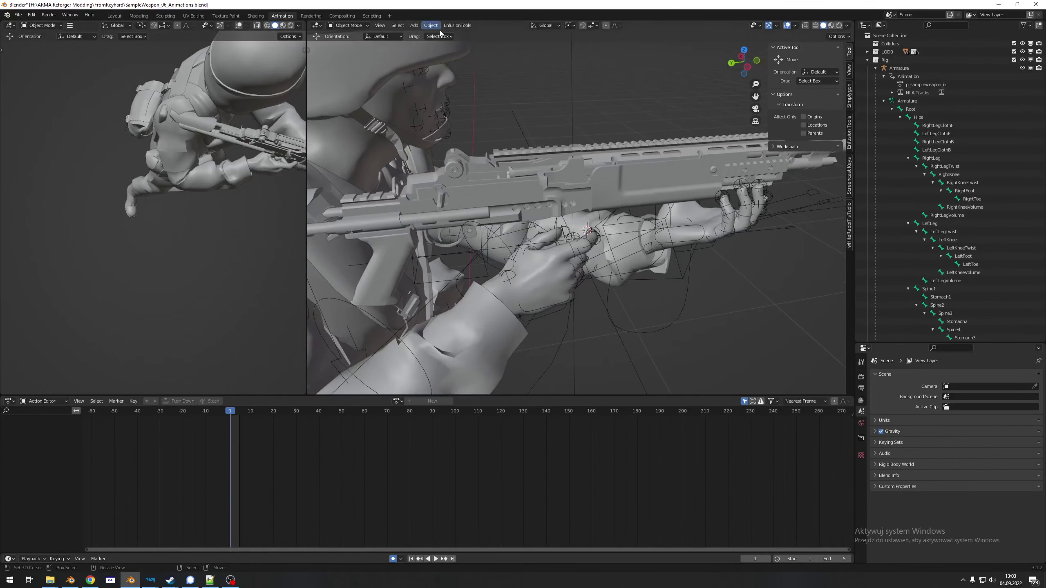
{"action": "middle_click_drag", "start_coordinate": [634, 293], "coordinate": [641, 272], "text": "shift"}
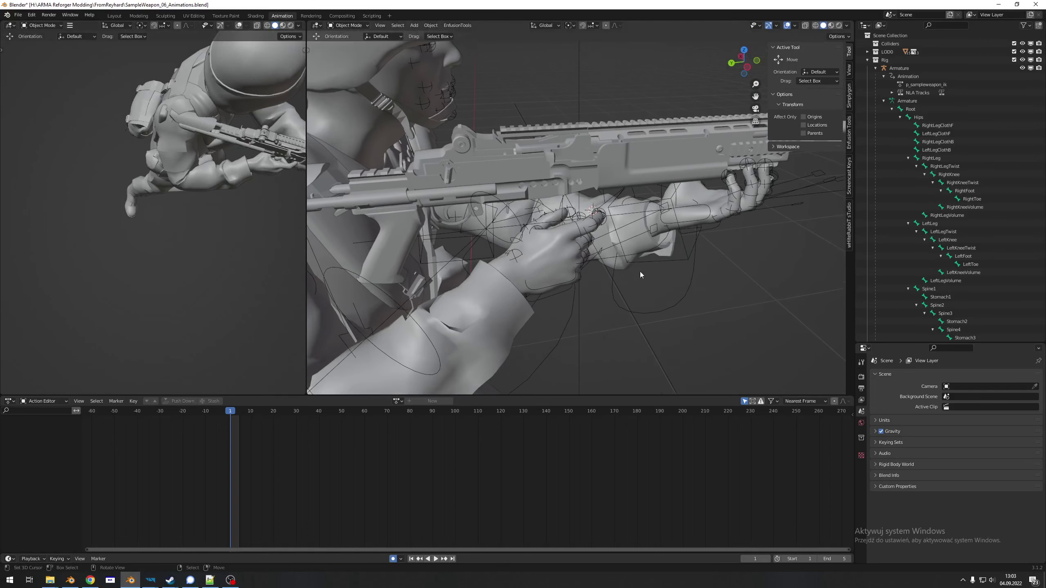
{"action": "left_click", "coordinate": [615, 275]}
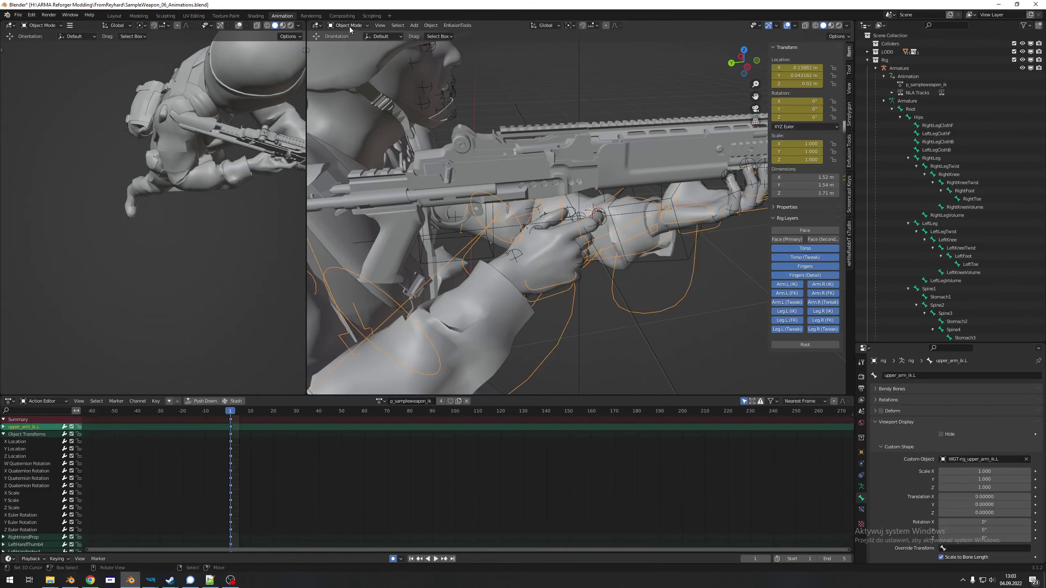
{"action": "left_click", "coordinate": [354, 52]}
Move the rifle's prop.R bone about 0.2 m forward along the global Y axis.
{"action": "mouse_move", "coordinate": [558, 204]}
{"action": "middle_mouse_down"}
{"action": "mouse_move", "coordinate": [474, 176]}
{"action": "mouse_move", "coordinate": [342, 186]}
{"action": "mouse_move", "coordinate": [540, 185]}
{"action": "mouse_move", "coordinate": [562, 207]}
{"action": "mouse_move", "coordinate": [601, 221]}
{"action": "mouse_move", "coordinate": [559, 193]}
{"action": "mouse_move", "coordinate": [522, 189]}
{"action": "mouse_move", "coordinate": [577, 200]}
{"action": "middle_mouse_up"}
{"action": "scroll", "coordinate": [342, 186], "scroll_direction": "up", "scroll_amount": 5}
{"action": "left_click", "coordinate": [518, 198]}
{"action": "scroll", "coordinate": [507, 202], "scroll_direction": "down", "scroll_amount": 3}
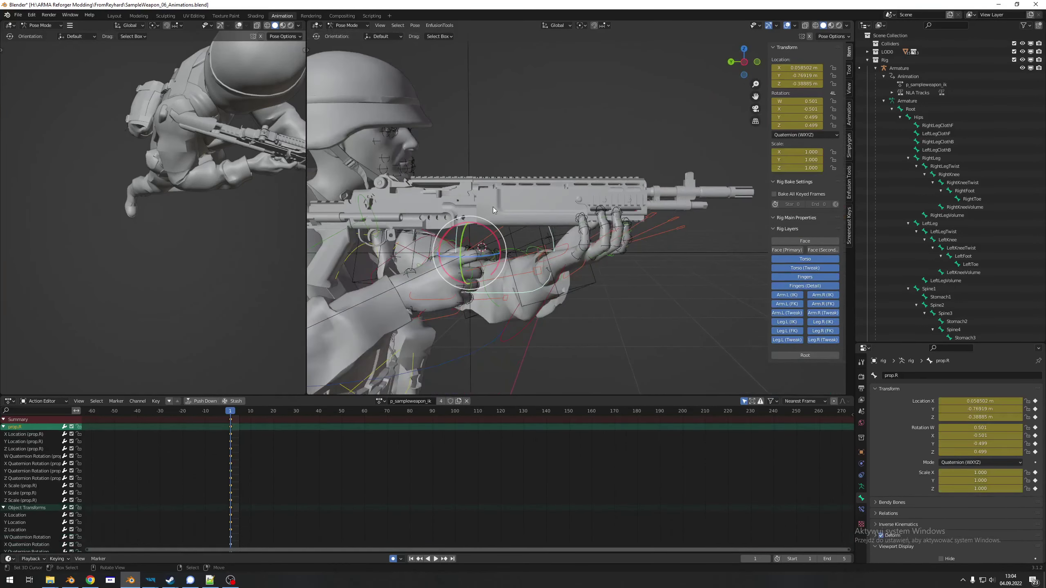
{"action": "middle_click_drag", "start_coordinate": [495, 186], "coordinate": [642, 242]}
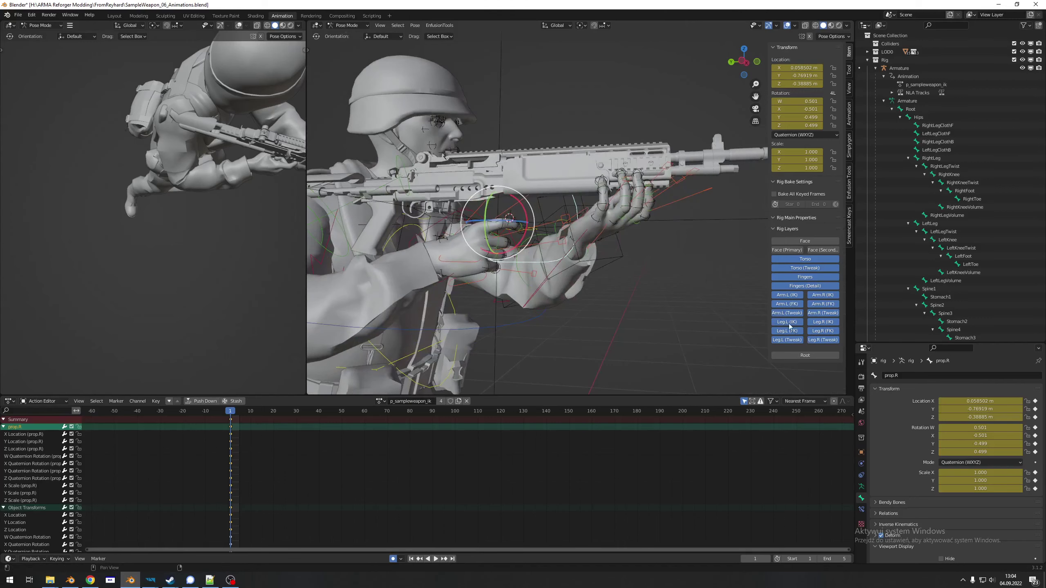
{"action": "scroll", "coordinate": [582, 202], "scroll_direction": "up", "scroll_amount": 5}
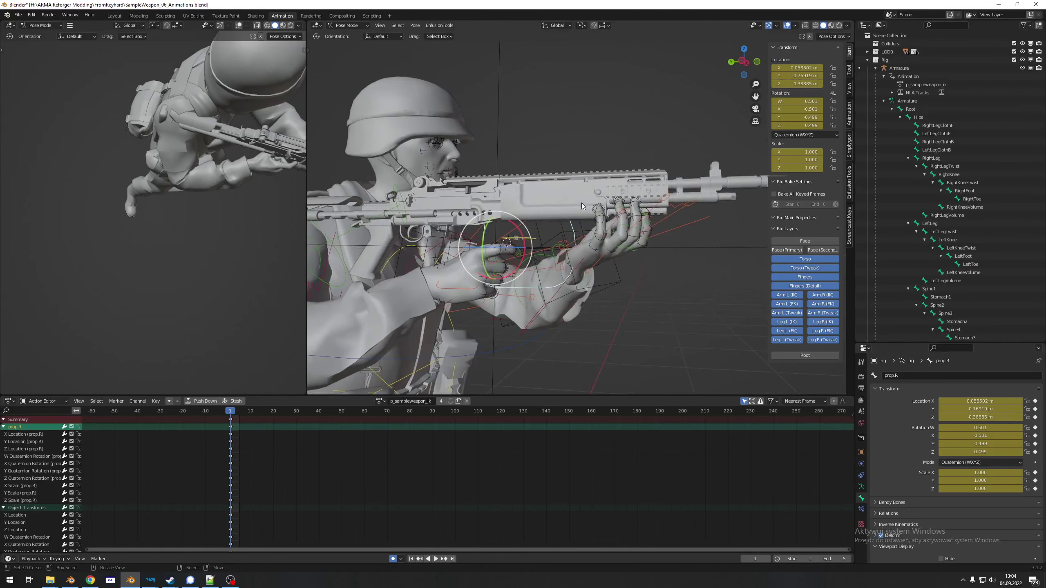
{"action": "key", "text": "g"}
{"action": "left_click", "coordinate": [550, 182]}
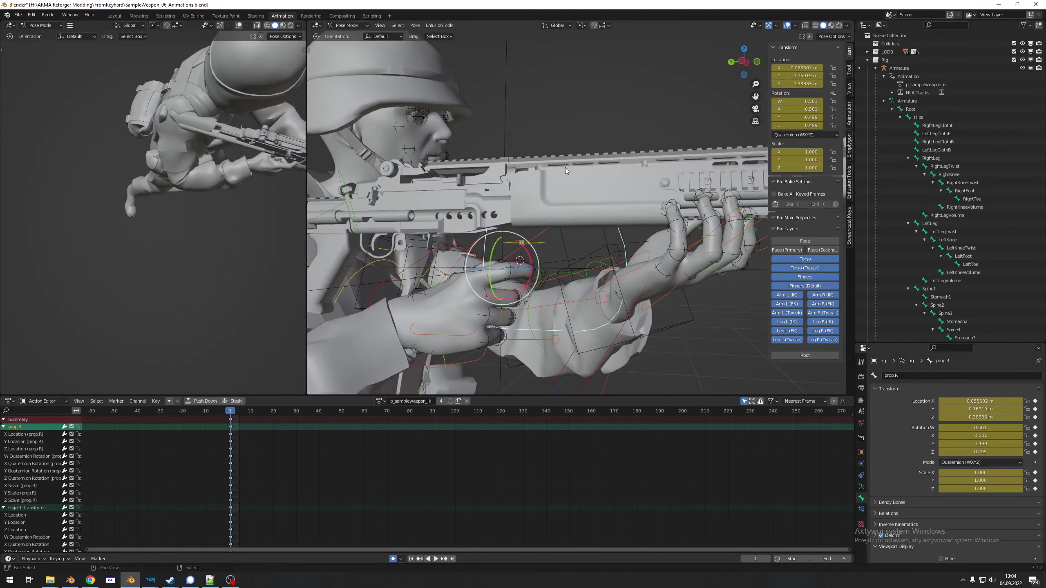
{"action": "scroll", "coordinate": [574, 174], "scroll_direction": "down", "scroll_amount": 4}
{"action": "middle_click_drag", "start_coordinate": [574, 174], "coordinate": [536, 156]}
{"action": "scroll", "coordinate": [552, 162], "scroll_direction": "up", "scroll_amount": 2}
{"action": "key", "text": "g"}
{"action": "key", "text": "y"}
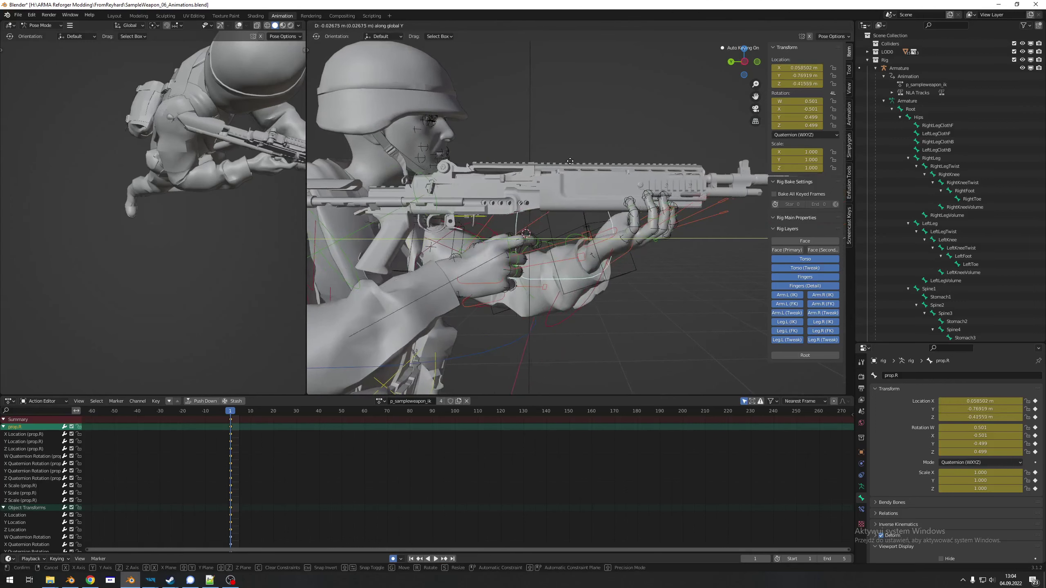
{"action": "left_click", "coordinate": [671, 172]}
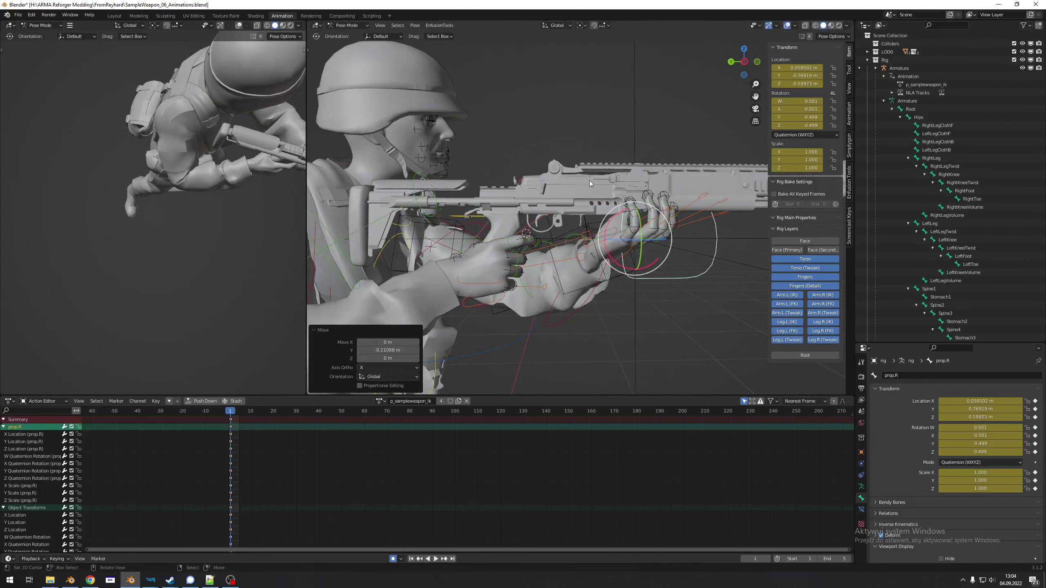
{"action": "left_click", "coordinate": [580, 196]}
{"action": "middle_click_drag", "start_coordinate": [579, 195], "coordinate": [603, 249]}
Rotate the right-hand IK control about -18.6° around global Y and 14° in the view, and move it onto the pistol grip.
{"action": "left_click", "coordinate": [482, 199]}
{"action": "middle_click_drag", "start_coordinate": [482, 199], "coordinate": [617, 154]}
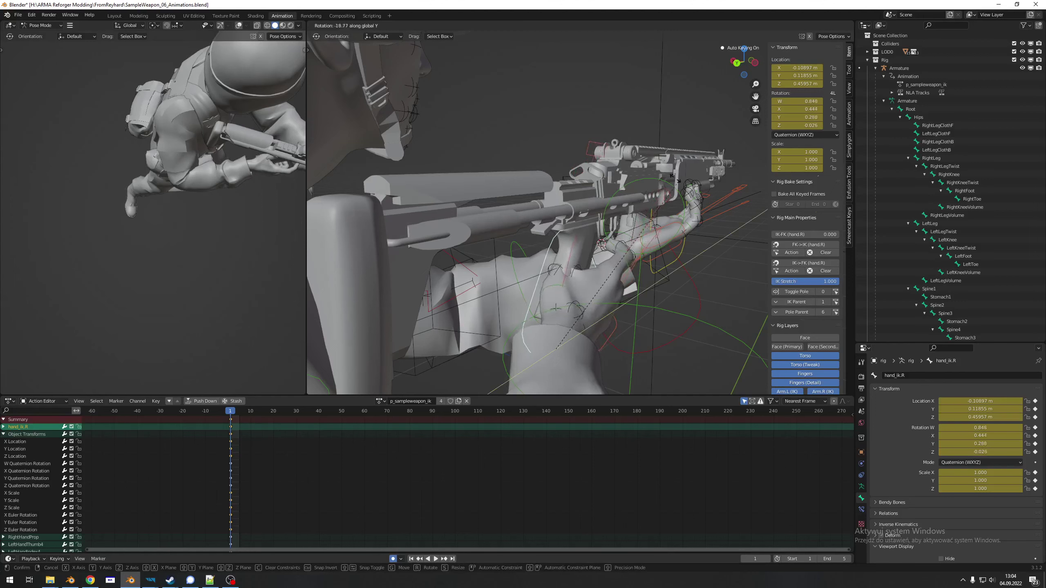
{"action": "left_click", "coordinate": [649, 187]}
{"action": "middle_click_drag", "start_coordinate": [649, 186], "coordinate": [595, 188]}
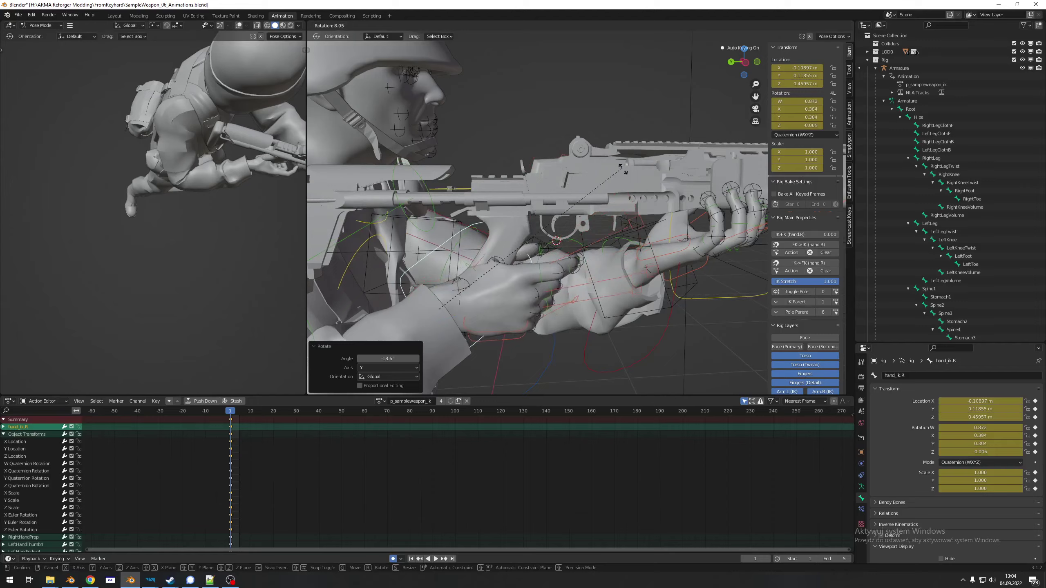
{"action": "key", "text": "g"}
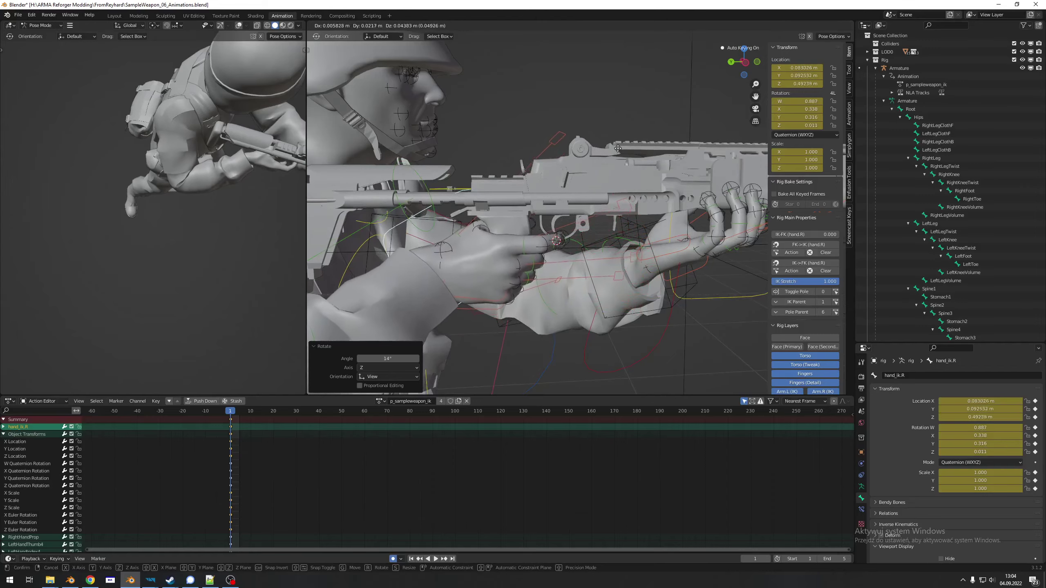
{"action": "left_click", "coordinate": [618, 148]}
Fine-tune the right hand on the pistol grip by rotating its IK control about 4° and shifting it slightly.
{"action": "middle_click_drag", "start_coordinate": [617, 148], "coordinate": [556, 194]}
{"action": "scroll", "coordinate": [573, 185], "scroll_direction": "up", "scroll_amount": 2}
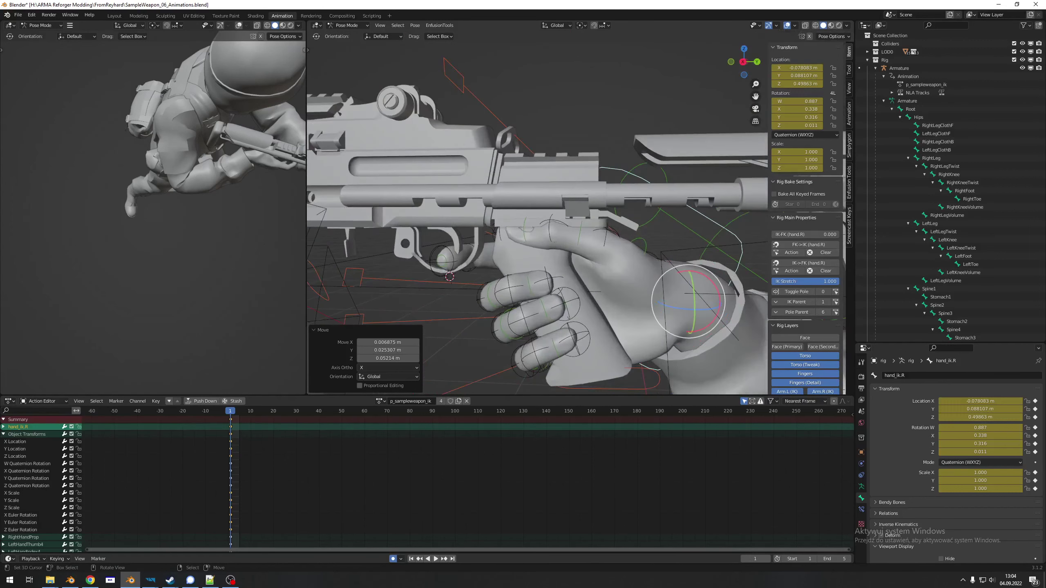
{"action": "key", "text": "r"}
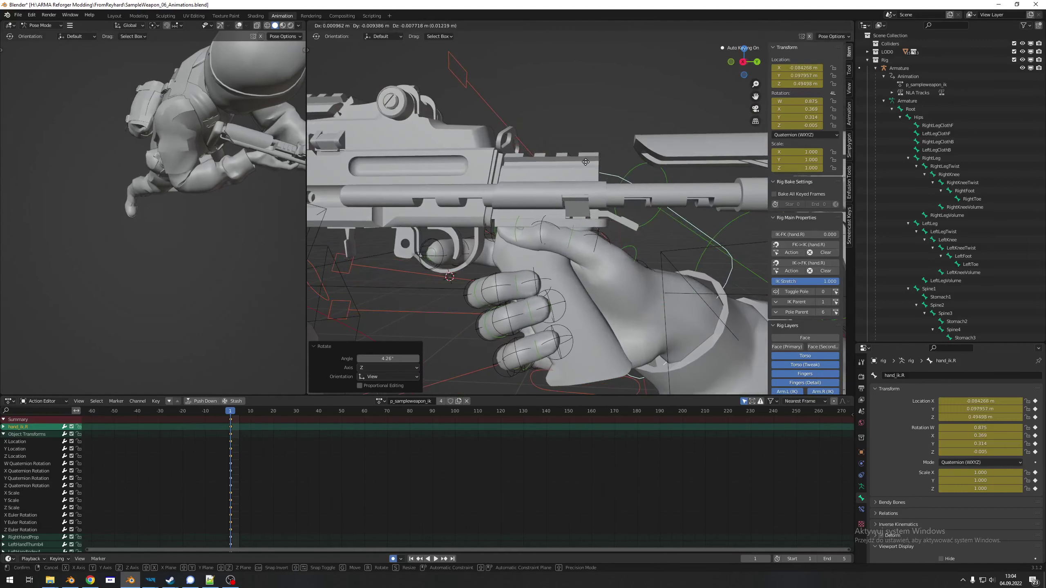
{"action": "left_click", "coordinate": [586, 161]}
{"action": "middle_click_drag", "start_coordinate": [585, 162], "coordinate": [579, 205]}
{"action": "key", "text": "g"}
{"action": "left_click", "coordinate": [542, 143]}
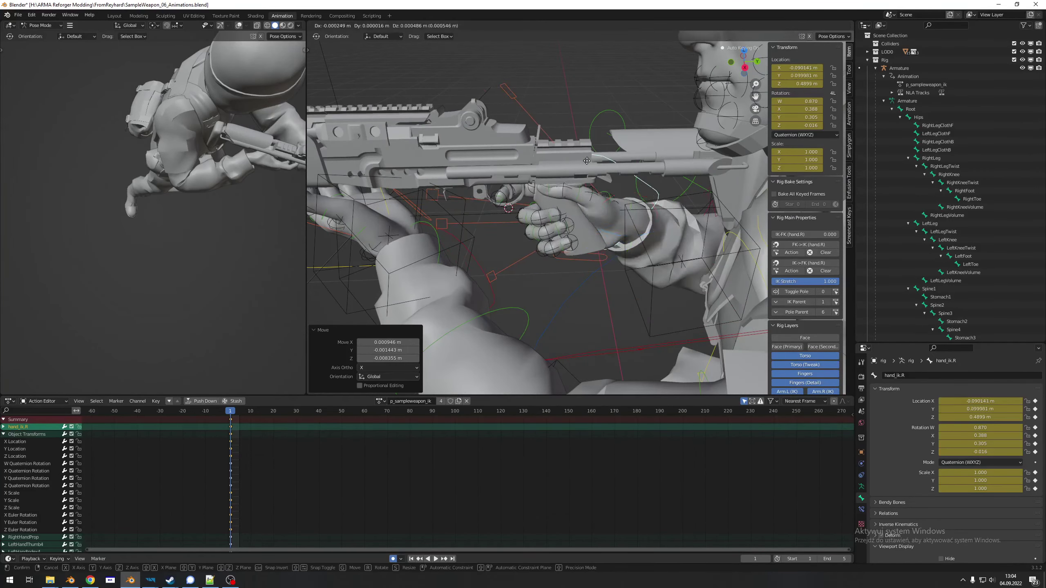
{"action": "right_click", "coordinate": [568, 205]}
Move the right-hand IK control about 0.25 m sideways, clear of the rifle, to expose the fingers.
{"action": "middle_click_drag", "start_coordinate": [568, 194], "coordinate": [751, 208]}
{"action": "key", "text": "g"}
{"action": "left_click", "coordinate": [576, 203]}
{"action": "middle_click_drag", "start_coordinate": [576, 203], "coordinate": [534, 201]}
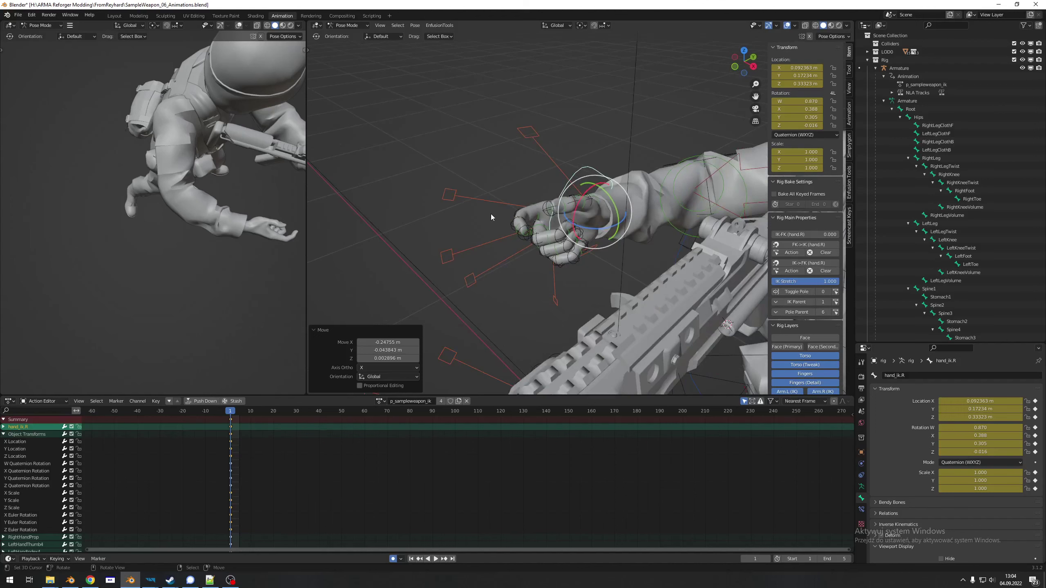
{"action": "middle_click_drag", "start_coordinate": [491, 214], "coordinate": [523, 231]}
Try to rotate the right pinky's master control freely and around the global X and Z axes.
{"action": "left_click", "coordinate": [524, 289]}
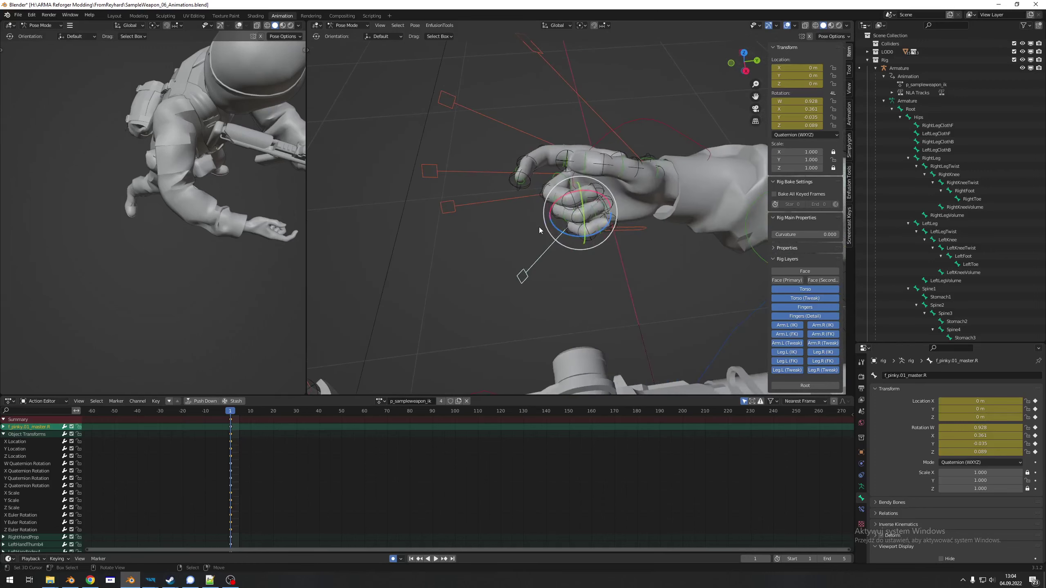
{"action": "middle_click_drag", "start_coordinate": [534, 188], "coordinate": [613, 169]}
{"action": "key", "text": "r"}
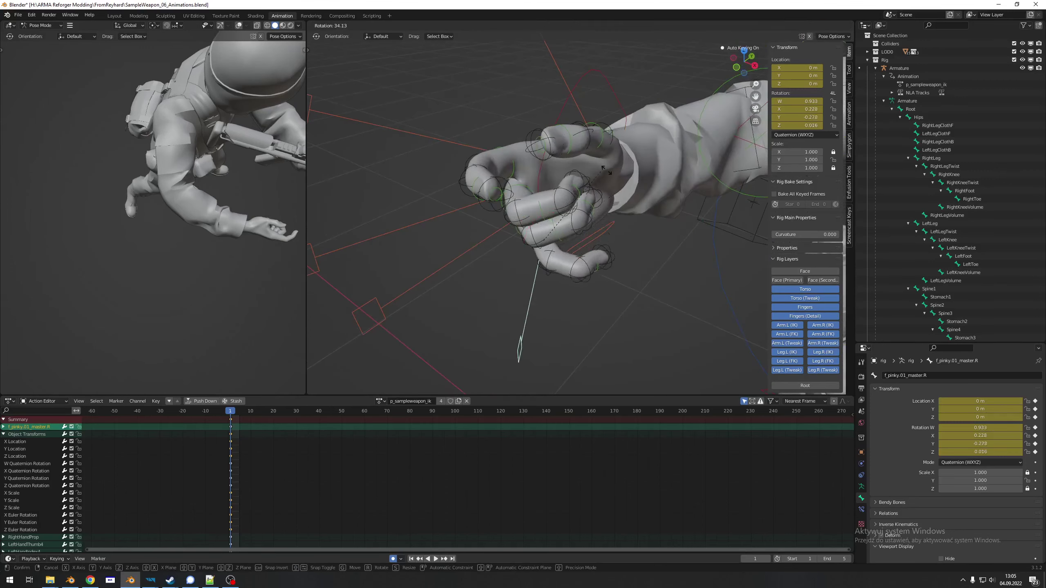
{"action": "left_click", "coordinate": [613, 142]}
{"action": "middle_click_drag", "start_coordinate": [612, 143], "coordinate": [550, 154]}
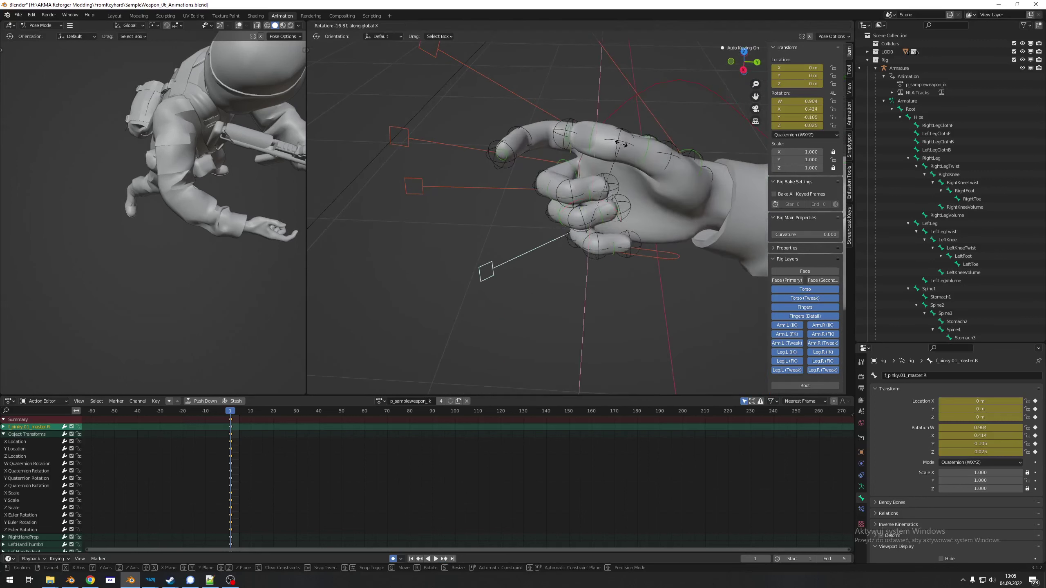
{"action": "key", "text": "Escape"}
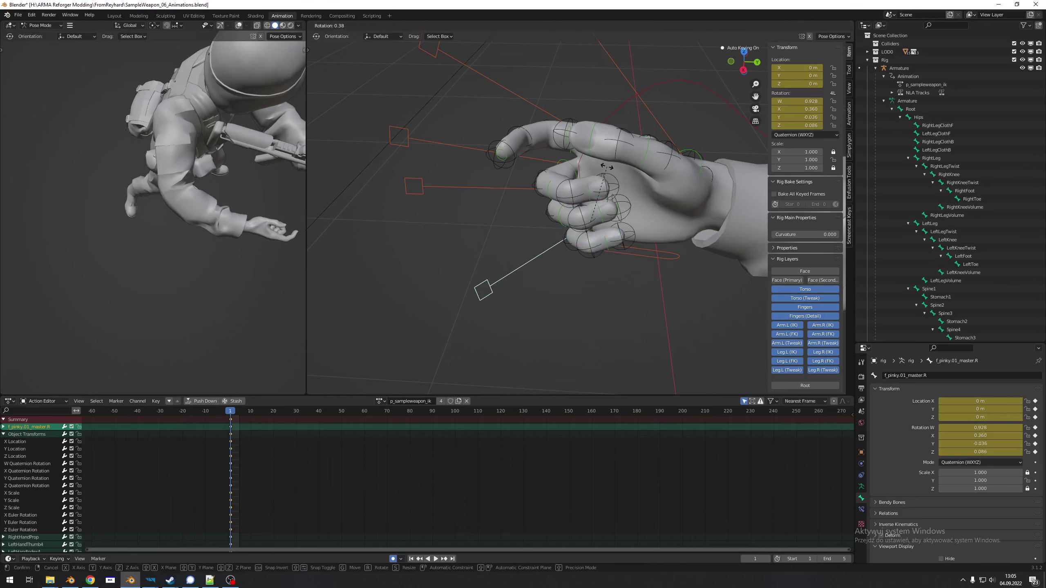
{"action": "key", "text": "Escape"}
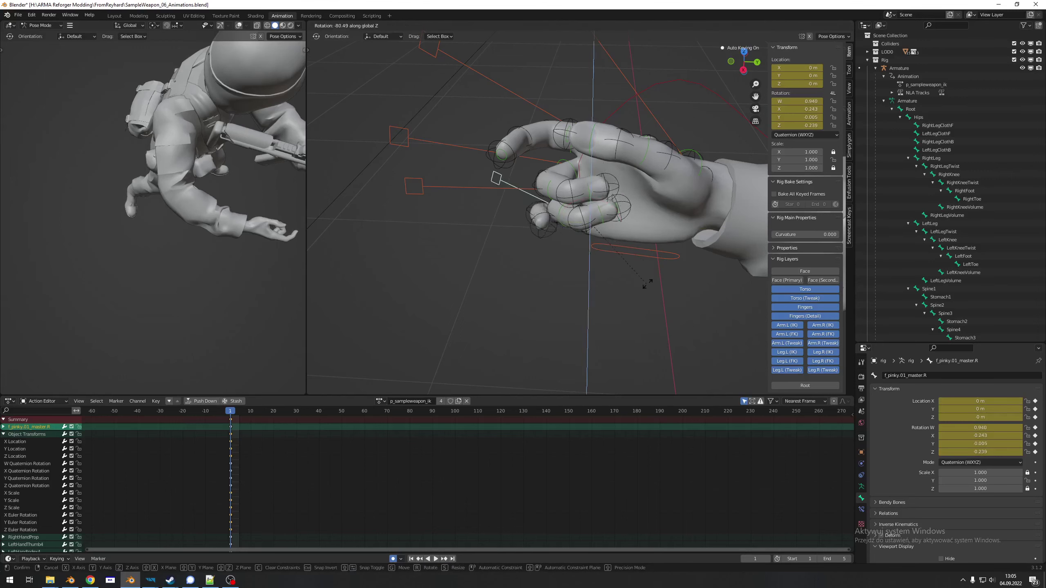
{"action": "key", "text": "Escape"}
Try another global Z rotation of the right pinky's master control, and try scaling it.
{"action": "middle_click_drag", "start_coordinate": [515, 181], "coordinate": [664, 151]}
{"action": "key", "text": "r"}
{"action": "key", "text": "z"}
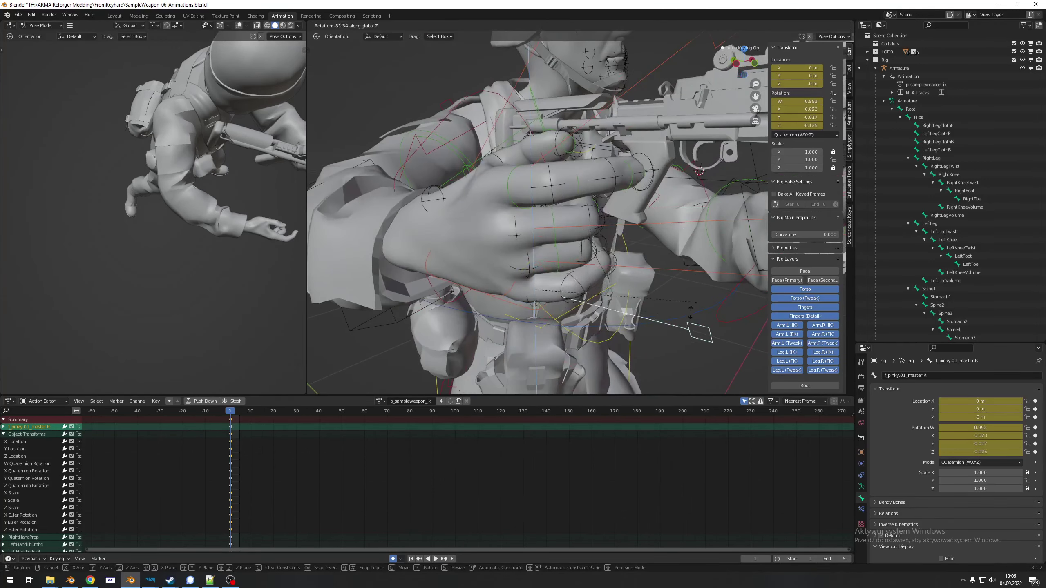
{"action": "key", "text": "Escape"}
{"action": "middle_click_drag", "start_coordinate": [638, 312], "coordinate": [594, 198]}
{"action": "scroll", "coordinate": [594, 201], "scroll_direction": "up", "scroll_amount": 2}
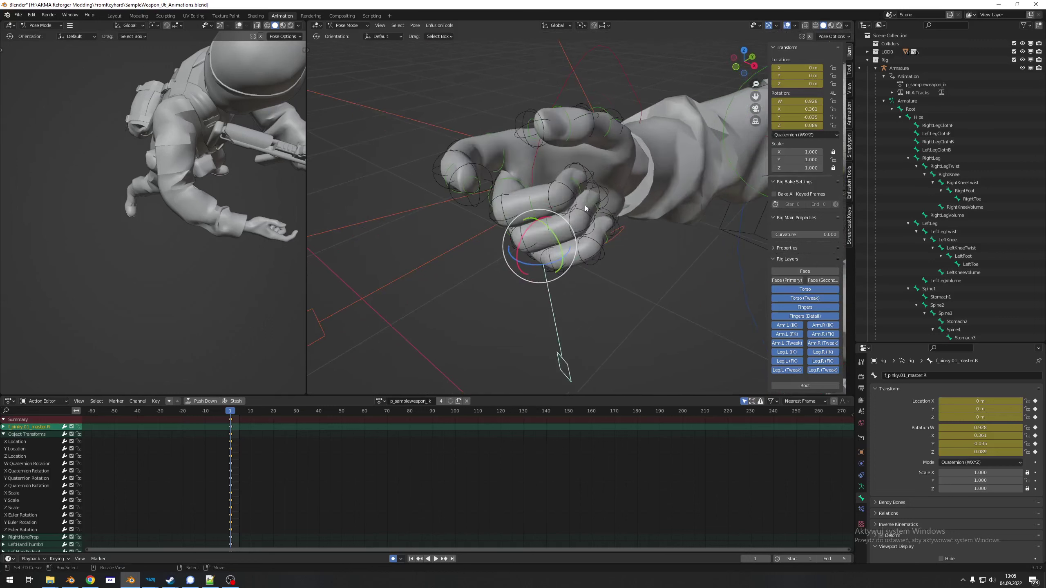
{"action": "key", "text": "s"}
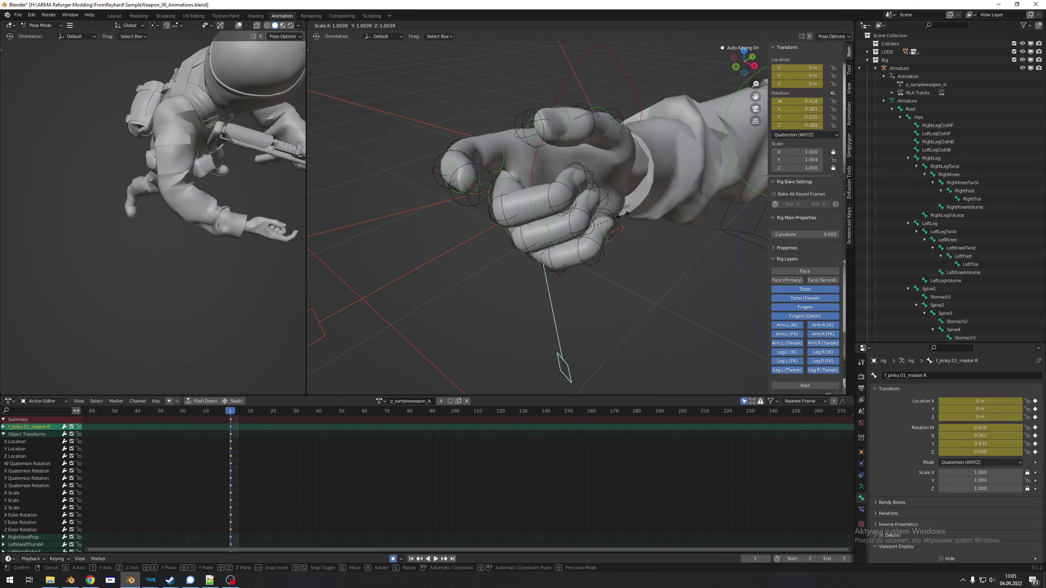
Try to scale the right hand's ring, middle and index finger master controls together.
{"action": "middle_click_drag", "start_coordinate": [614, 216], "coordinate": [429, 278]}
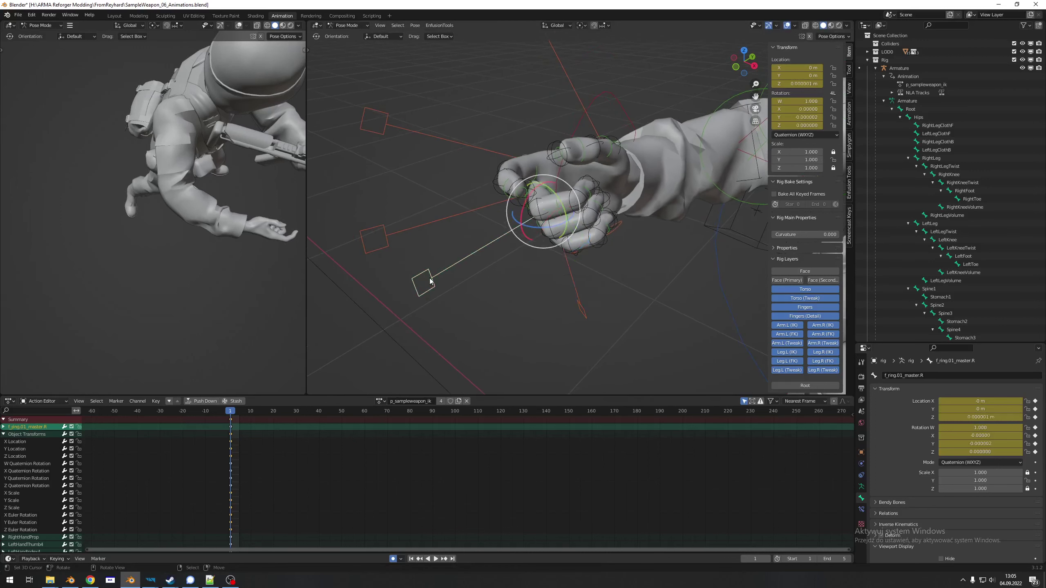
{"action": "left_click", "coordinate": [374, 233], "text": "shift"}
{"action": "left_click", "coordinate": [373, 133], "text": "shift"}
{"action": "middle_click_drag", "start_coordinate": [374, 132], "coordinate": [387, 130]}
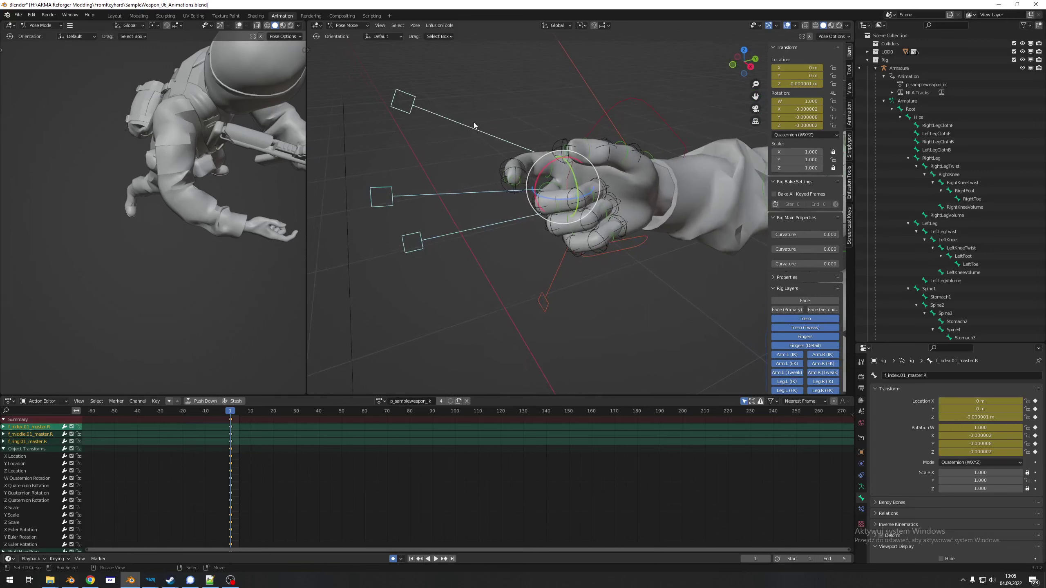
{"action": "key", "text": "s"}
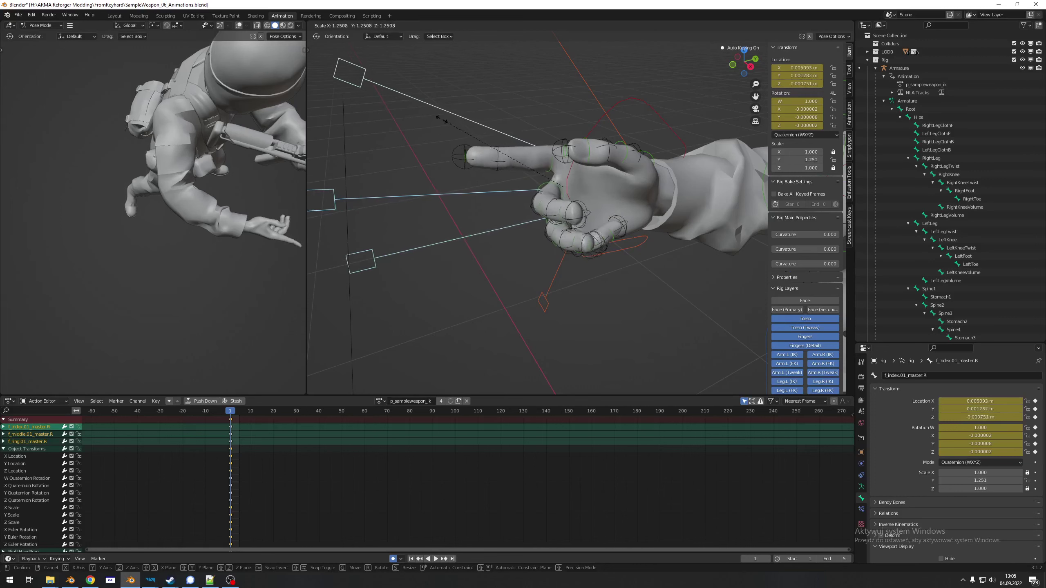
{"action": "left_click", "coordinate": [469, 131]}
{"action": "scroll", "coordinate": [596, 156], "scroll_direction": "down", "scroll_amount": 3}
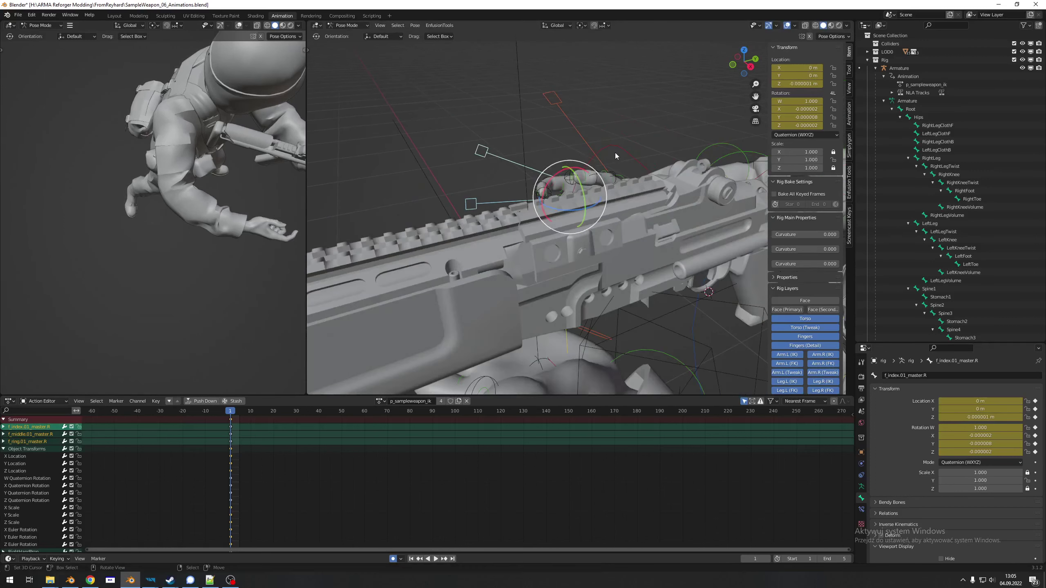
{"action": "right_click", "coordinate": [616, 156]}
Refine the right-hand IK control's position around the pistol grip with several small moves.
{"action": "middle_click_drag", "start_coordinate": [624, 159], "coordinate": [451, 192]}
{"action": "key", "text": "KP_7"}
{"action": "key", "text": "g"}
{"action": "left_click", "coordinate": [626, 177]}
{"action": "middle_click_drag", "start_coordinate": [626, 178], "coordinate": [531, 110]}
{"action": "key", "text": "g"}
{"action": "left_click", "coordinate": [580, 115]}
{"action": "key", "text": "g"}
{"action": "left_click", "coordinate": [601, 117]}
{"action": "key", "text": "g"}
{"action": "left_click", "coordinate": [561, 112]}
{"action": "key", "text": "g"}
{"action": "left_click", "coordinate": [623, 112]}
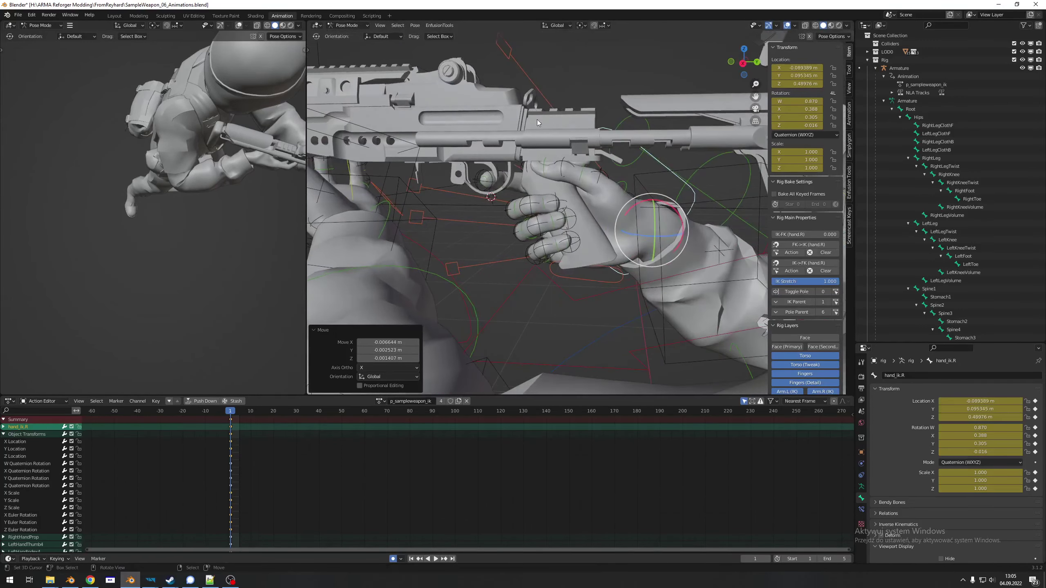
Rotate the right thumb's master control slightly to adjust the thumb on the pistol grip.
{"action": "middle_click_drag", "start_coordinate": [604, 191], "coordinate": [584, 162]}
{"action": "left_click", "coordinate": [525, 89]}
{"action": "key", "text": "r"}
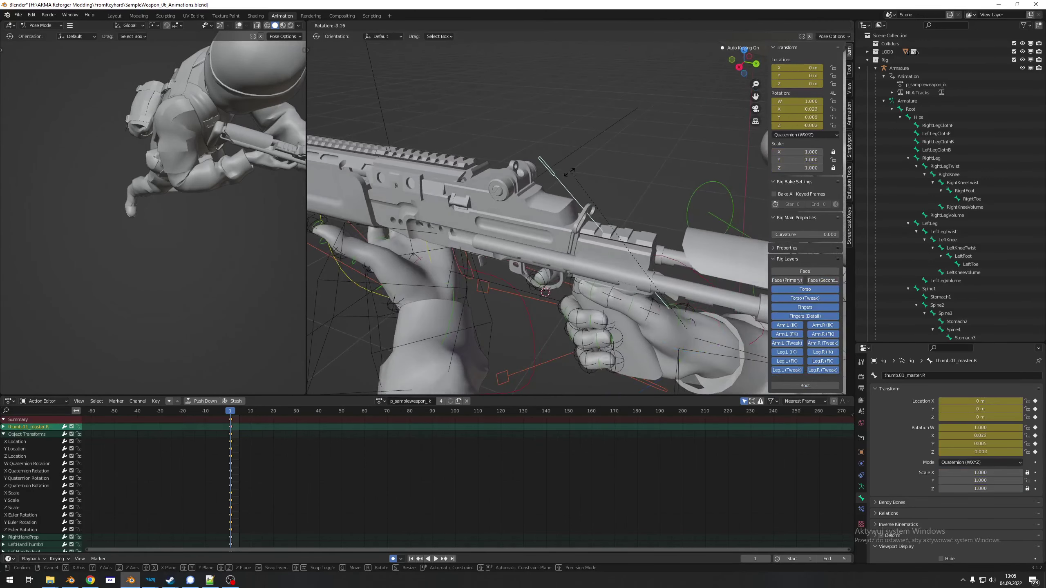
{"action": "left_click", "coordinate": [551, 205]}
Try to move the rifle's prop.R bone again.
{"action": "middle_click_drag", "start_coordinate": [552, 206], "coordinate": [460, 285]}
{"action": "left_click", "coordinate": [469, 298]}
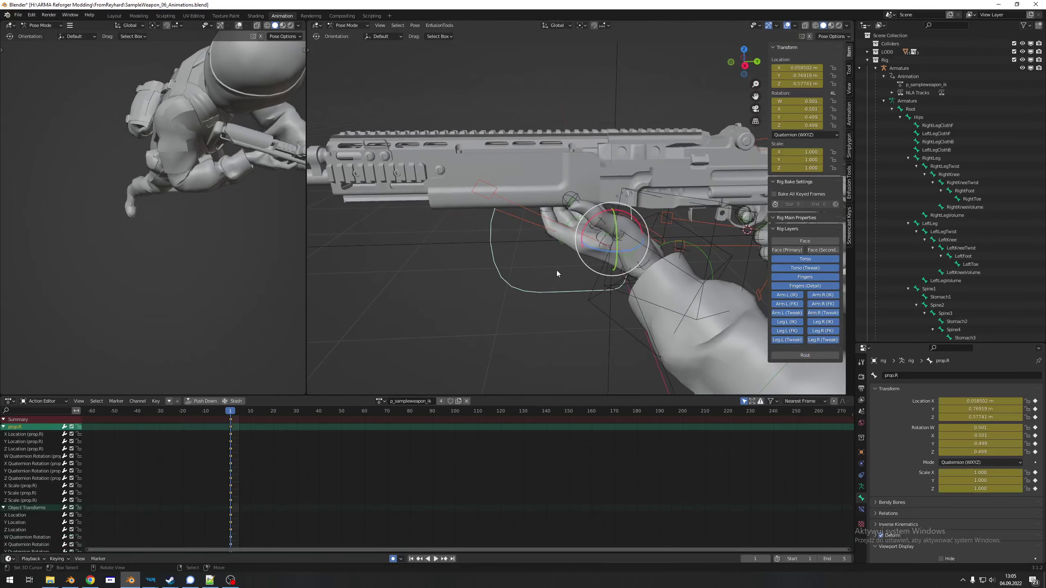
{"action": "key", "text": "g"}
{"action": "left_click", "coordinate": [572, 259]}
{"action": "mouse_move", "coordinate": [579, 274]}
{"action": "middle_mouse_down"}
{"action": "mouse_move", "coordinate": [616, 252]}
{"action": "mouse_move", "coordinate": [546, 263]}
{"action": "mouse_move", "coordinate": [568, 261]}
{"action": "middle_mouse_up"}
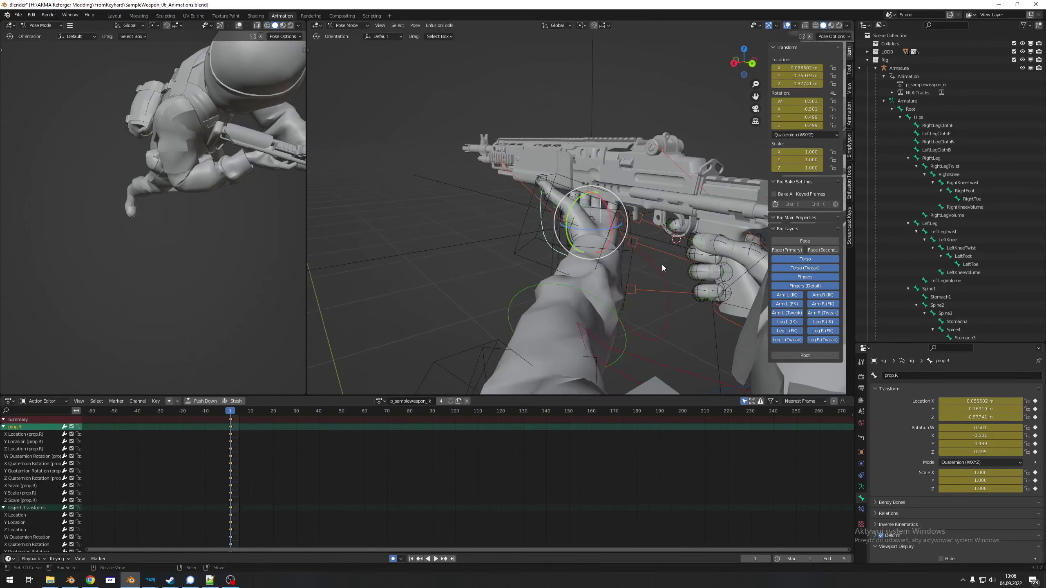
Move the left-hand IK control in several small moves to position the palm under the rifle's handguard.
{"action": "left_click", "coordinate": [658, 265]}
{"action": "middle_click_drag", "start_coordinate": [657, 265], "coordinate": [546, 250]}
{"action": "key", "text": "g"}
{"action": "left_click", "coordinate": [563, 237]}
{"action": "scroll", "coordinate": [546, 250], "scroll_direction": "up", "scroll_amount": 2}
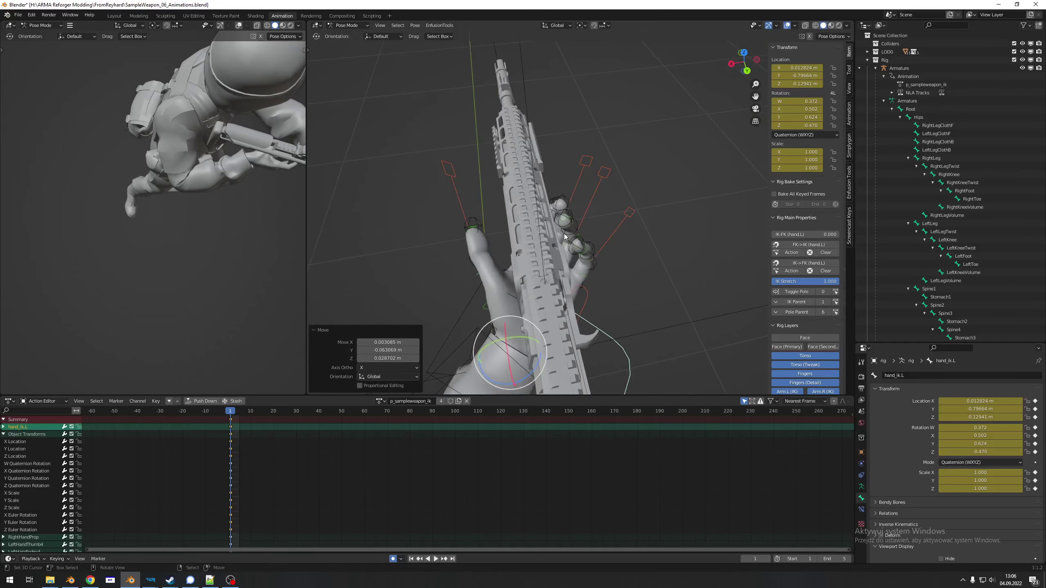
{"action": "key", "text": "g"}
{"action": "left_click", "coordinate": [657, 212]}
{"action": "middle_click_drag", "start_coordinate": [657, 213], "coordinate": [631, 186]}
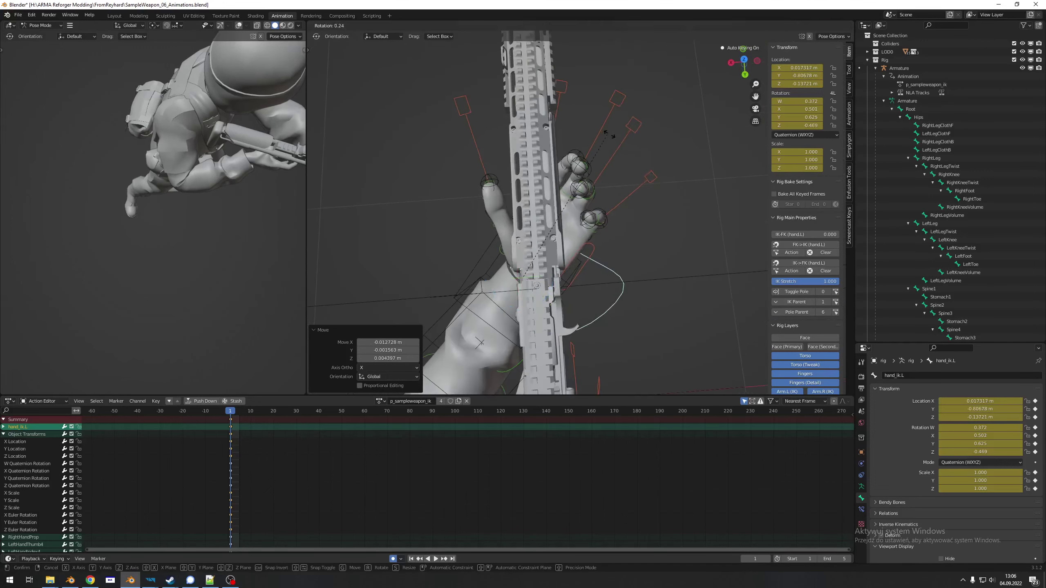
{"action": "key", "text": "g"}
{"action": "left_click", "coordinate": [529, 150]}
Rotate the left thumb's master control about 15° in the view plane toward the handguard.
{"action": "left_click", "coordinate": [501, 130]}
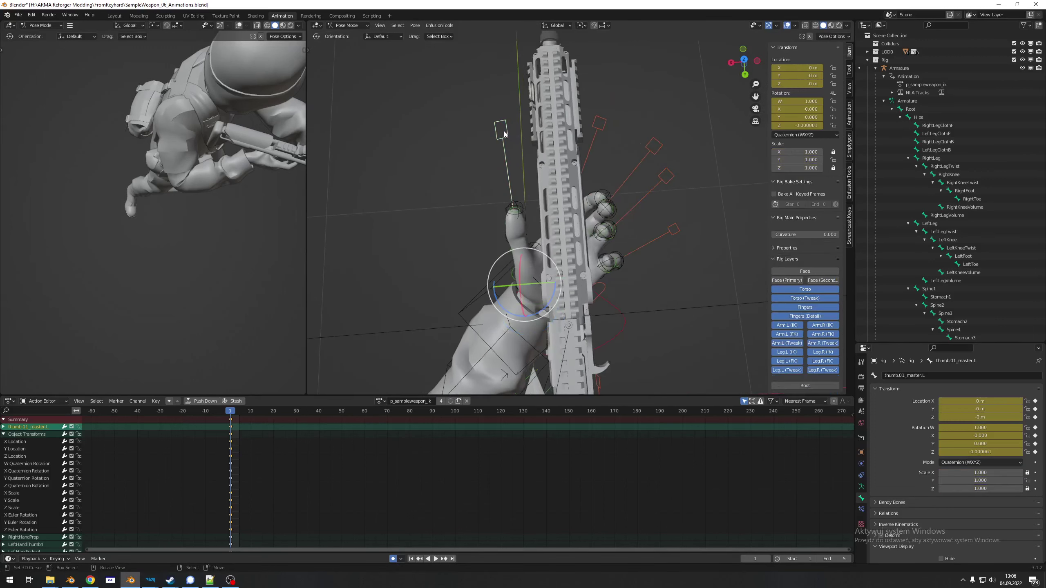
{"action": "key", "text": "r"}
{"action": "left_click", "coordinate": [543, 142]}
{"action": "middle_click_drag", "start_coordinate": [543, 143], "coordinate": [585, 230]}
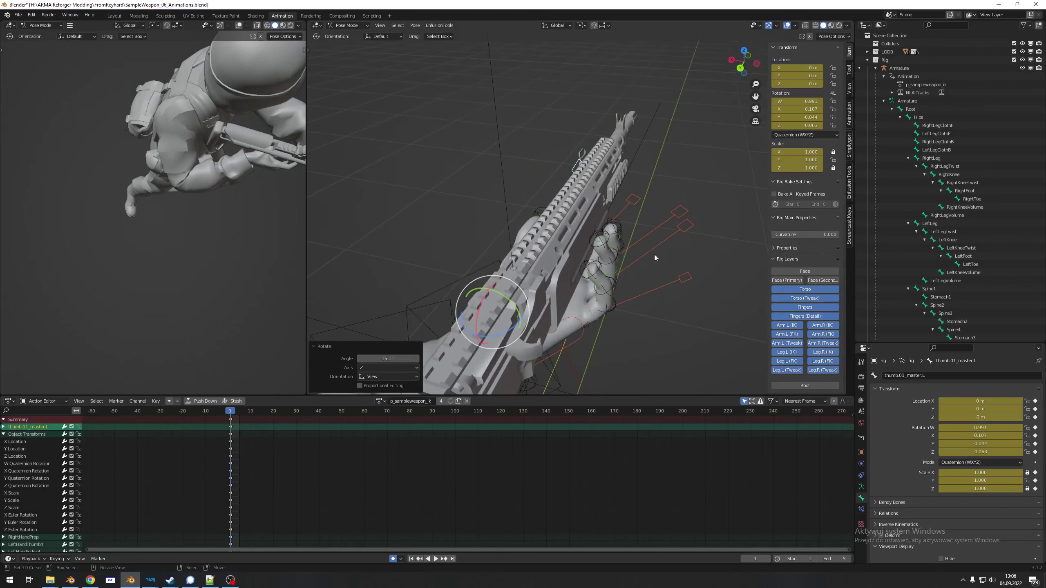
Rotate the left pinky's master control about the global Y axis and scale it up slightly to fit the handguard.
{"action": "left_click", "coordinate": [683, 287]}
{"action": "key", "text": "s"}
{"action": "key", "text": "r"}
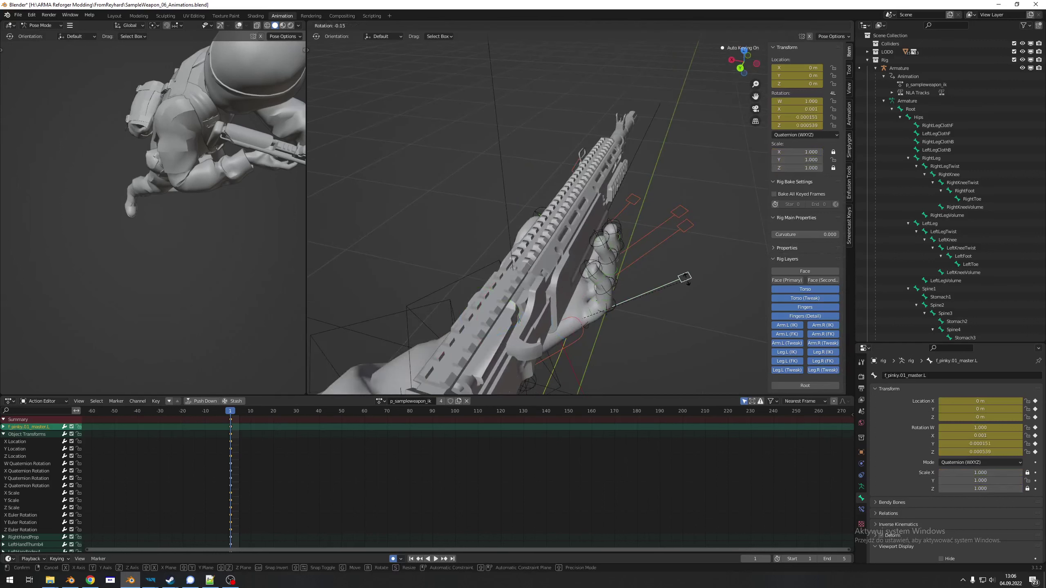
{"action": "key", "text": "y"}
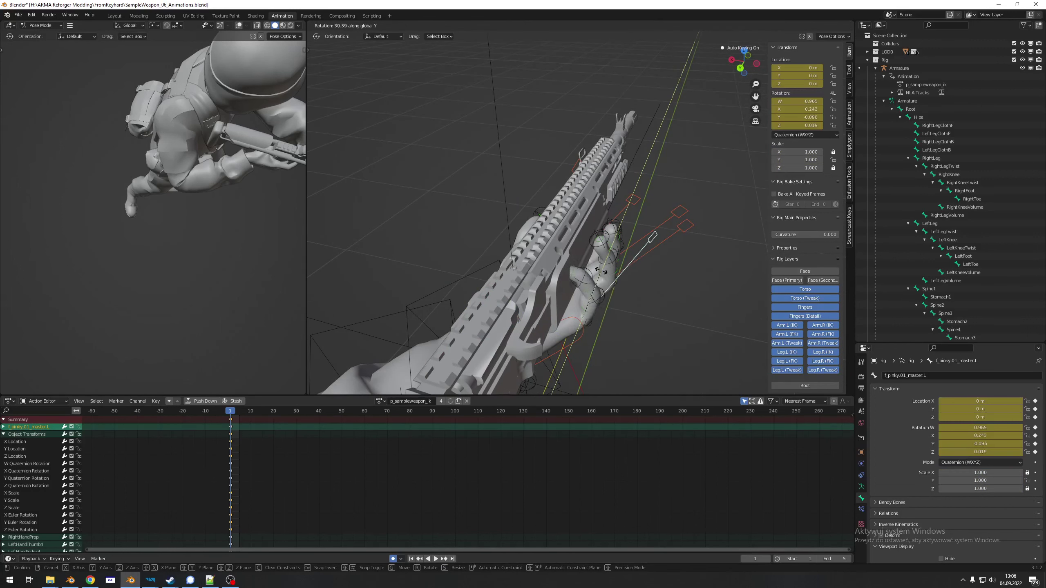
{"action": "left_click", "coordinate": [616, 272]}
{"action": "key", "text": "r"}
{"action": "key", "text": "y"}
{"action": "left_click", "coordinate": [597, 270]}
{"action": "key", "text": "s"}
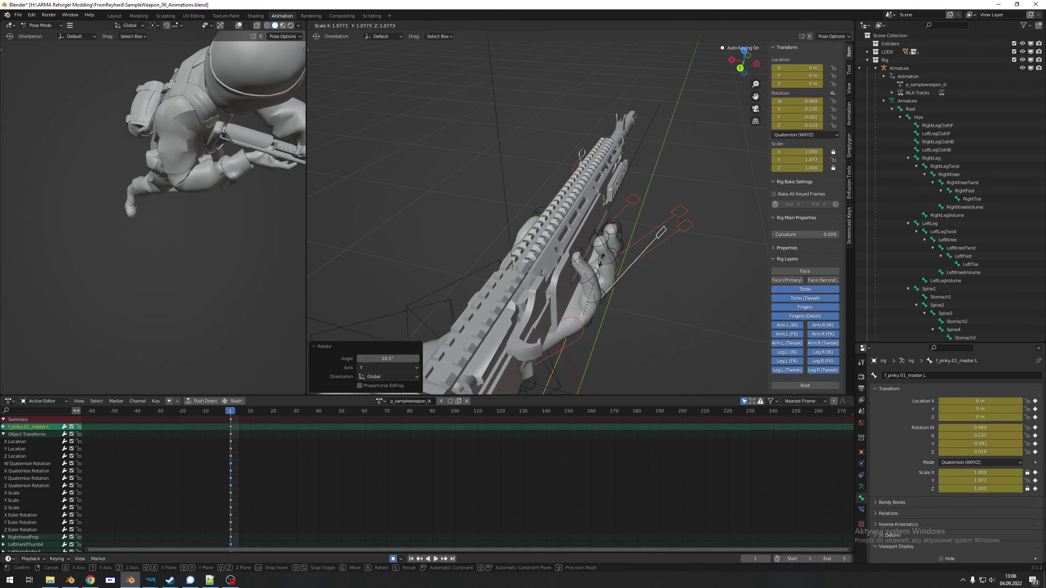
{"action": "left_click", "coordinate": [598, 261]}
Scale down the left ring and middle finger master controls together to curl both fingers around the handguard.
{"action": "right_click", "coordinate": [684, 225]}
{"action": "middle_click_drag", "start_coordinate": [684, 210], "coordinate": [683, 227]}
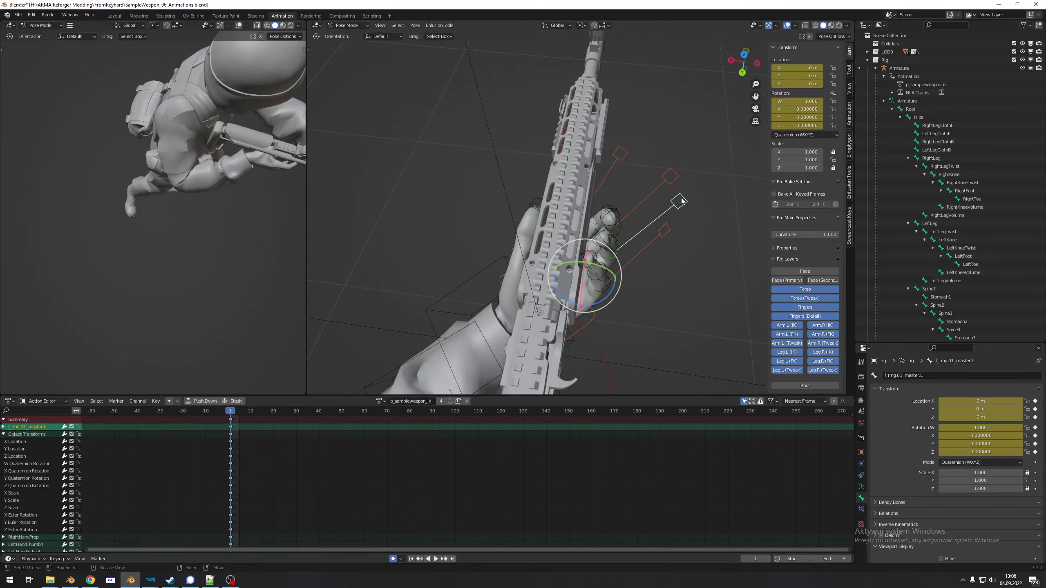
{"action": "right_click", "coordinate": [670, 177]}
{"action": "key", "text": "s"}
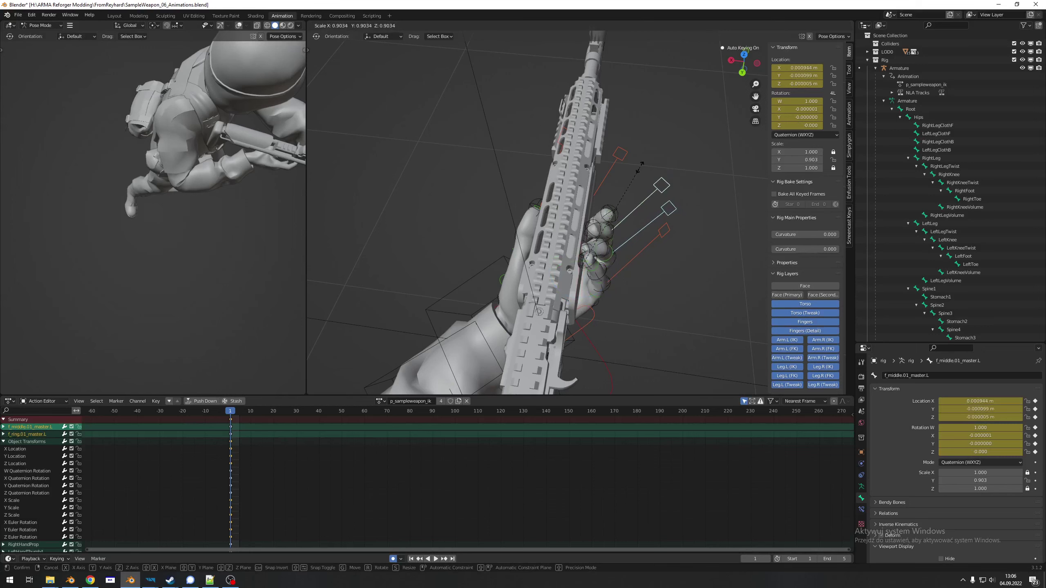
{"action": "left_click", "coordinate": [641, 164]}
Scale the left index finger's master control, and scale the left pinky's master control by about 0.993.
{"action": "right_click", "coordinate": [614, 162]}
{"action": "key", "text": "s"}
{"action": "left_click", "coordinate": [657, 252]}
{"action": "right_click", "coordinate": [663, 229]}
{"action": "key", "text": "s"}
{"action": "left_click", "coordinate": [661, 231]}
Export the p_sampleweapon_ik action to the txa folder as TXA with the 501_IK, 101_FullBodyABS and 502_IK_RightHand profiles.
{"action": "middle_click_drag", "start_coordinate": [661, 231], "coordinate": [607, 238]}
{"action": "left_click", "coordinate": [442, 27]}
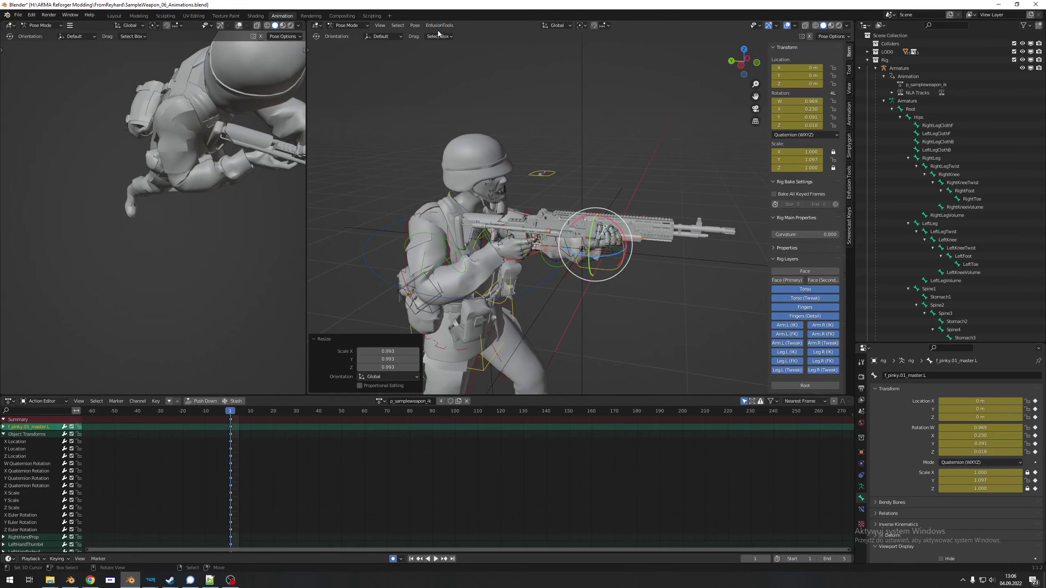
{"action": "left_click", "coordinate": [439, 26]}
{"action": "mouse_move", "coordinate": [442, 43]}
{"action": "left_click", "coordinate": [494, 50]}
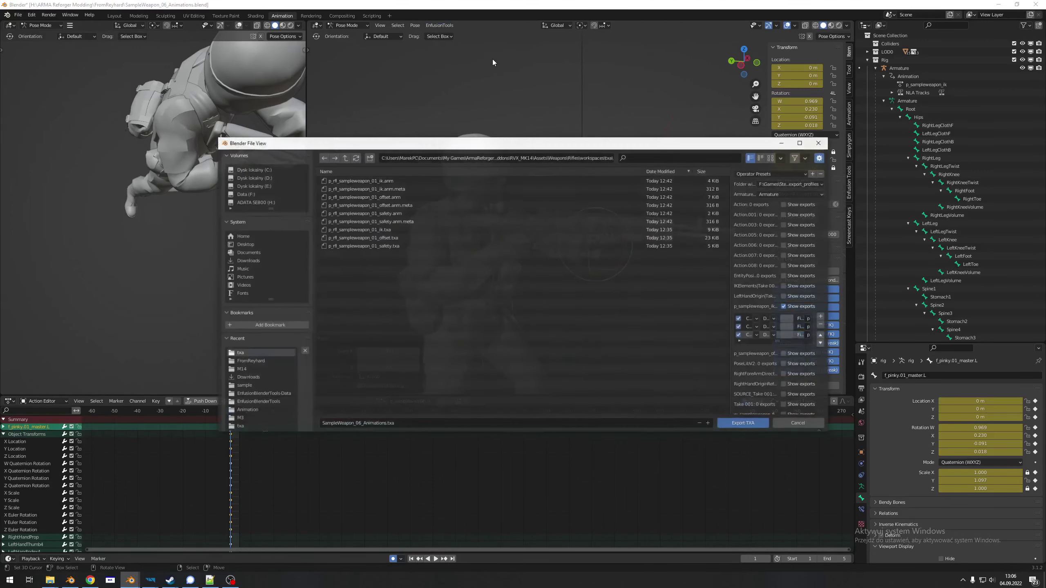
{"action": "left_click_drag", "start_coordinate": [731, 280], "coordinate": [482, 284]}
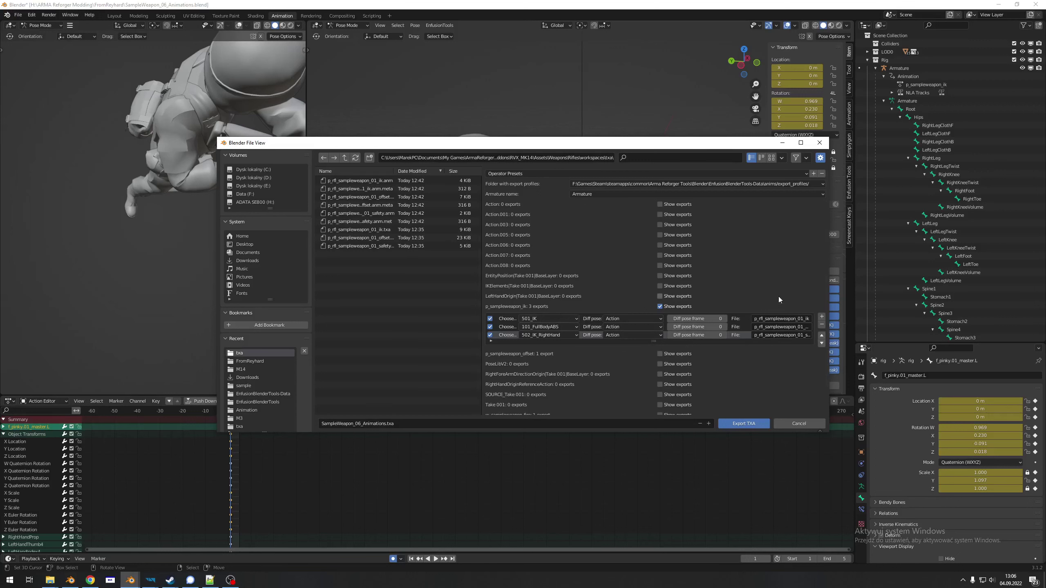
{"action": "left_click_drag", "start_coordinate": [829, 324], "coordinate": [909, 324]}
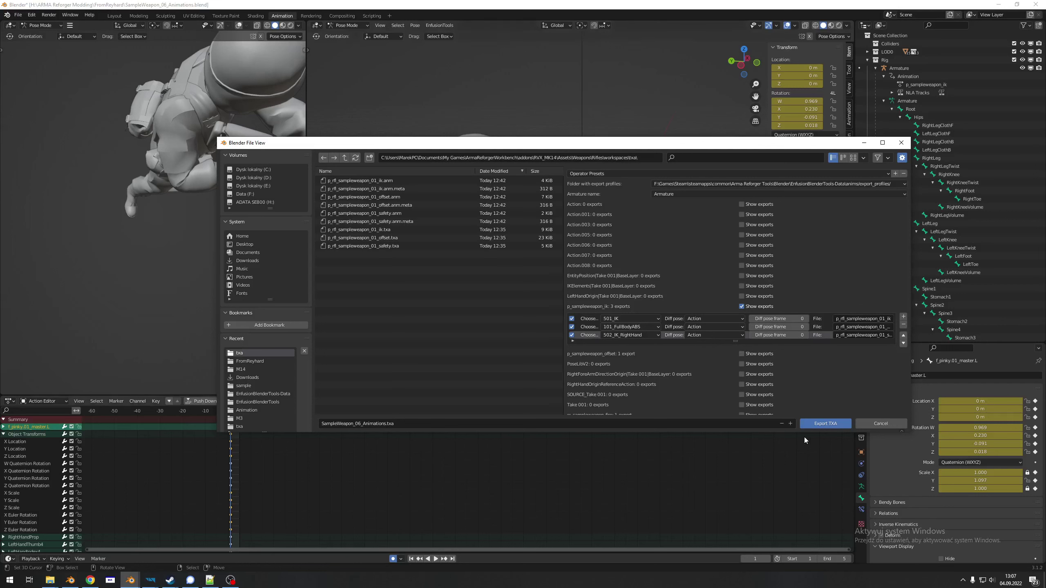
{"action": "left_click", "coordinate": [825, 424]}
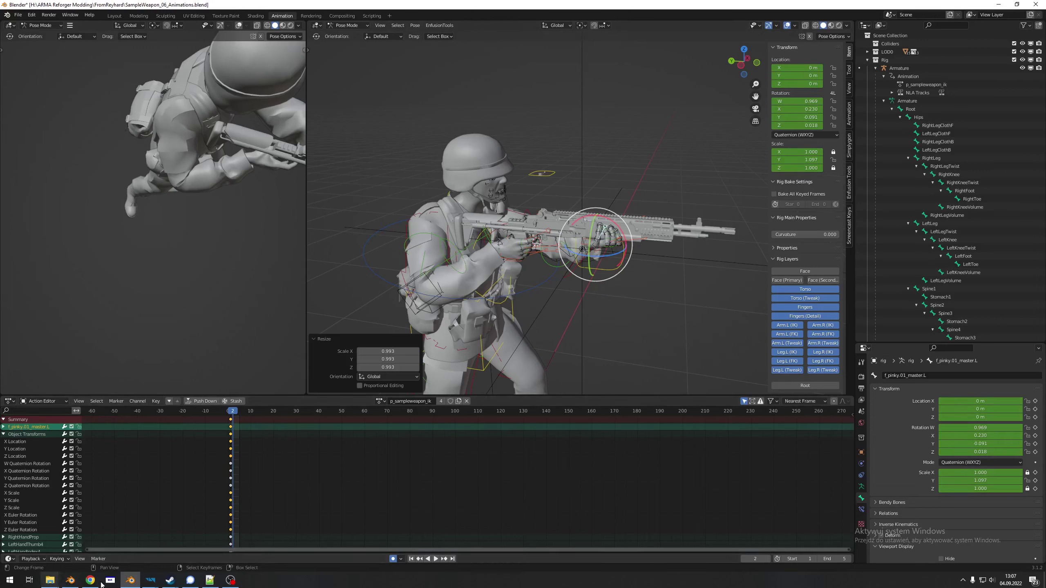
Switch to the World Editor and start play mode in TestWorld.
{"action": "left_click", "coordinate": [150, 544]}
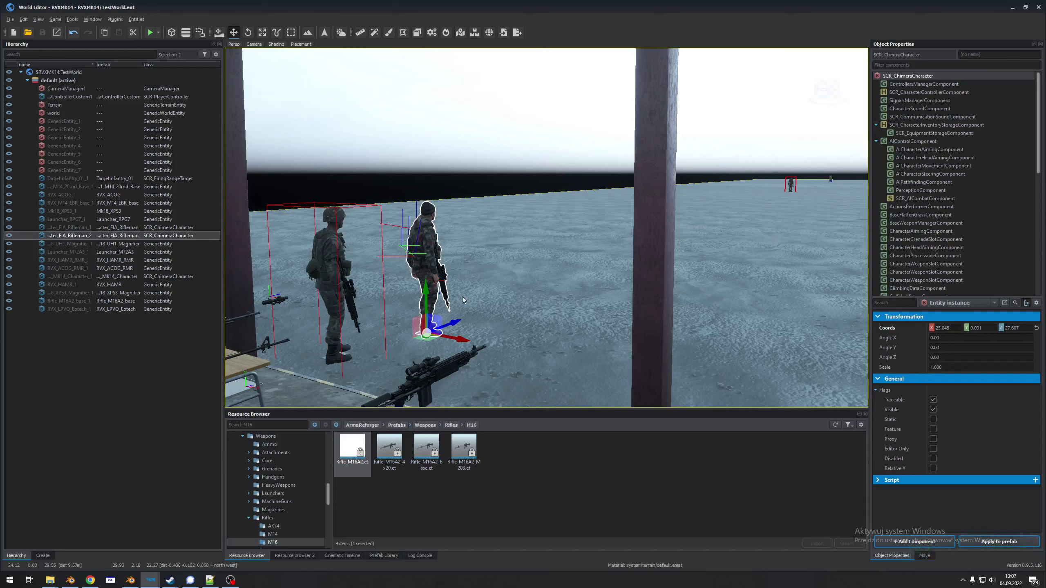
{"action": "left_click", "coordinate": [150, 33]}
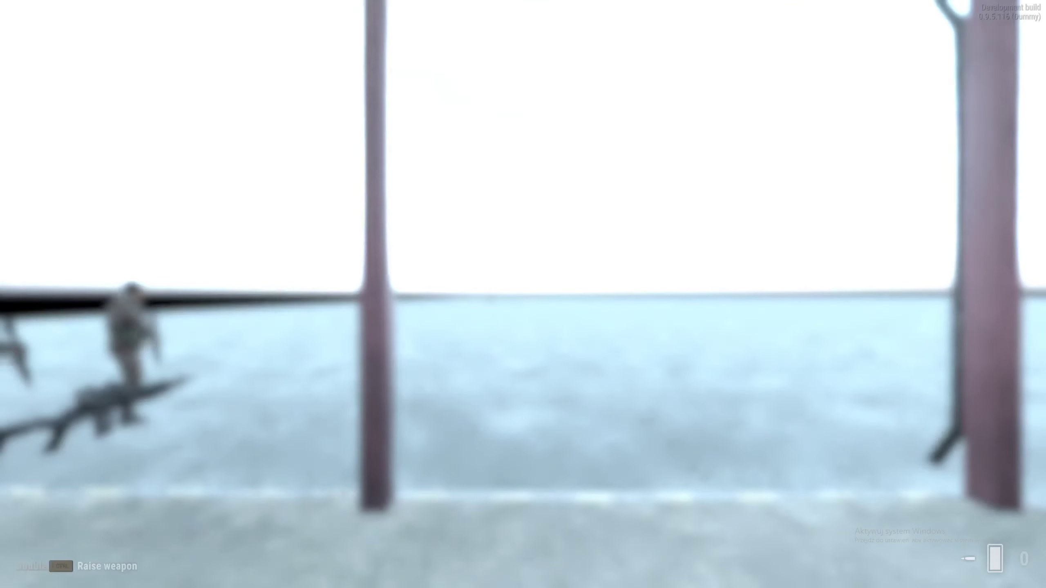